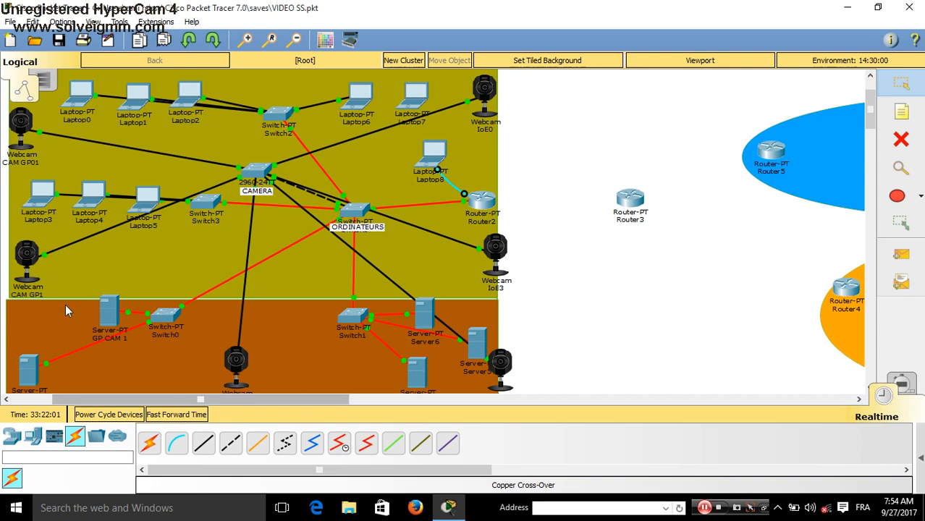
# Verify GP CAM 1's IoE Registration Server service is On, then bring the server's window back up.
pyautogui.click(109, 313)
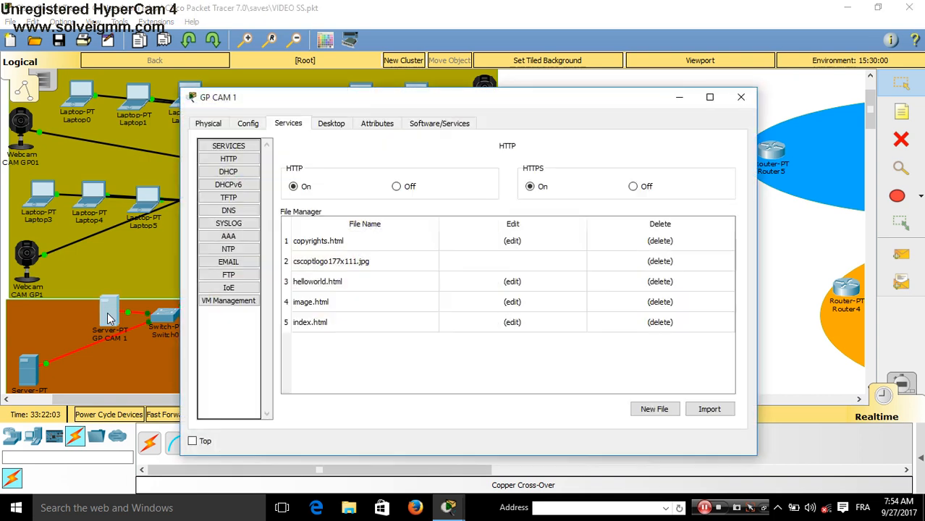
pyautogui.click(741, 97)
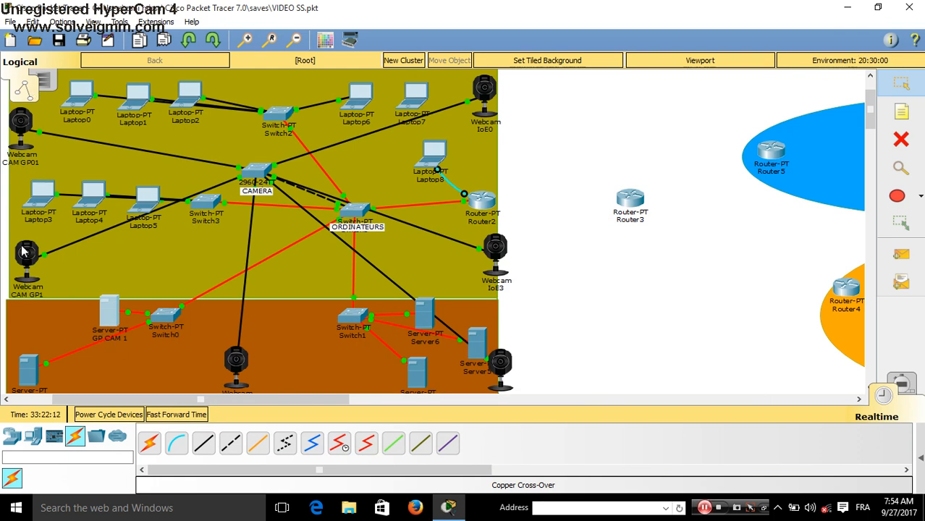
pyautogui.click(108, 317)
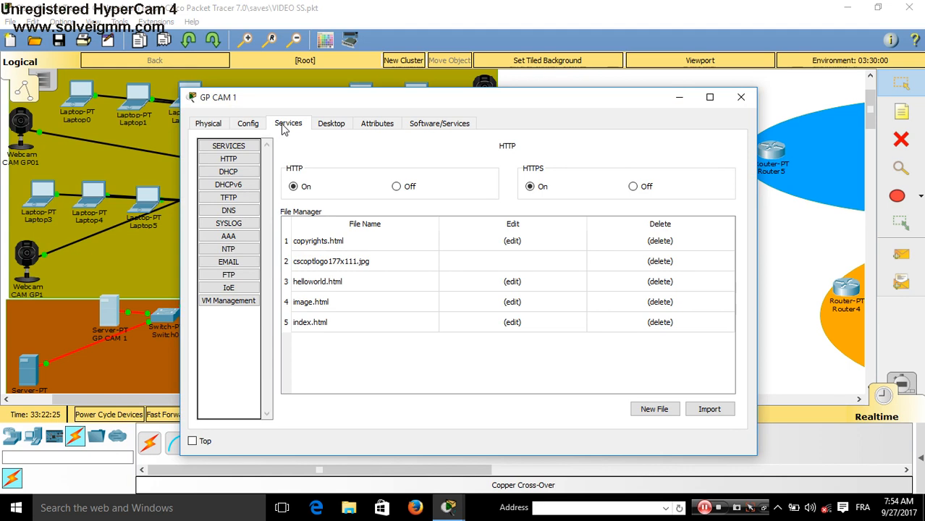
pyautogui.click(246, 292)
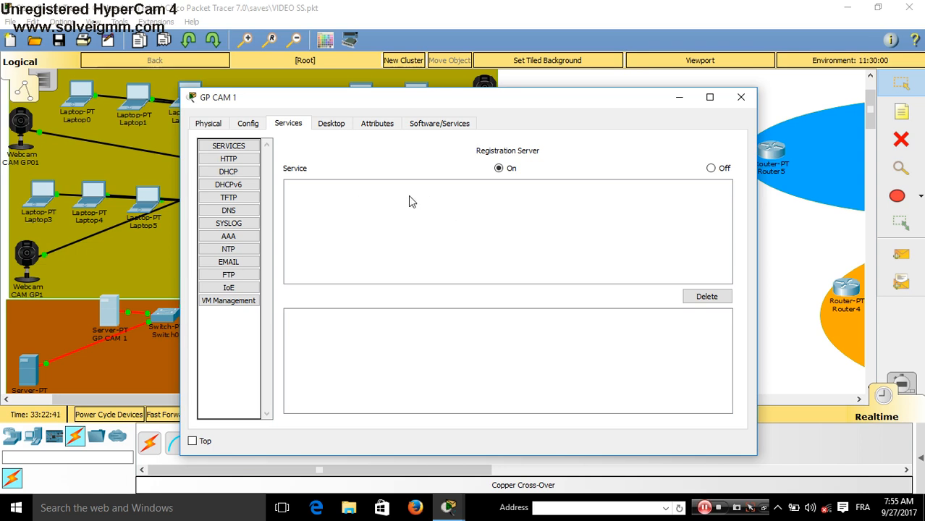
pyautogui.click(747, 102)
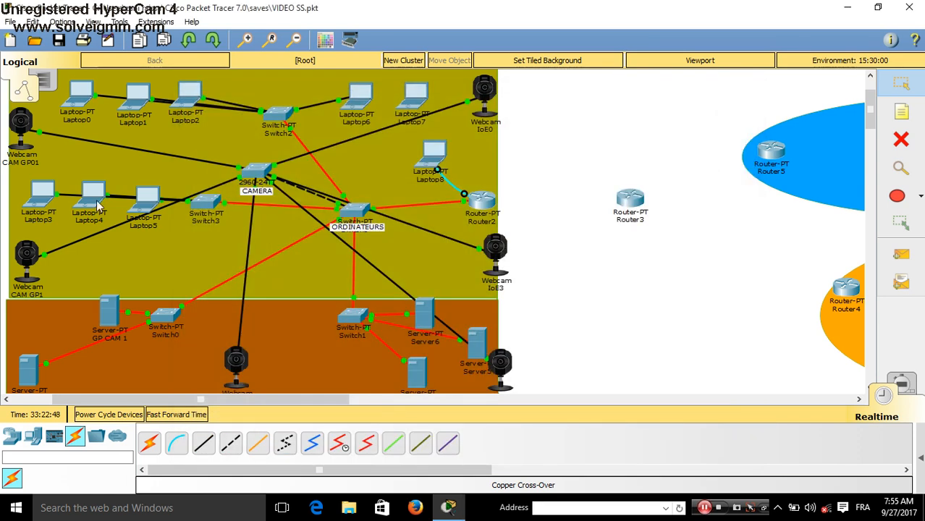
pyautogui.click(106, 312)
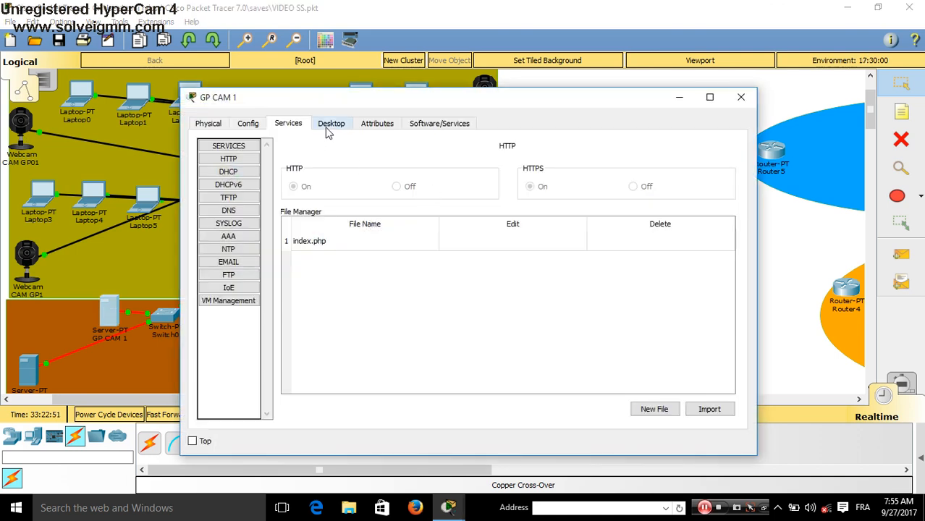
# Run ipconfig on GP CAM 1 to read its IP address, 192.168.0.25.
pyautogui.click(330, 125)
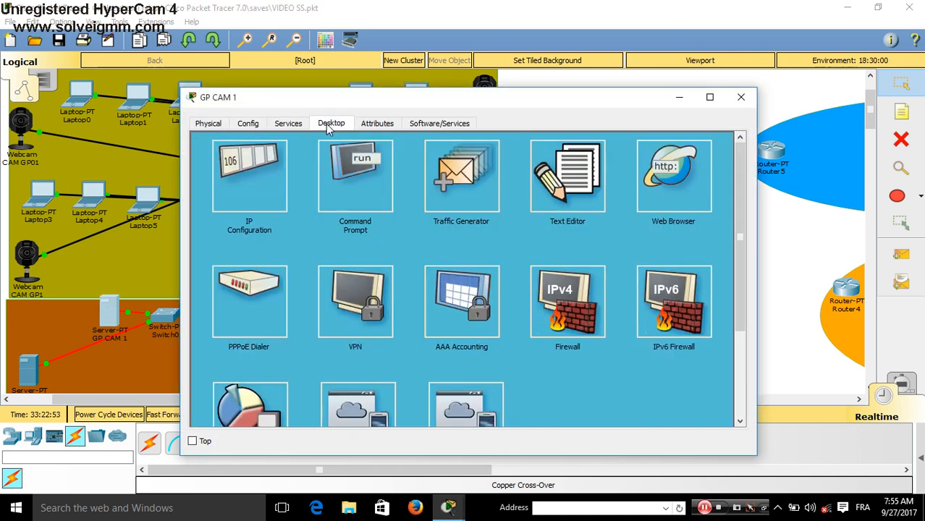
pyautogui.click(369, 170)
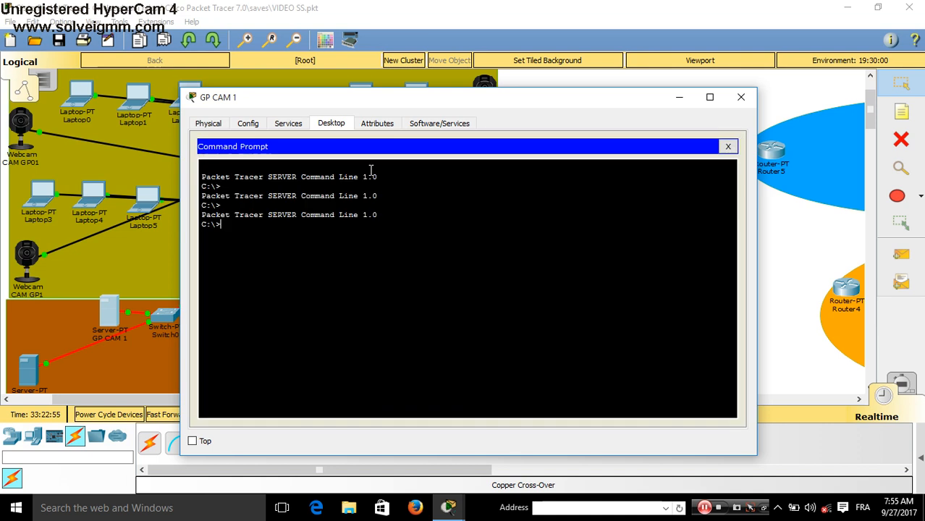
pyautogui.write('IPCONFIG')
pyautogui.press('Return')
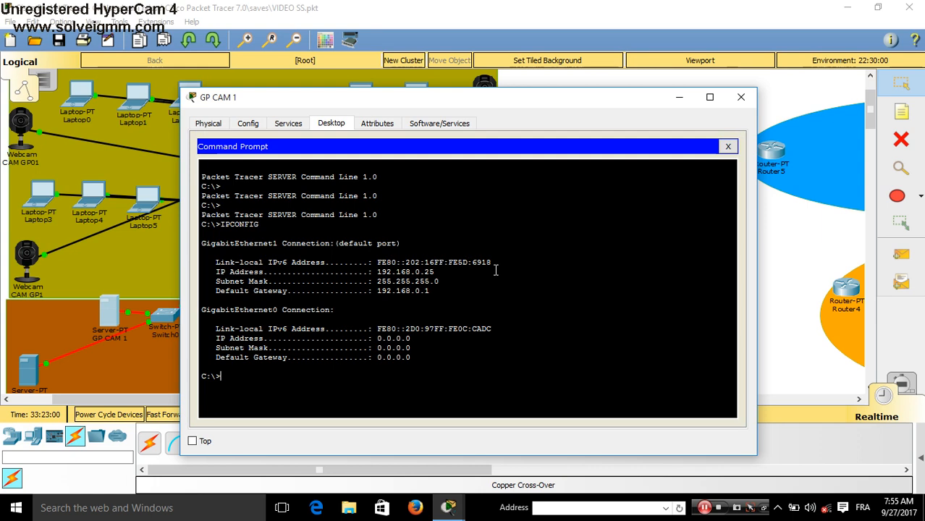
pyautogui.click(728, 146)
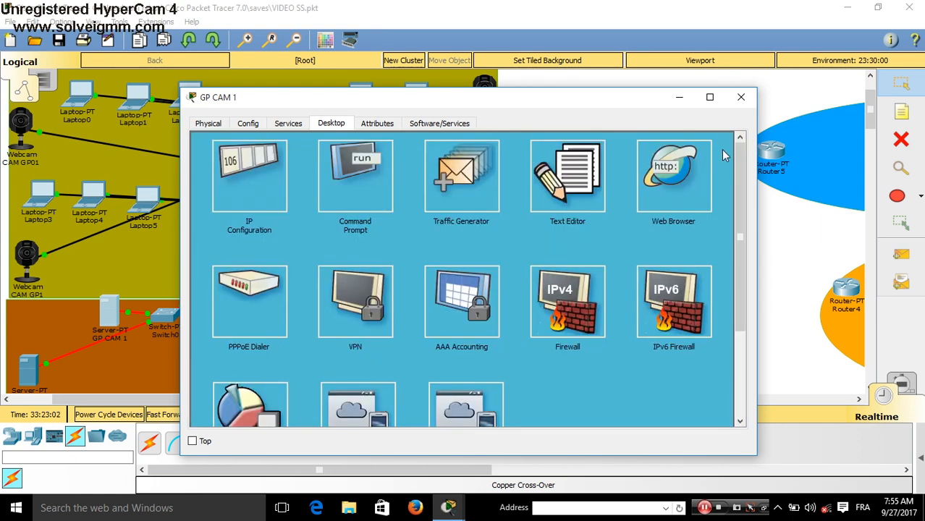
pyautogui.click(739, 101)
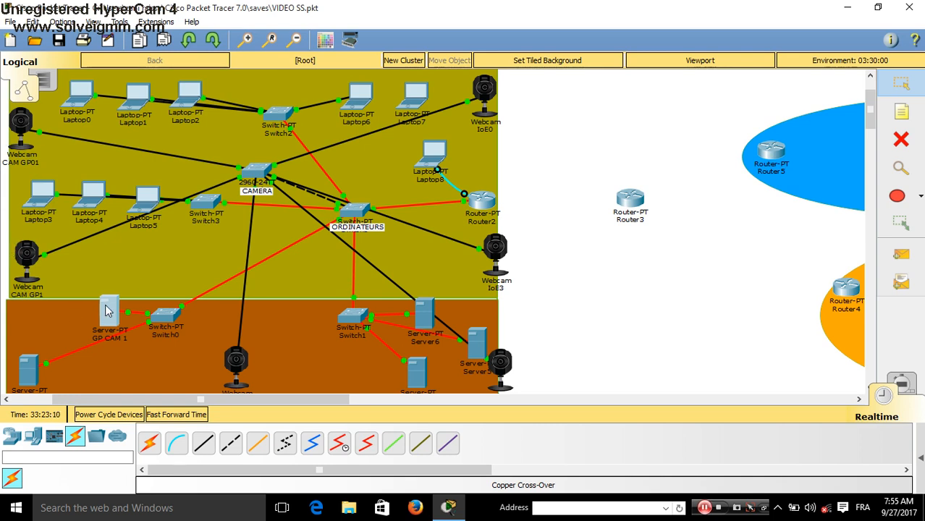
# Point webcam CAM GP01 to Remote Server 192.168.0.25.
pyautogui.click(23, 132)
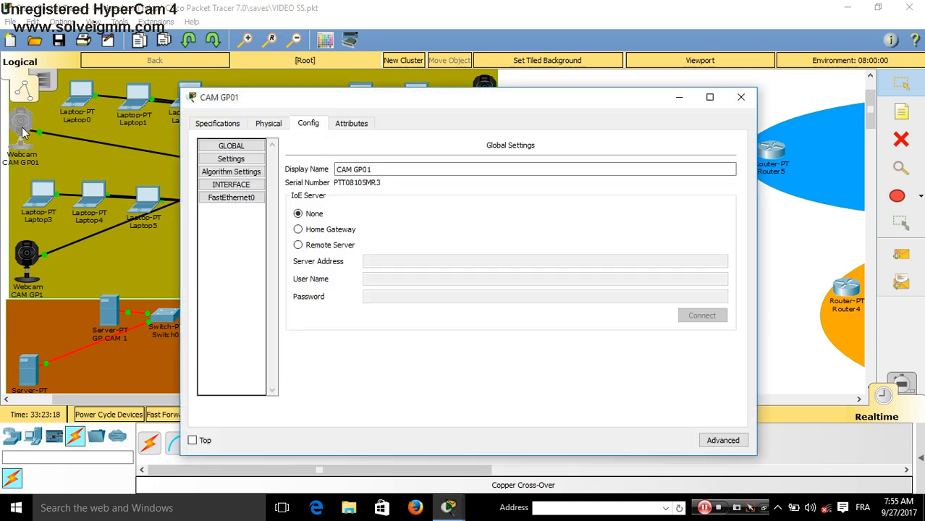
pyautogui.click(306, 246)
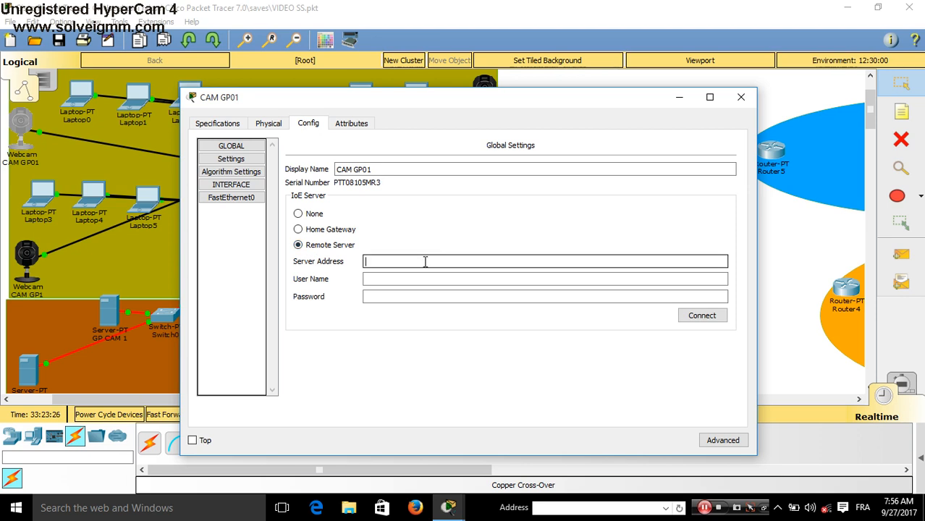
pyautogui.write('192.168.0.25')
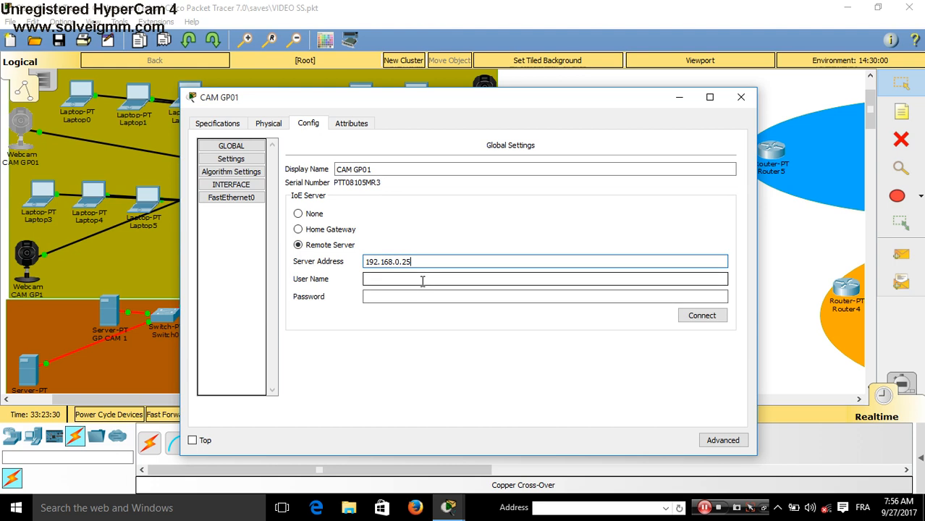
pyautogui.click(740, 97)
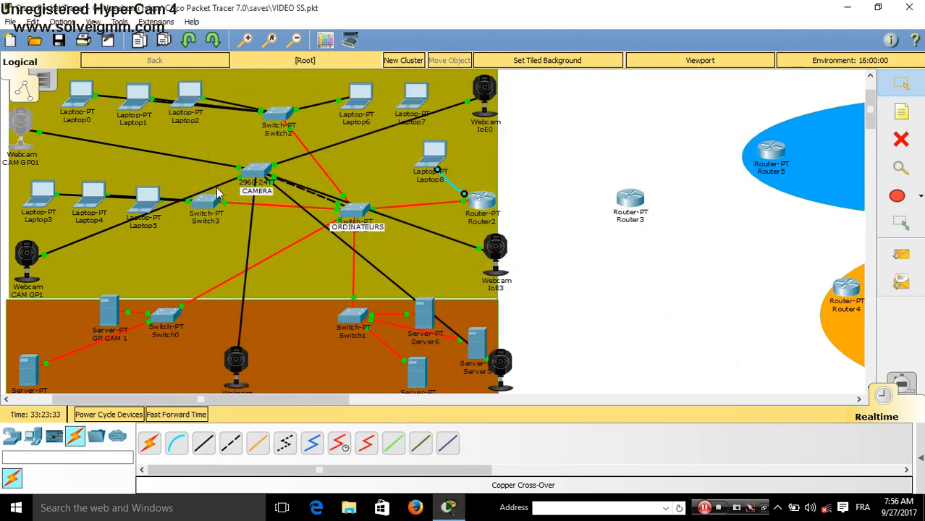
# Point webcam CAM GP1 to Remote Server 192.168.0.25.
pyautogui.click(26, 254)
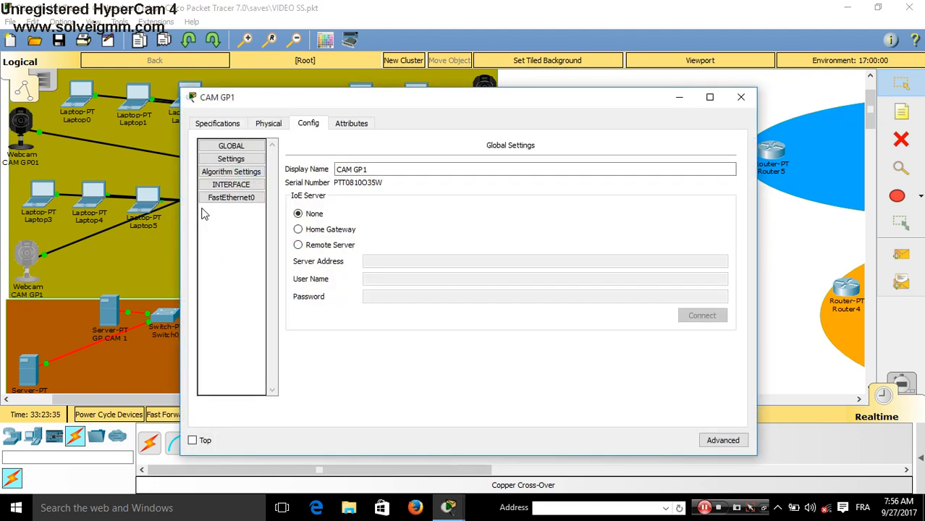
pyautogui.click(309, 246)
pyautogui.click(425, 262)
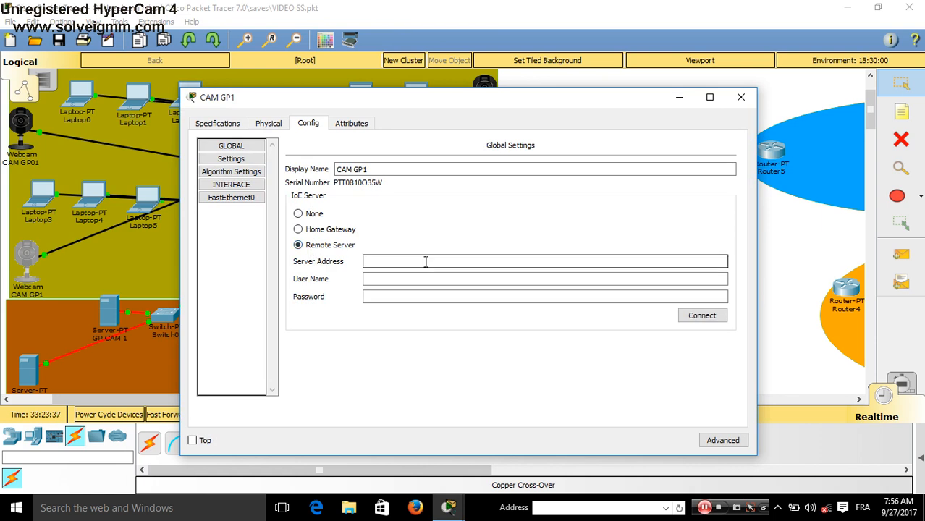
pyautogui.write('192.168.0.25')
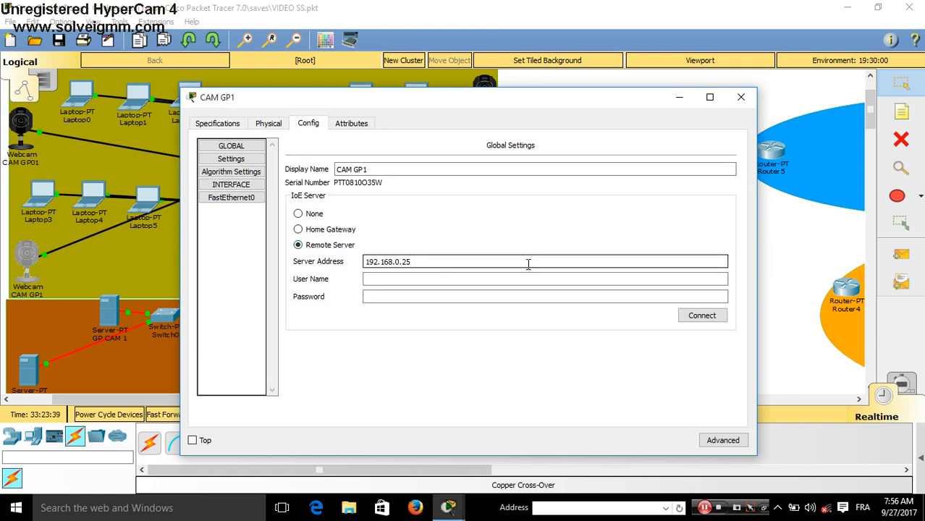
pyautogui.click(741, 97)
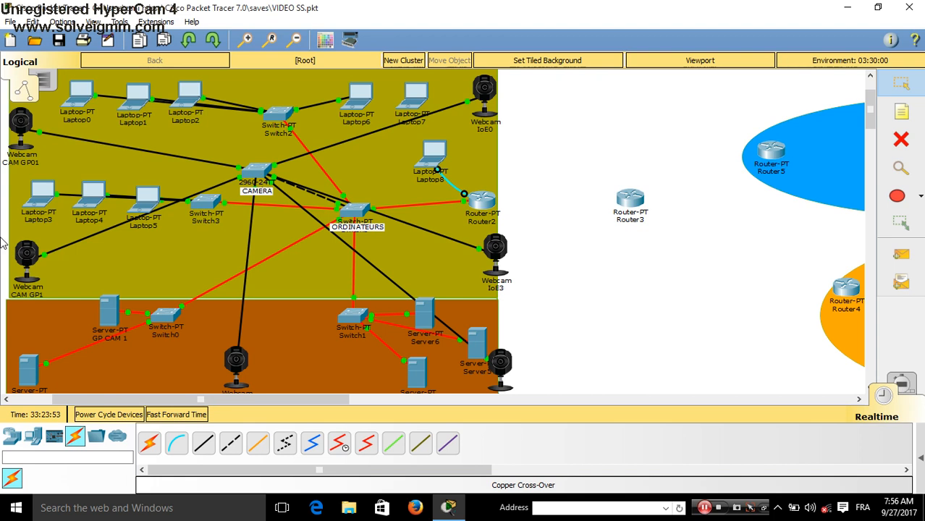
# Read CAM GP1's IP address from its info box, then bring up Laptop5's desktop.
pyautogui.moveTo(54, 279)
pyautogui.click(150, 202)
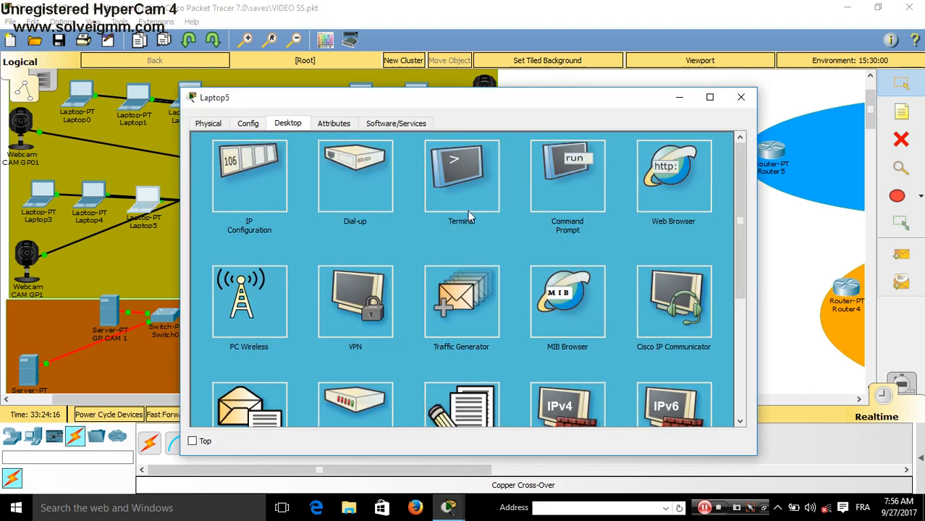
# On Laptop5 run ipconfig (192.168.0.4) and ping 192.168.0.25 with 4/4 replies.
pyautogui.click(598, 170)
pyautogui.write('IPCONFI')
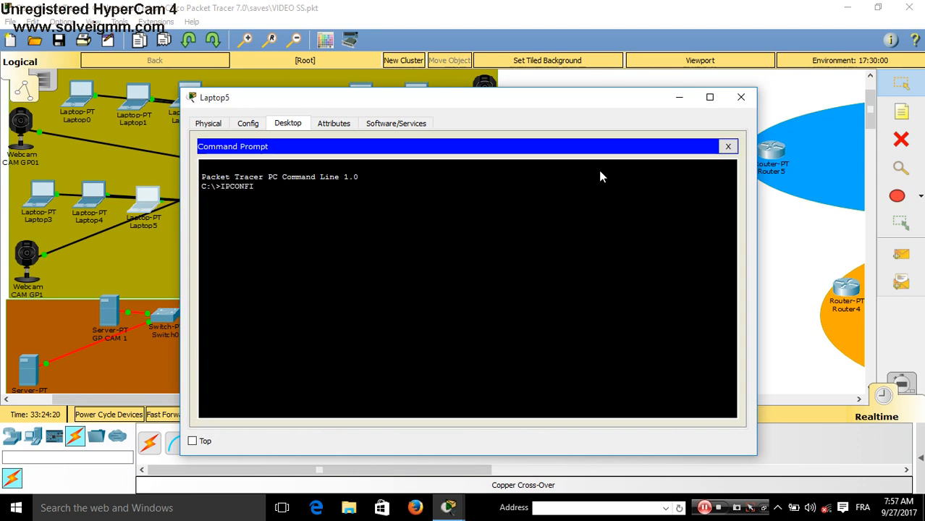
pyautogui.write('G')
pyautogui.press('Return')
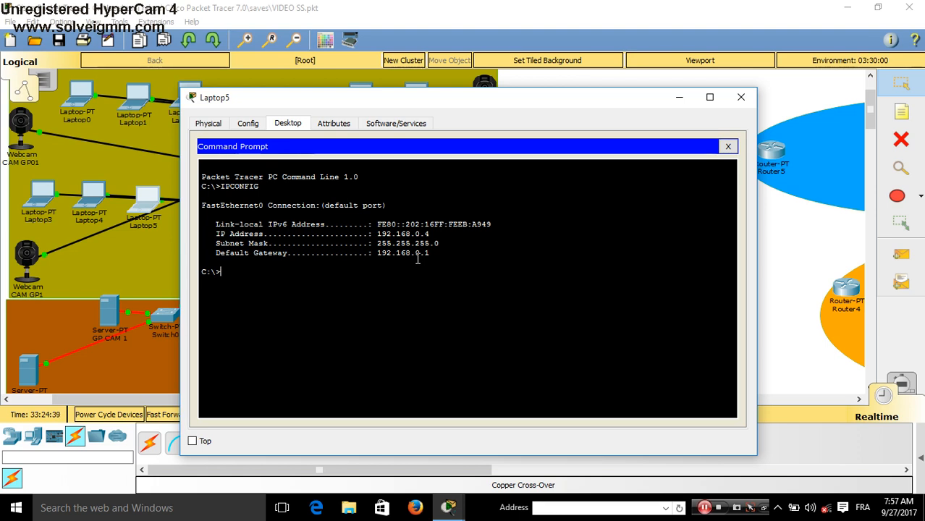
pyautogui.write('ING 192.168.0.')
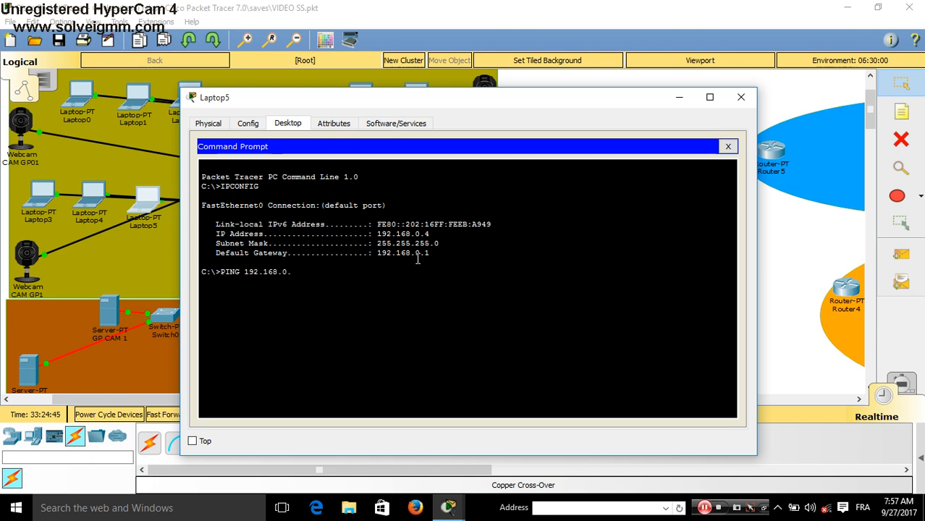
pyautogui.write('25')
pyautogui.press('Return')
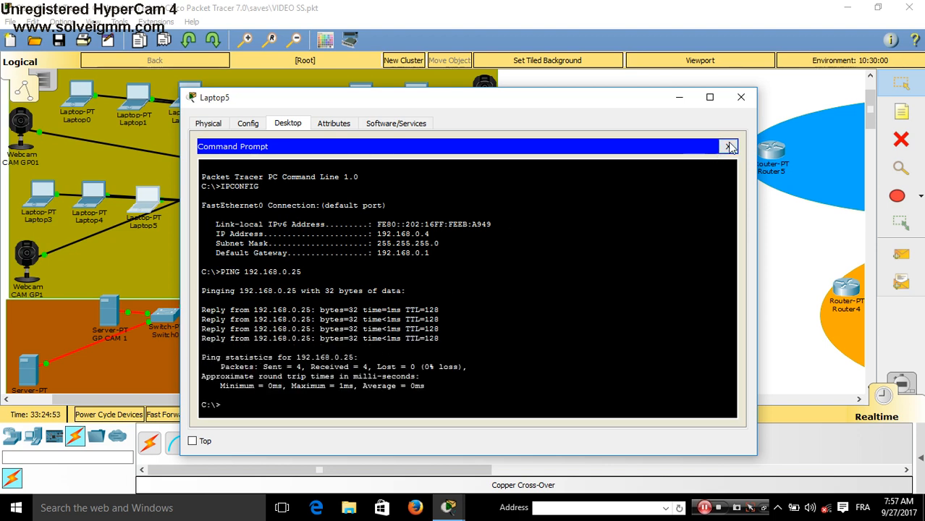
pyautogui.click(728, 149)
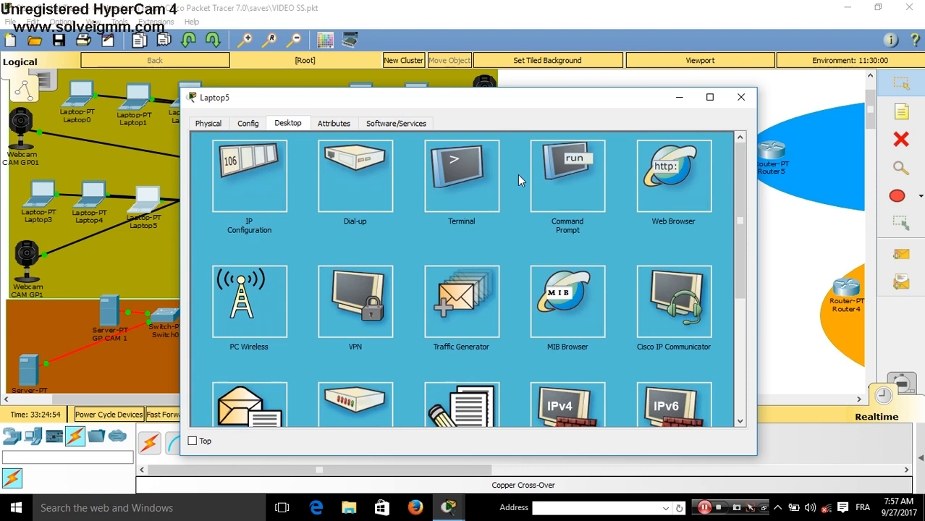
pyautogui.click(686, 177)
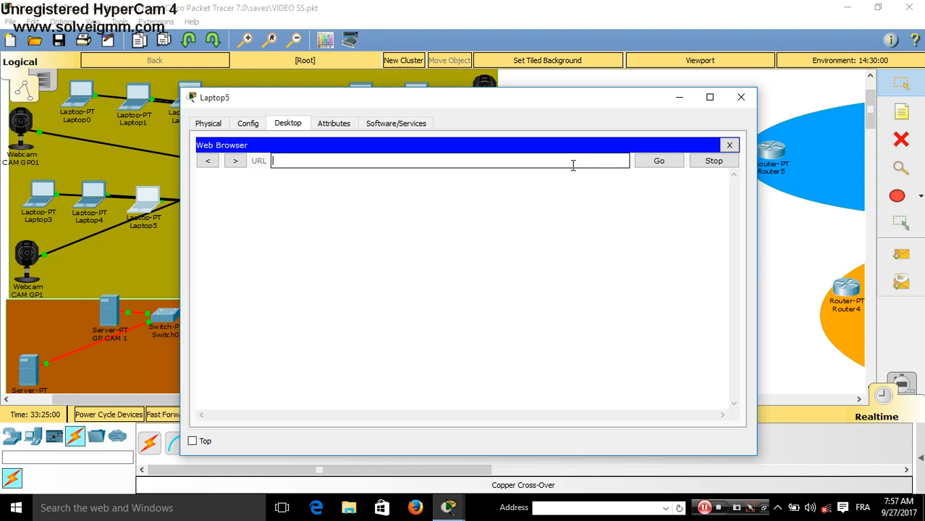
pyautogui.write('192.168.0.25')
pyautogui.press('Return')
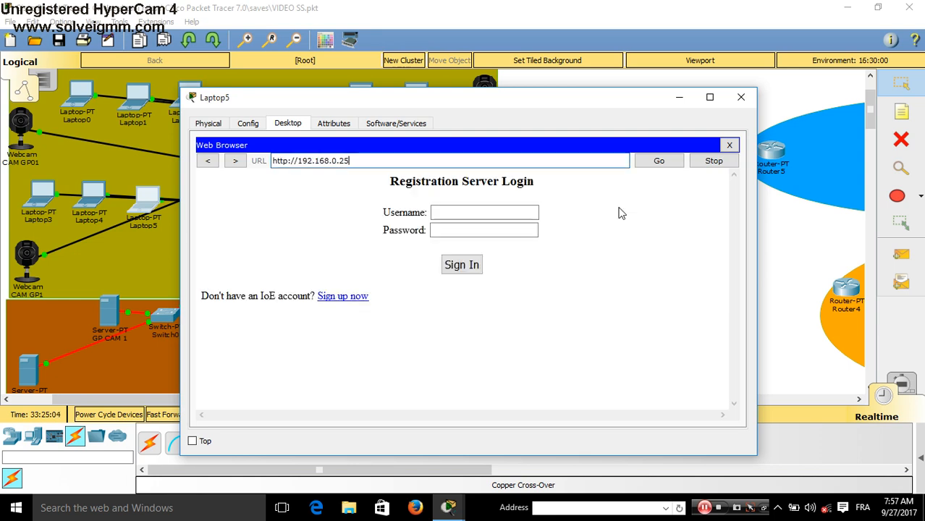
pyautogui.click(450, 235)
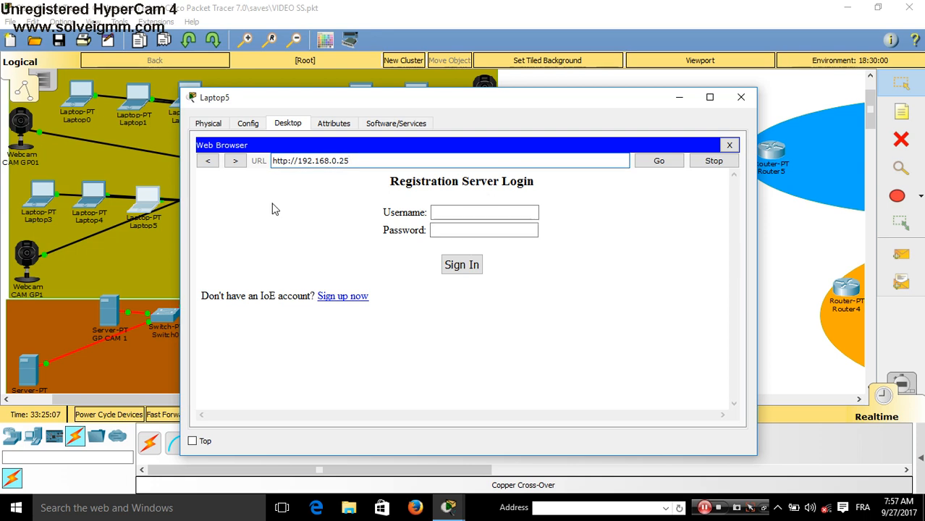
# Recheck GP CAM 1's IoE registration service, then return to Laptop5's login page.
pyautogui.click(114, 315)
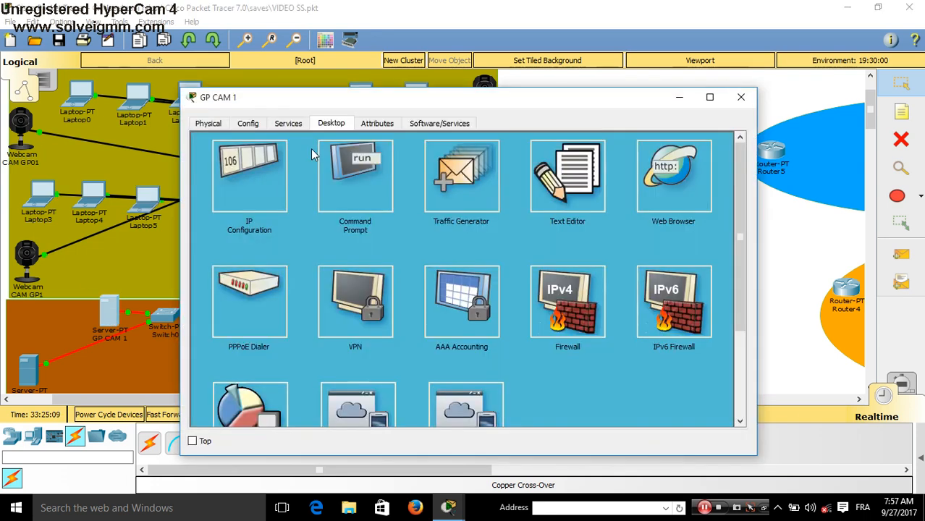
pyautogui.click(293, 123)
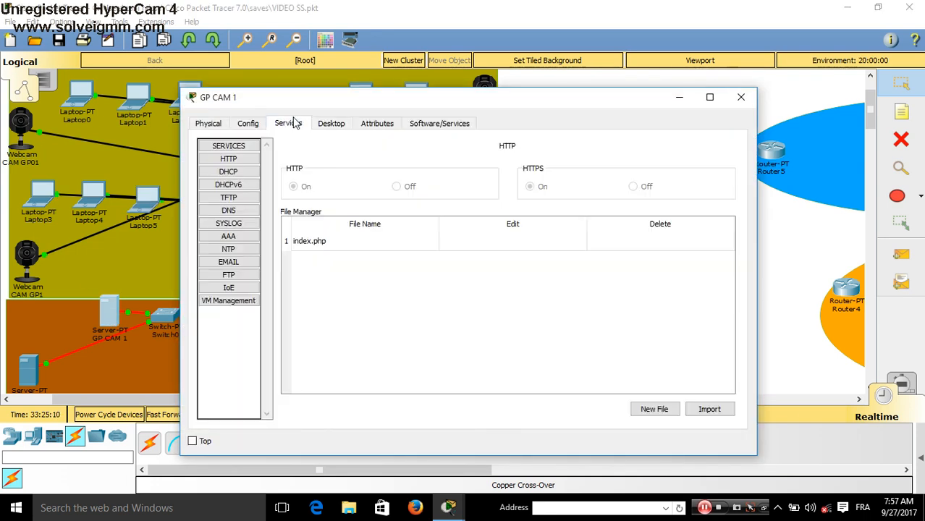
pyautogui.click(246, 287)
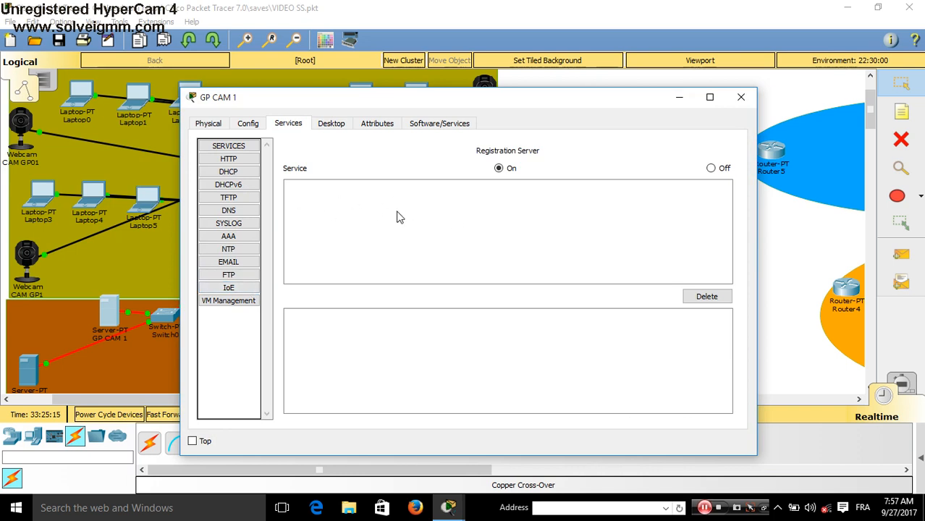
pyautogui.click(144, 202)
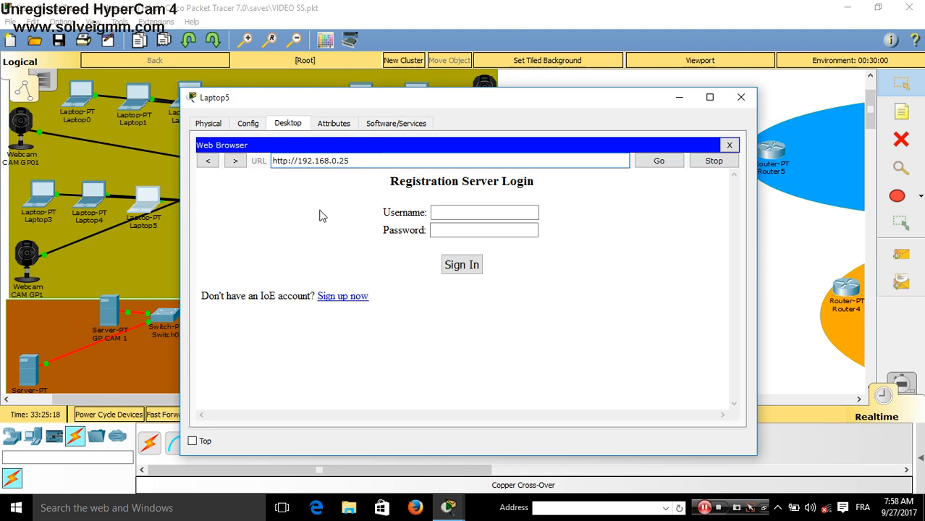
# Sign up a new IoE account with a username and password.
pyautogui.click(344, 297)
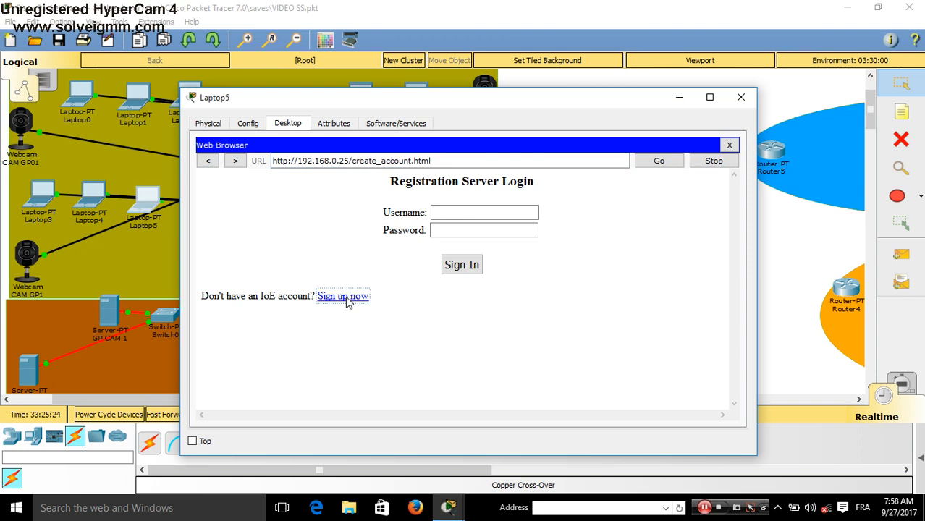
pyautogui.click(456, 212)
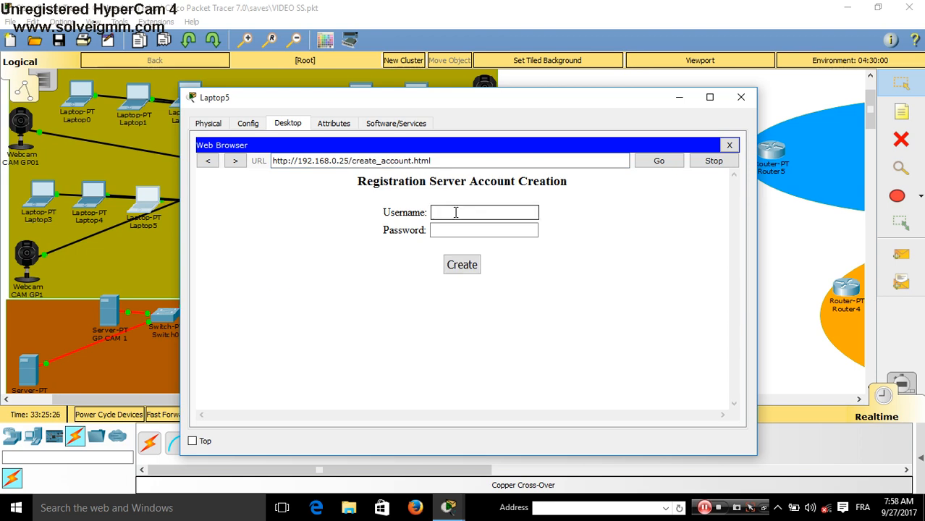
pyautogui.write('CARS UEA')
pyautogui.press('Tab')
pyautogui.write('••••')
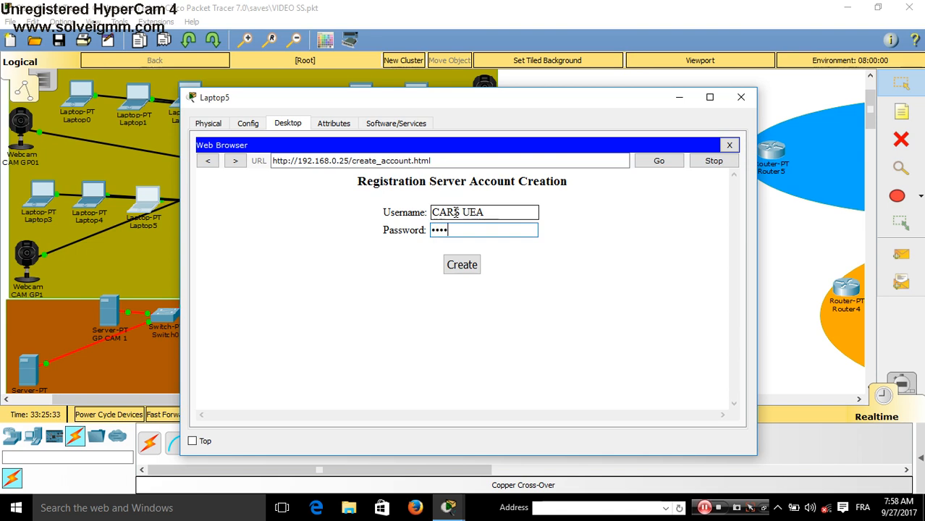
pyautogui.click(469, 273)
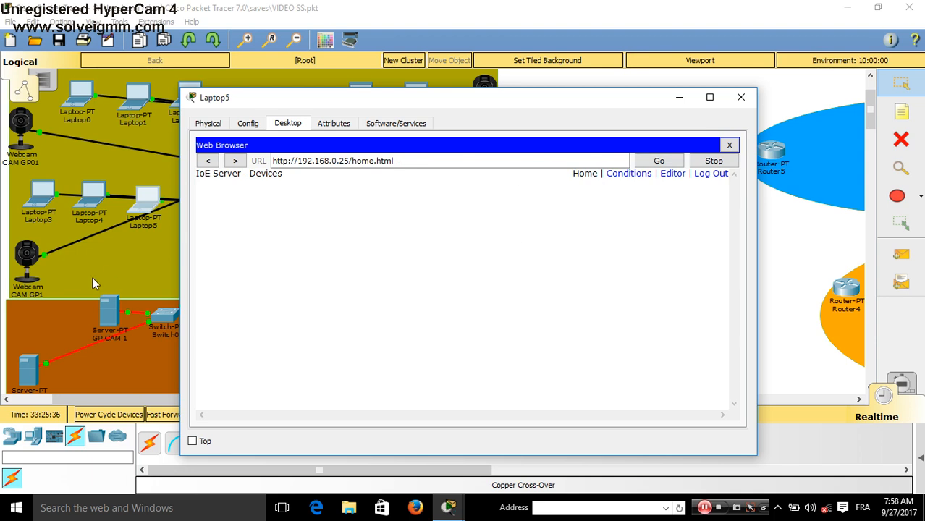
# Verify the new account's username and password appear in GP CAM 1's IoE account list.
pyautogui.click(108, 312)
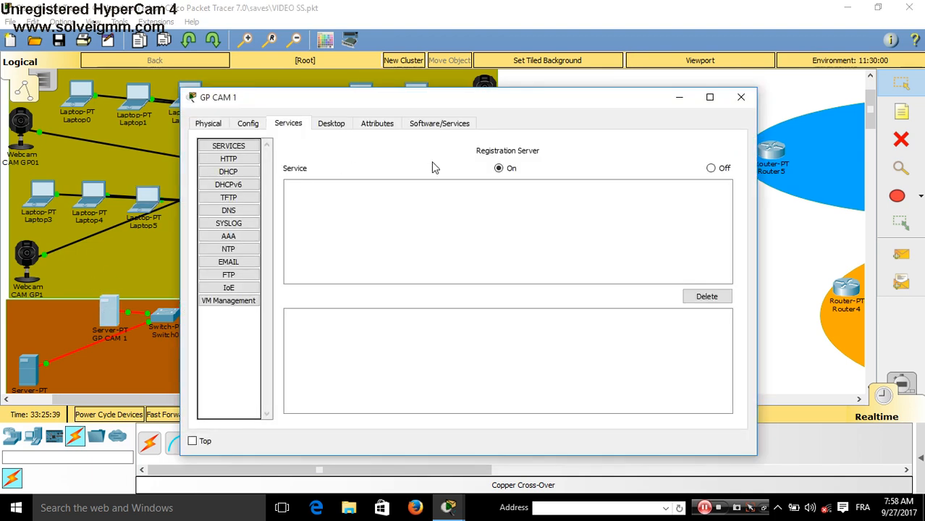
pyautogui.click(194, 441)
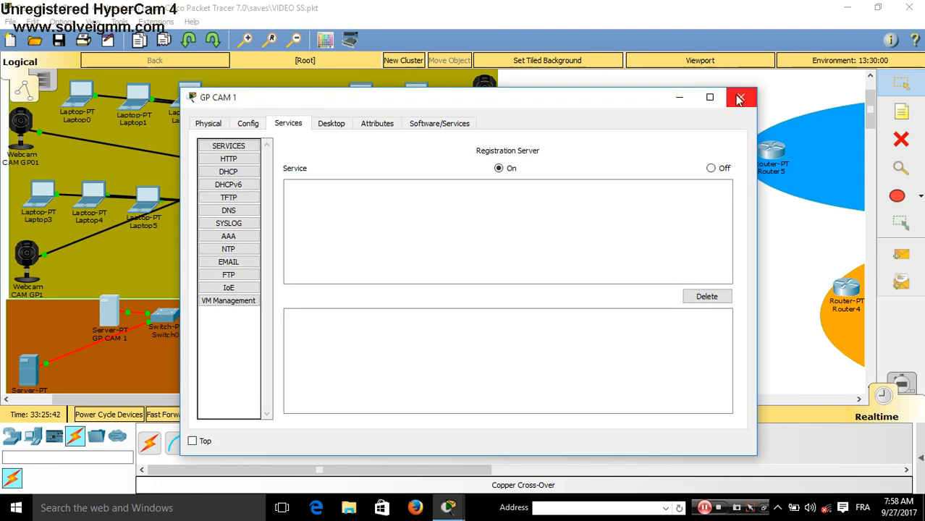
pyautogui.click(740, 97)
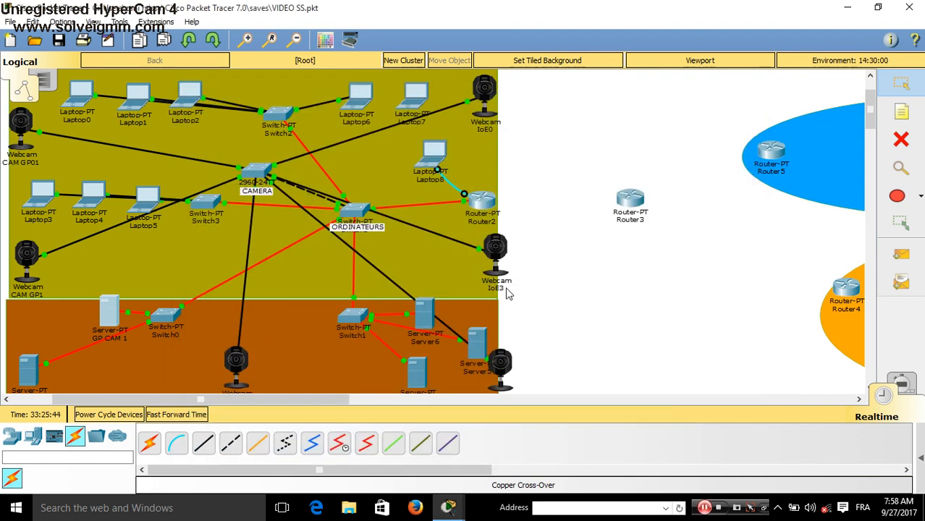
pyautogui.click(109, 311)
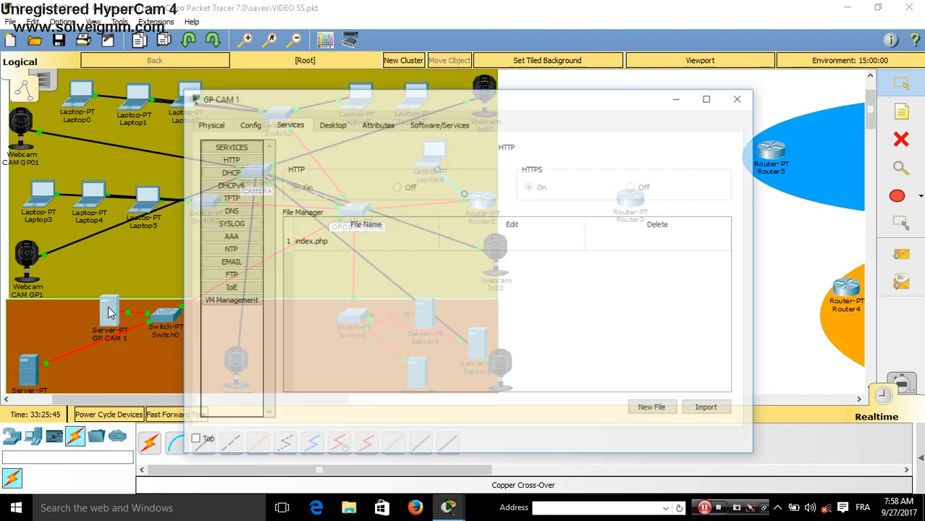
pyautogui.click(229, 288)
pyautogui.click(332, 205)
pyautogui.click(389, 207)
pyautogui.click(336, 207)
pyautogui.click(391, 216)
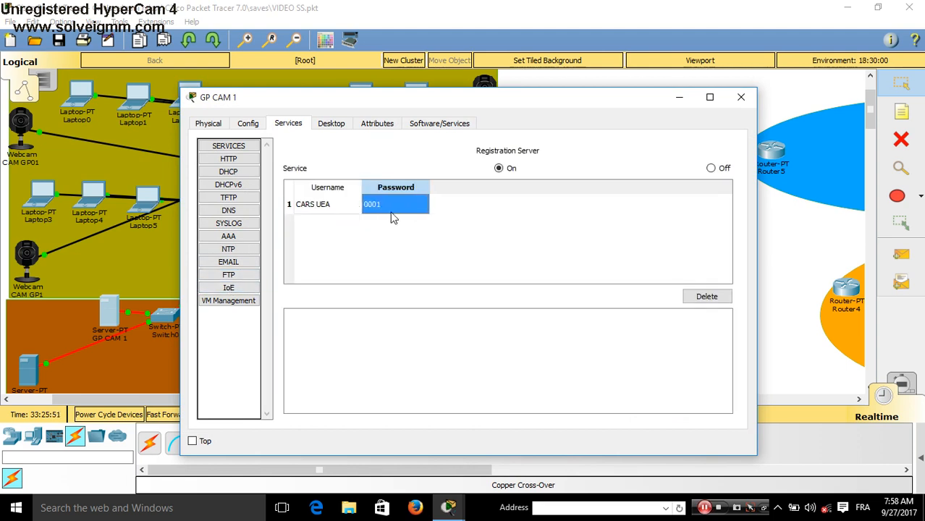
pyautogui.click(740, 97)
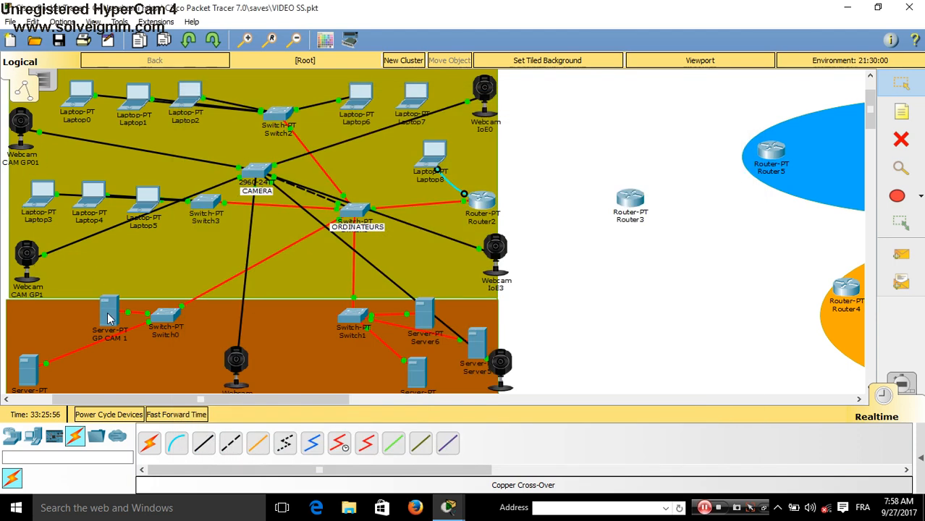
# Connect CAM GP01 to server 192.168.0.25 using the new account's username and password.
pyautogui.click(21, 123)
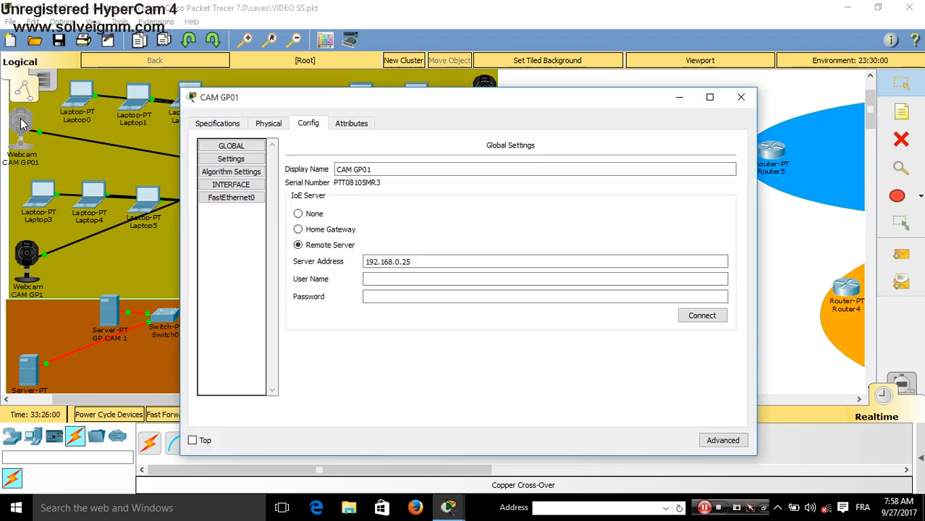
pyautogui.moveTo(414, 263); pyautogui.dragTo(300, 260)
pyautogui.hotkey('ctrl', 'c')
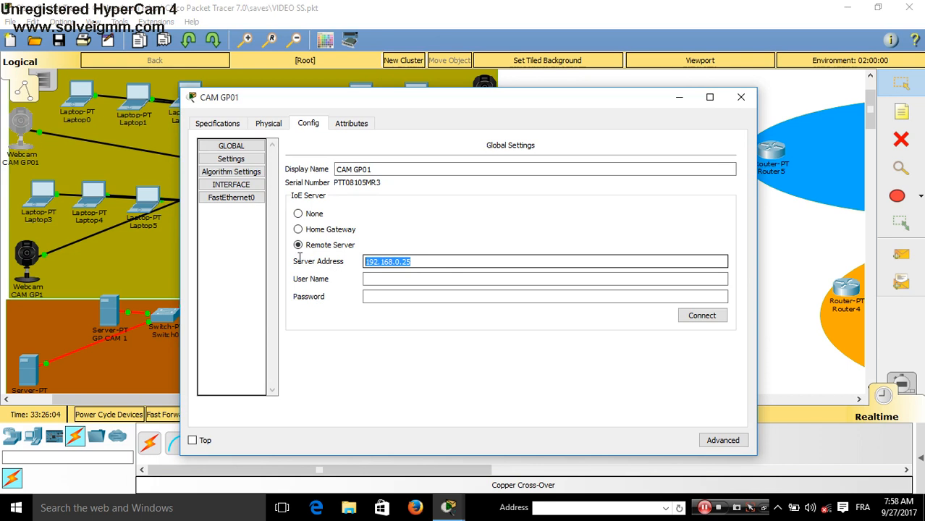
pyautogui.click(405, 283)
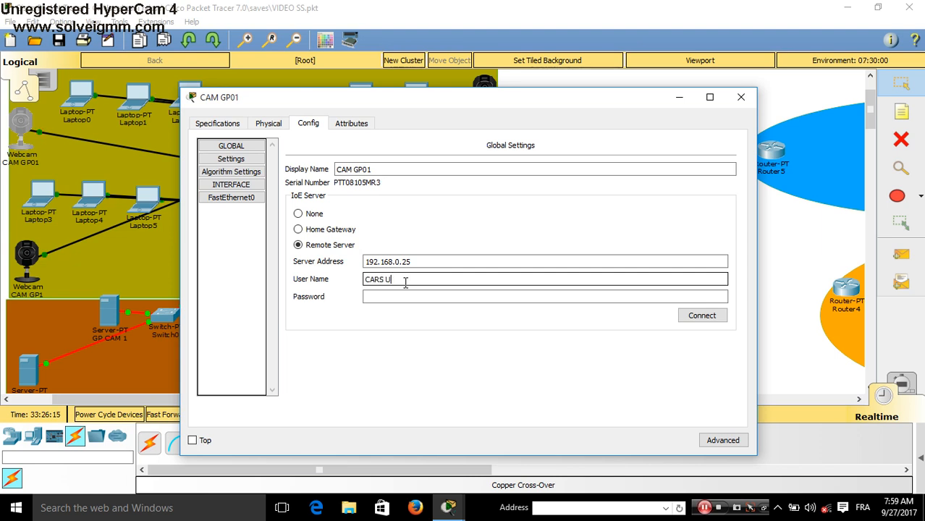
pyautogui.press('Tab')
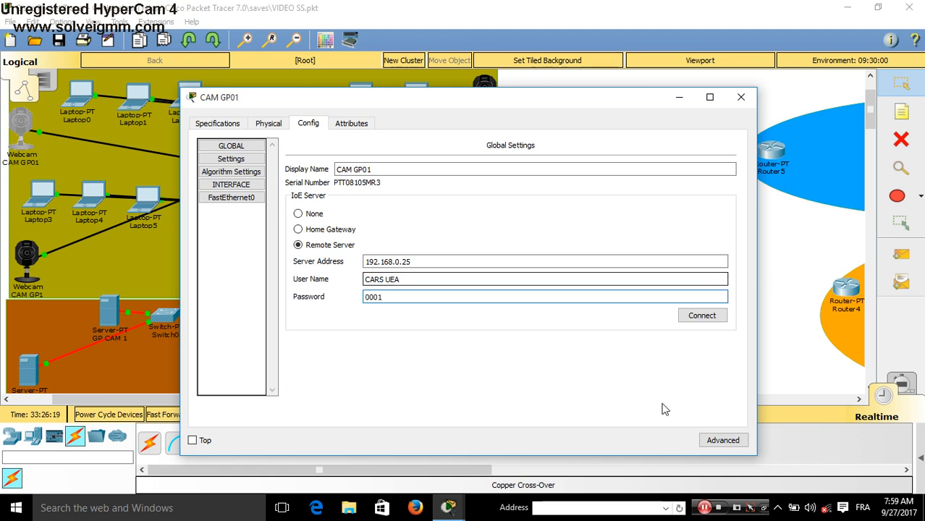
pyautogui.click(705, 320)
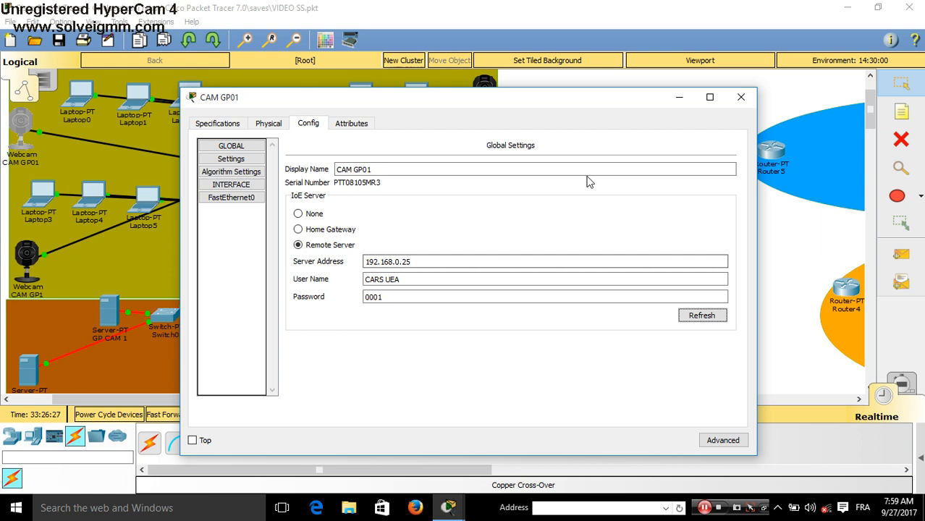
pyautogui.click(740, 97)
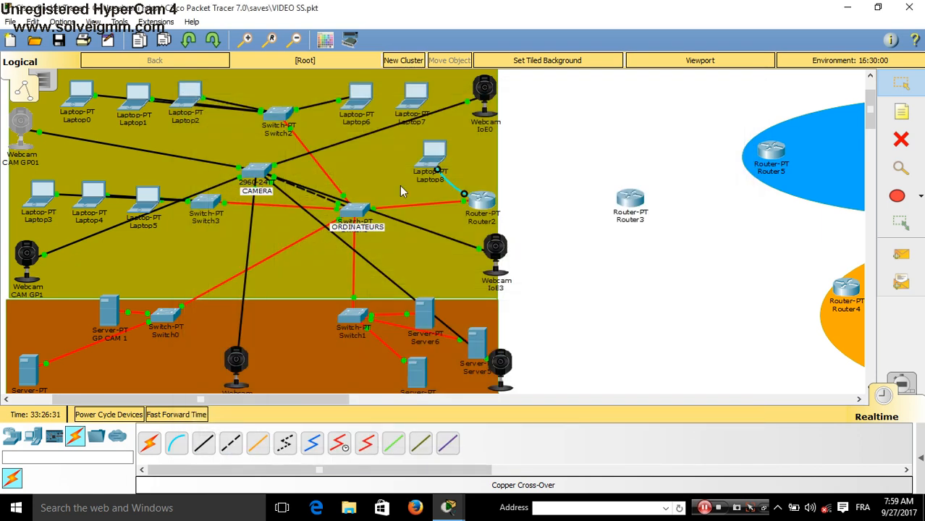
pyautogui.click(145, 200)
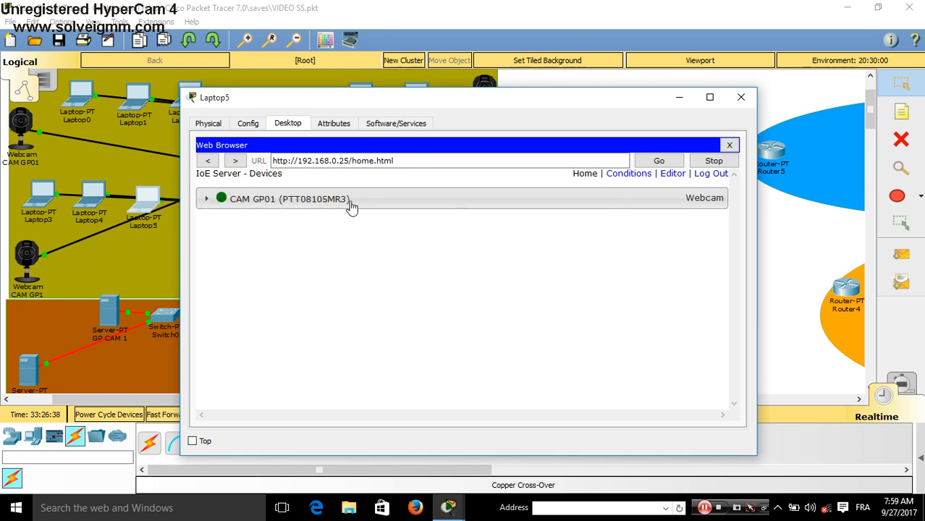
pyautogui.click(233, 203)
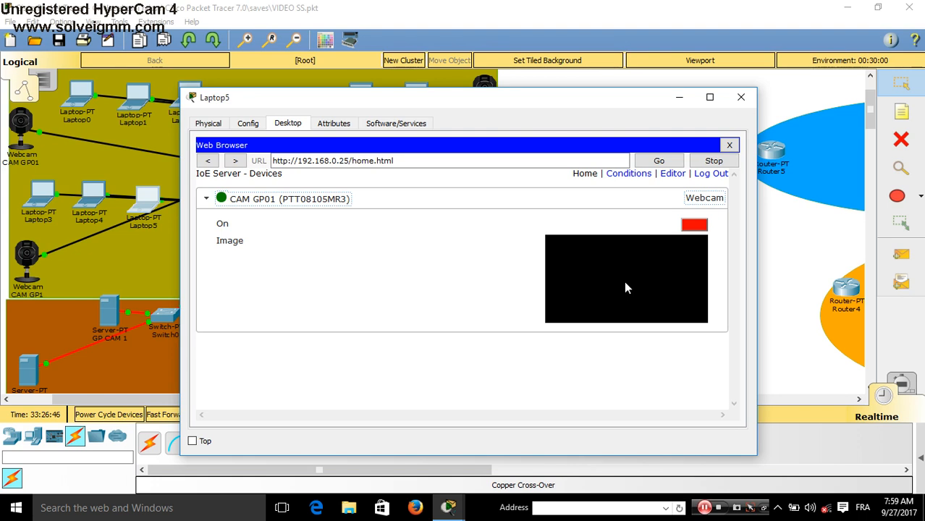
pyautogui.click(693, 226)
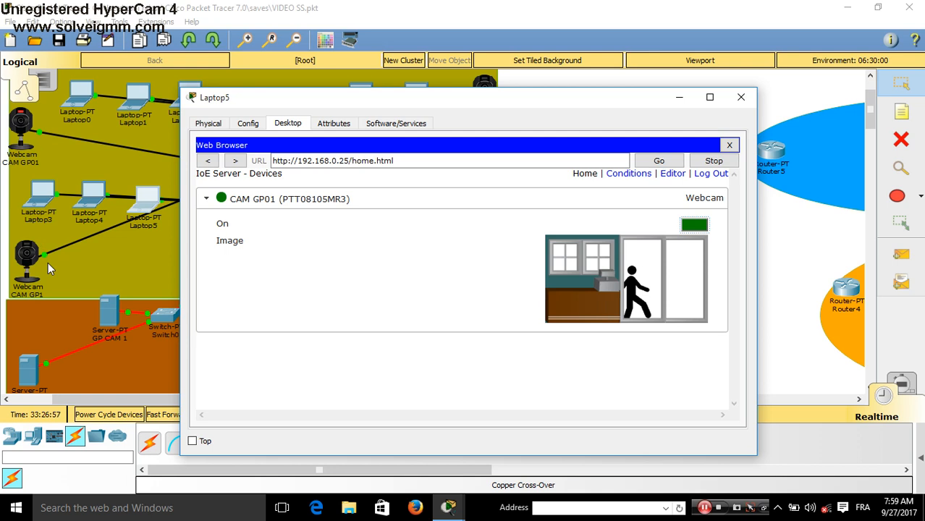
pyautogui.click(693, 225)
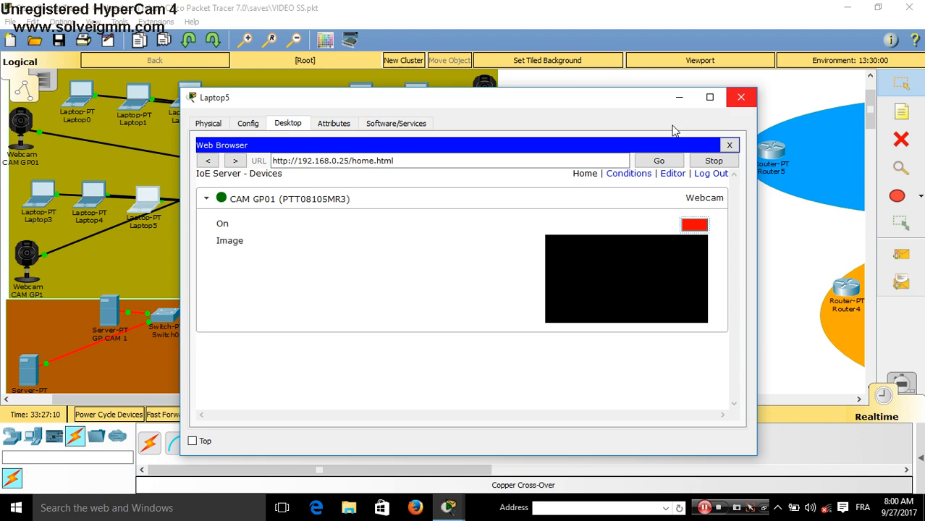
pyautogui.click(207, 203)
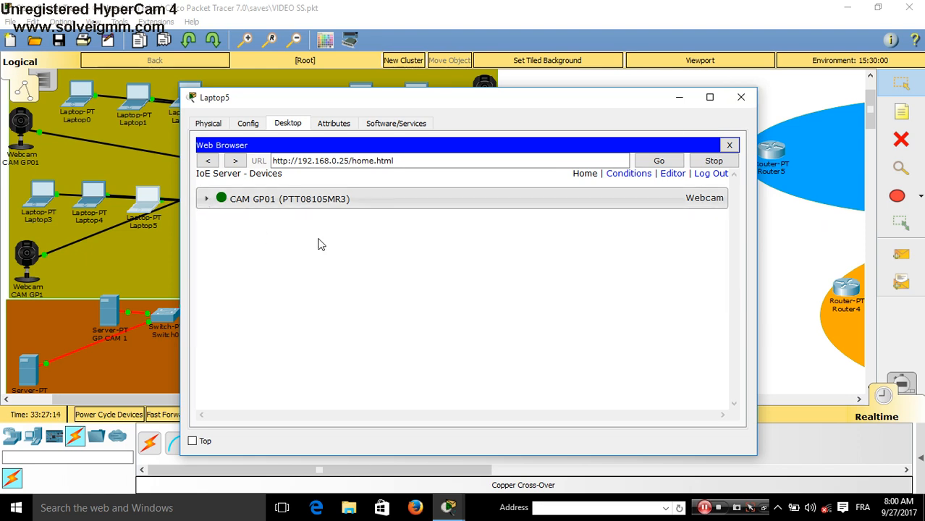
pyautogui.click(741, 98)
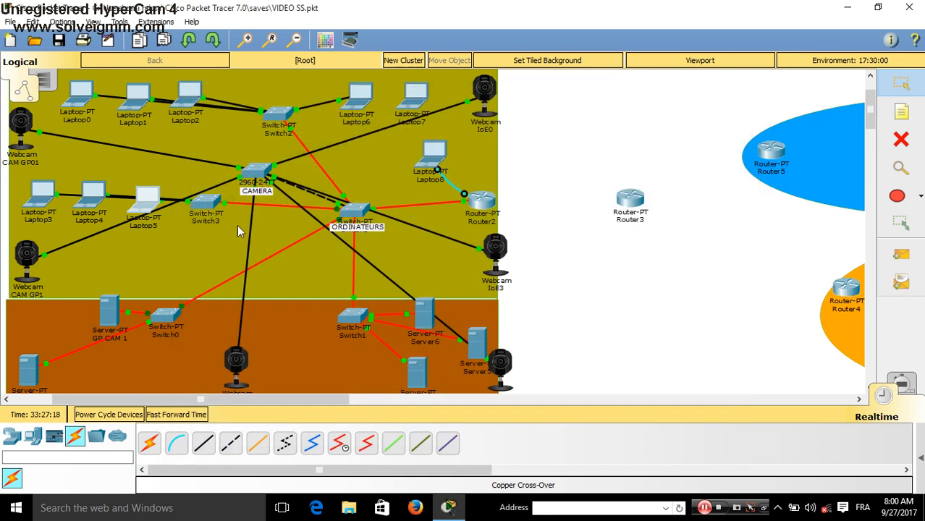
# Connect CAM GP1 to the IoE server by entering the account's username and password.
pyautogui.click(26, 259)
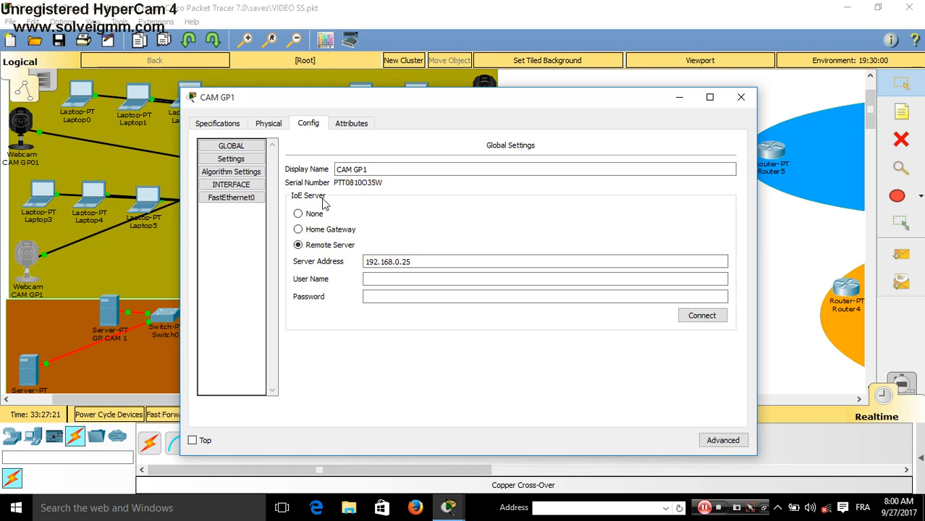
pyautogui.click(391, 280)
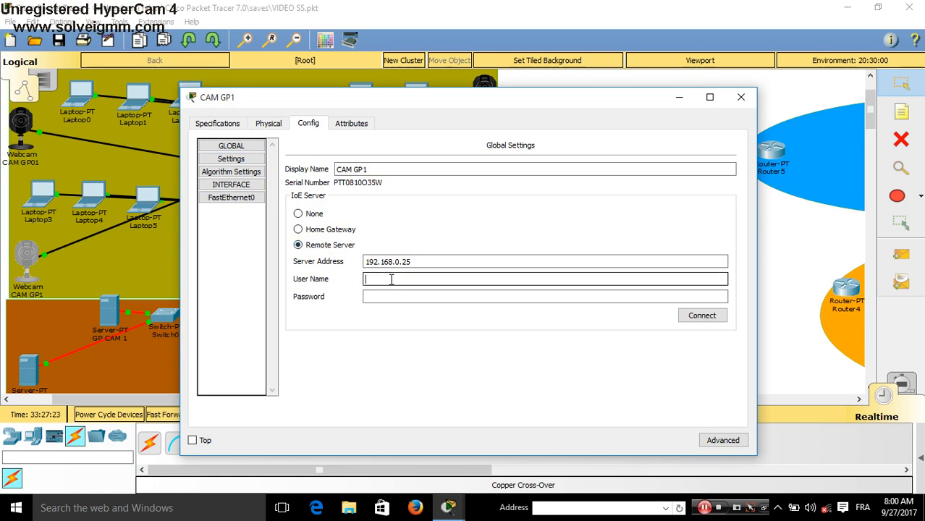
pyautogui.write('CARS UEA')
pyautogui.press('Tab')
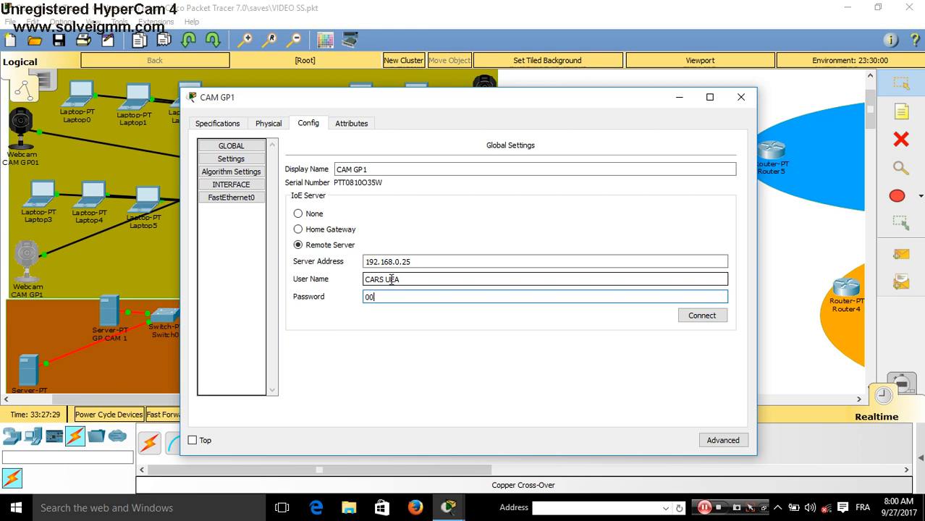
pyautogui.write('0001')
pyautogui.click(707, 316)
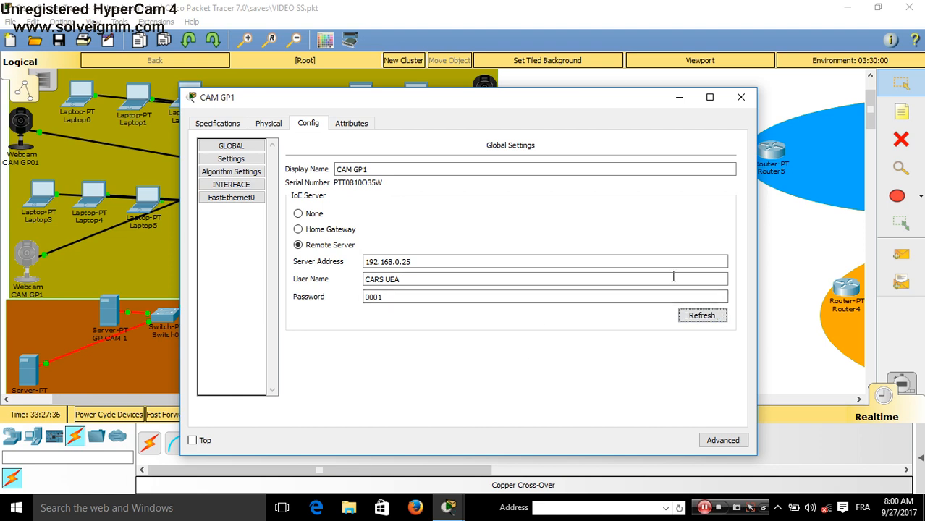
pyautogui.click(742, 97)
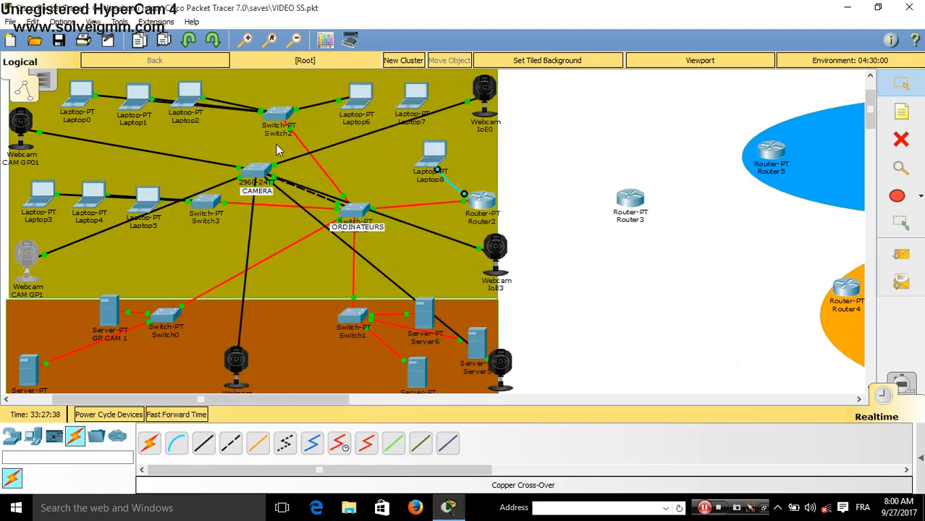
# Load 192.168.0.25 in Laptop5's browser and log in with the account's username and password.
pyautogui.click(148, 199)
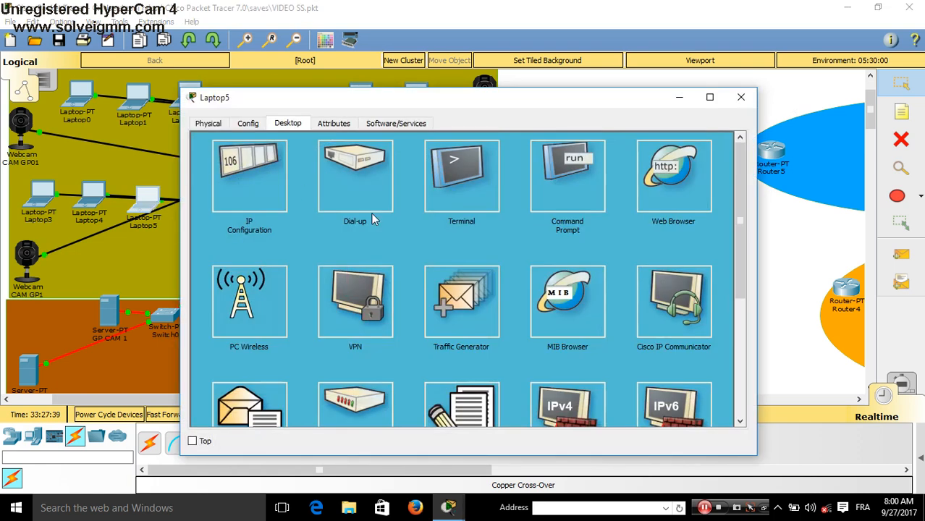
pyautogui.click(496, 162)
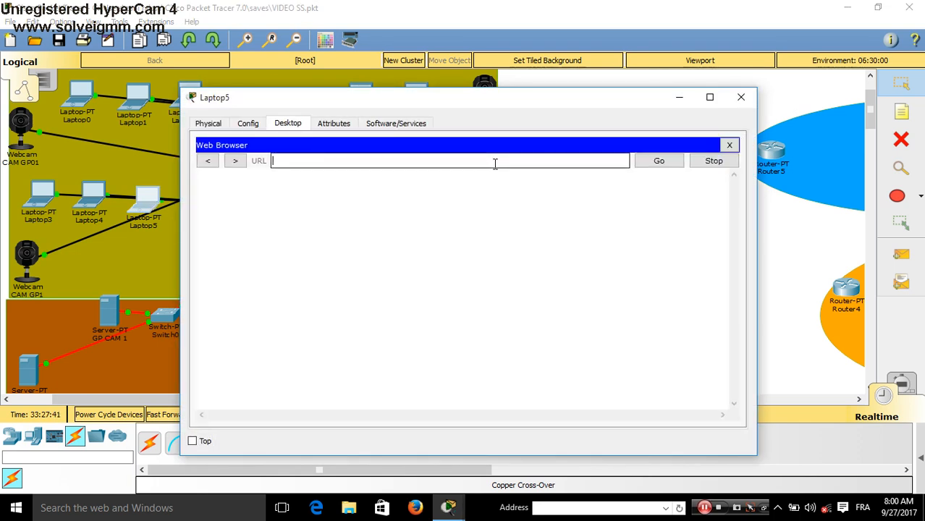
pyautogui.hotkey('ctrl', 'v')
pyautogui.press('Return')
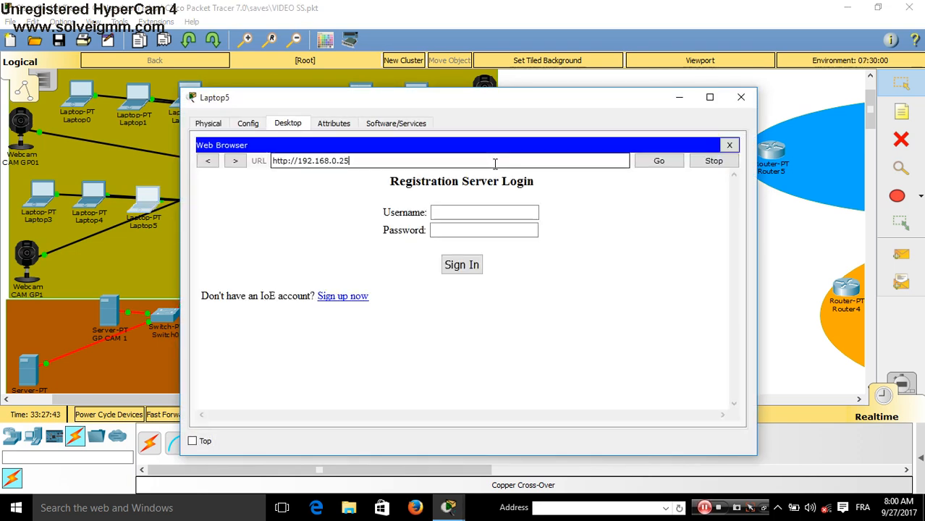
pyautogui.click(481, 212)
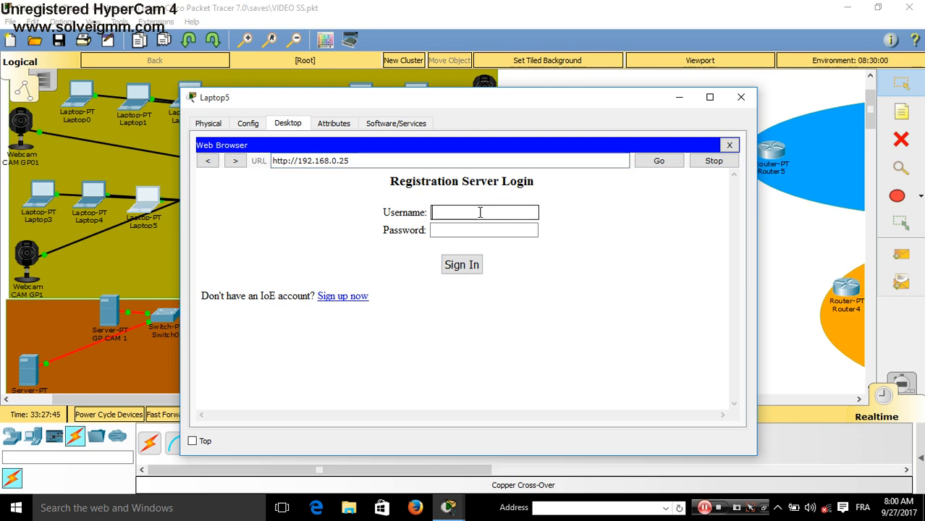
pyautogui.write('CARS UEA')
pyautogui.press('Tab')
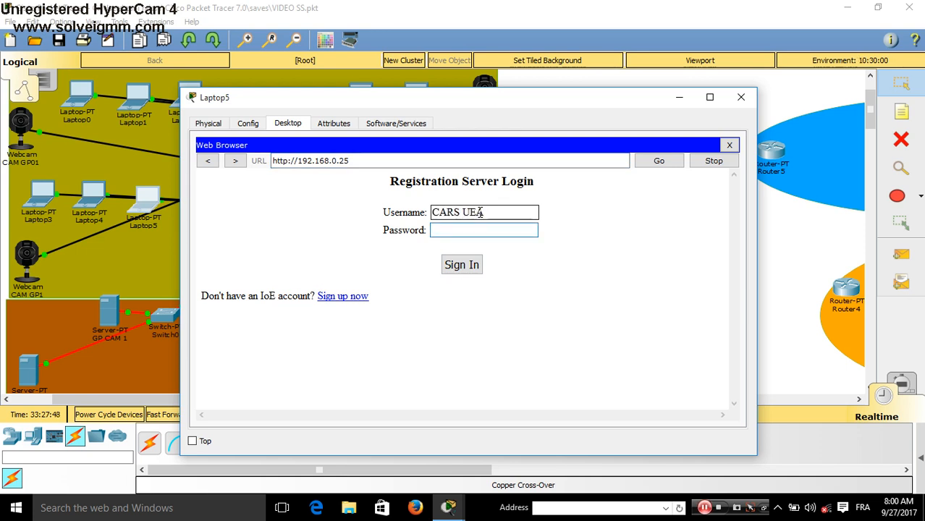
pyautogui.write('••••')
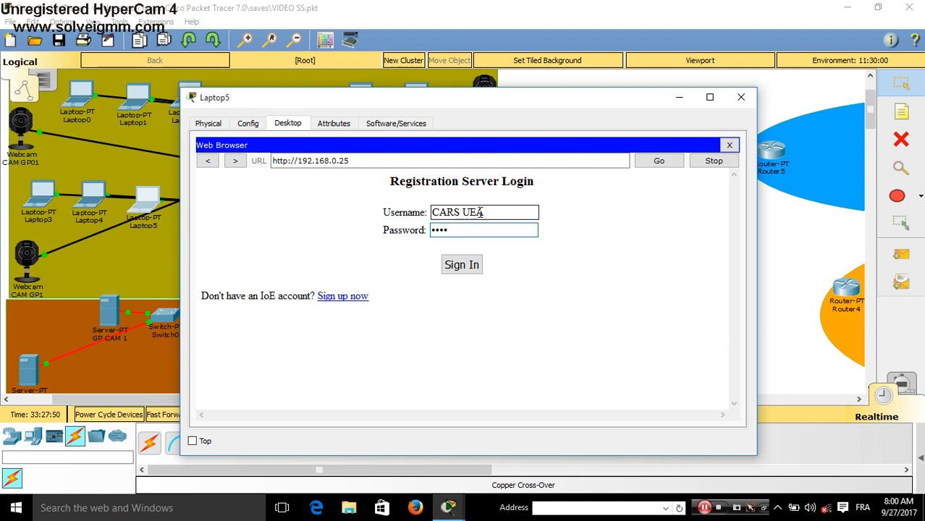
pyautogui.press('Return')
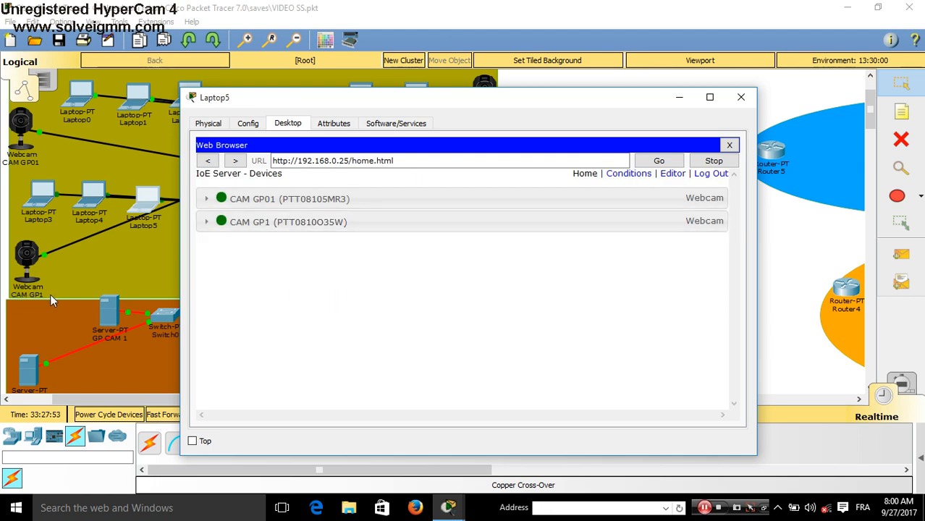
# Switch on CAM GP1 and CAM GP01 to view their images, then switch both off.
pyautogui.click(420, 221)
pyautogui.click(695, 248)
pyautogui.click(557, 205)
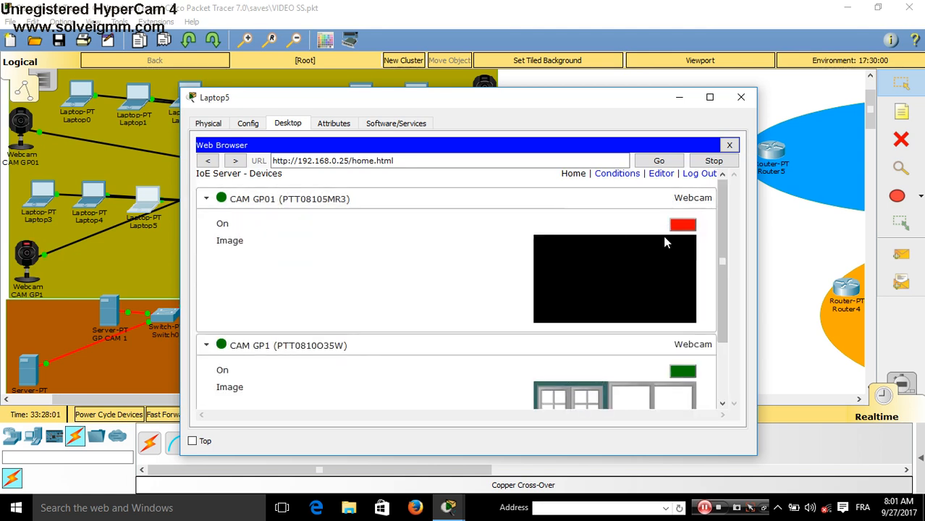
pyautogui.click(689, 227)
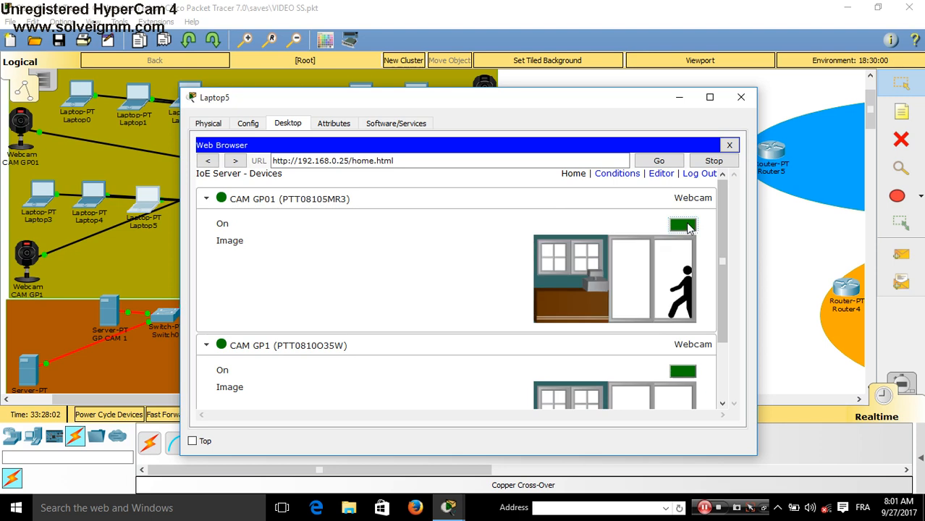
pyautogui.click(689, 227)
pyautogui.click(682, 377)
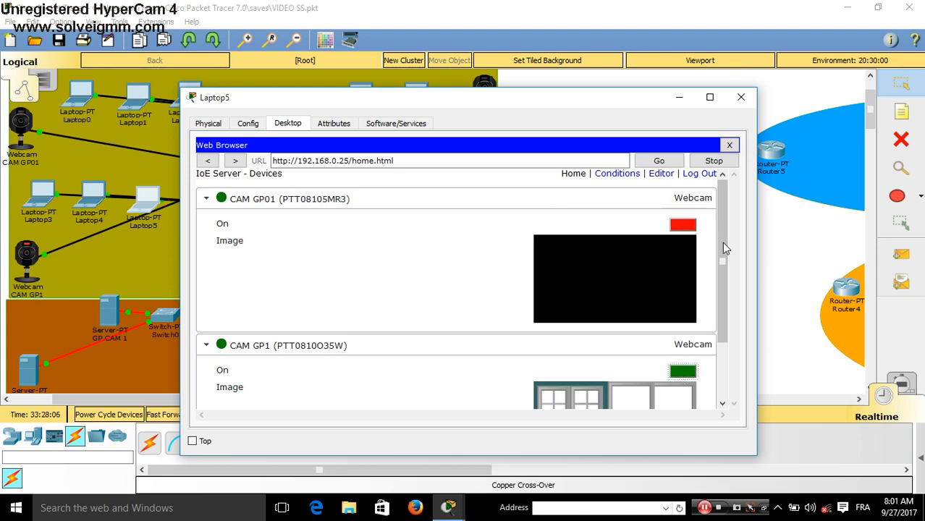
pyautogui.click(743, 97)
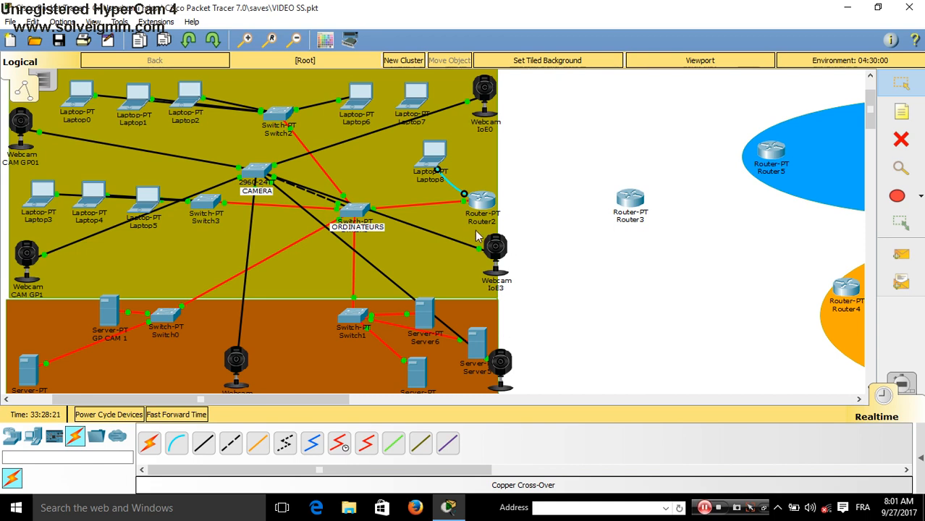
# Rename Server6 to SS1.
pyautogui.click(423, 341)
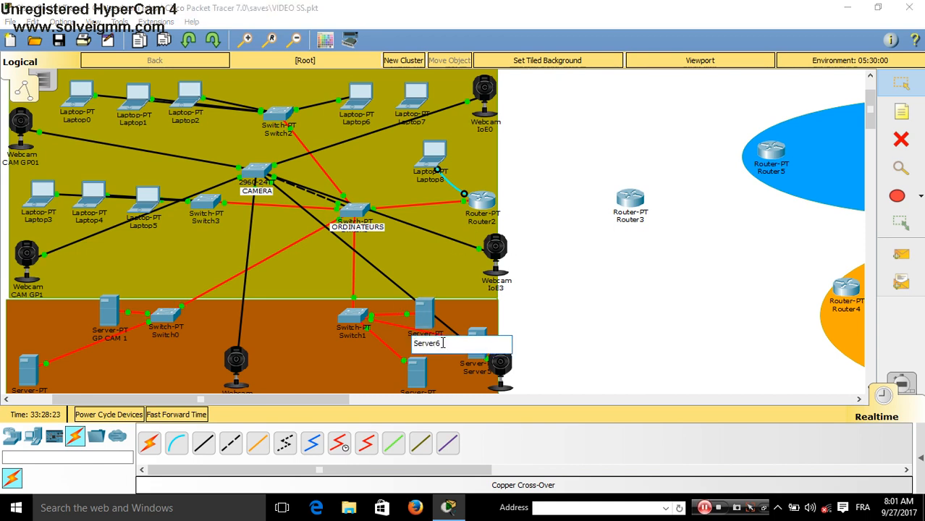
pyautogui.write('SS')
pyautogui.write('R')
pyautogui.write('1')
pyautogui.click(584, 290)
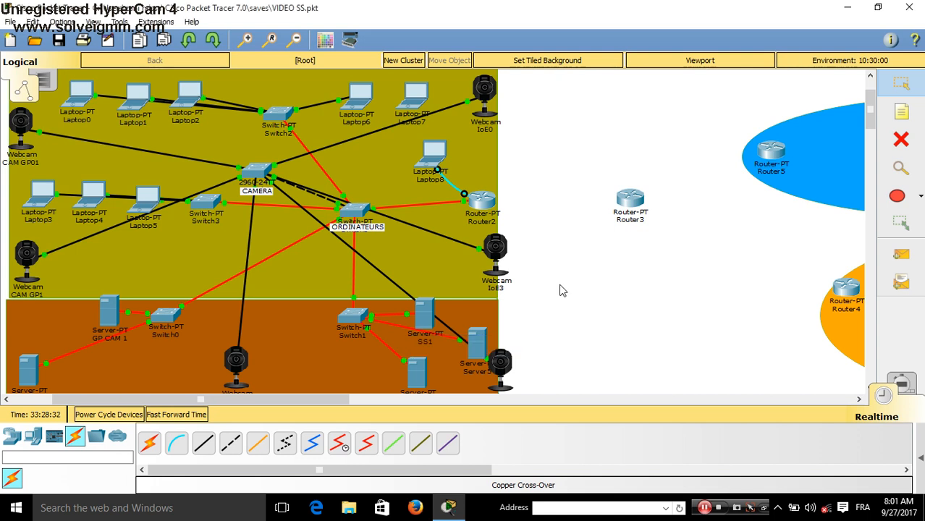
# Run ipconfig in SS1's command prompt to read its IP address, 192.168.0.27.
pyautogui.click(423, 320)
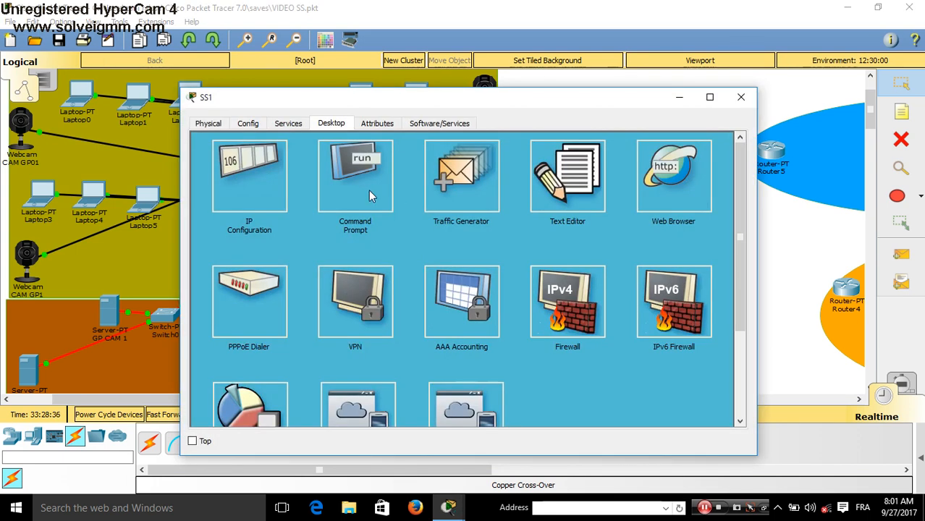
pyautogui.click(362, 187)
pyautogui.write('IPCONFIG')
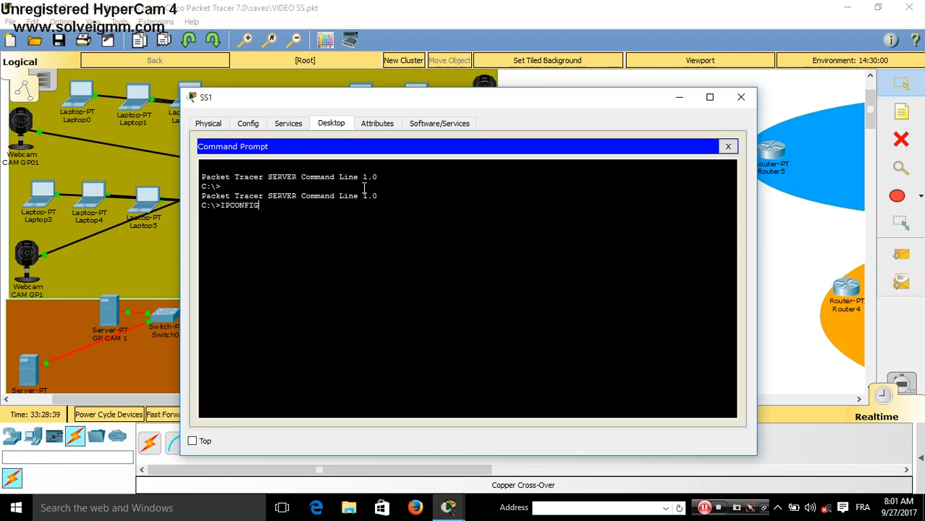
pyautogui.press('Return')
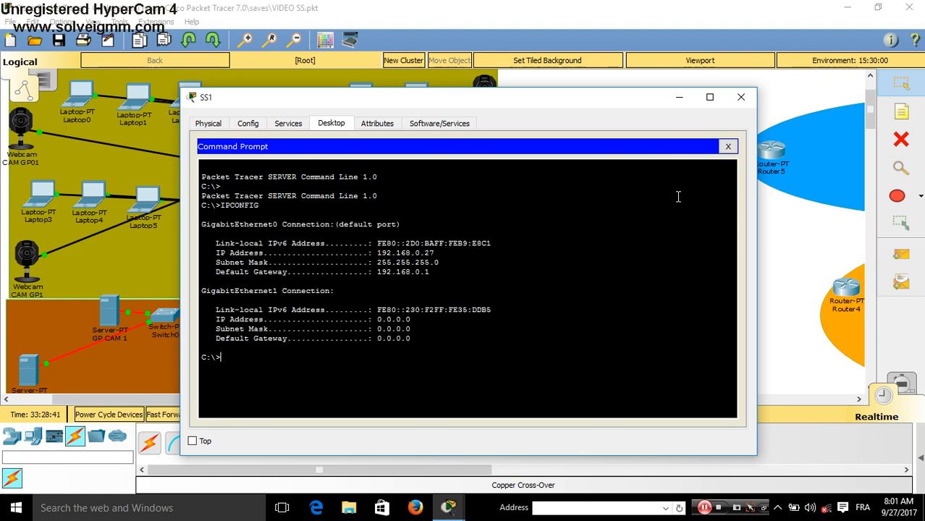
pyautogui.click(728, 146)
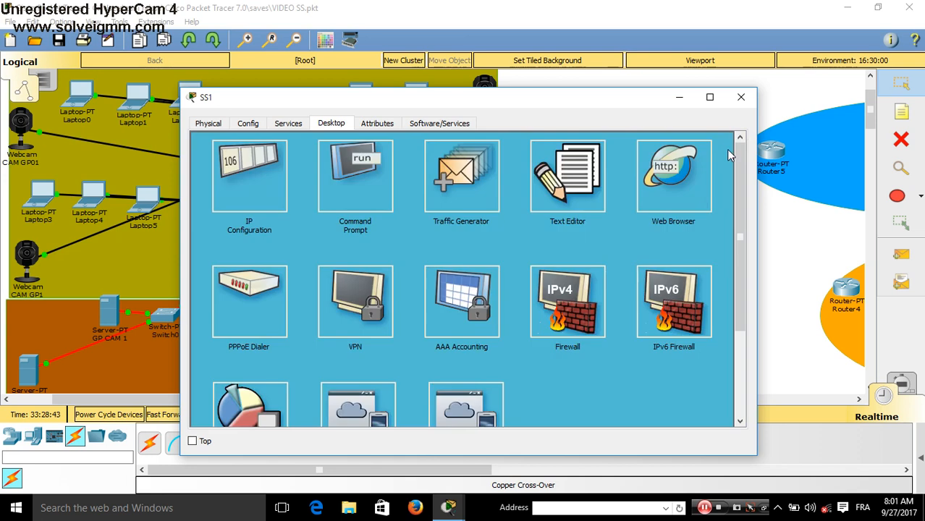
# Set SS1's IoE Registration Server service to On, then close the server window.
pyautogui.click(284, 126)
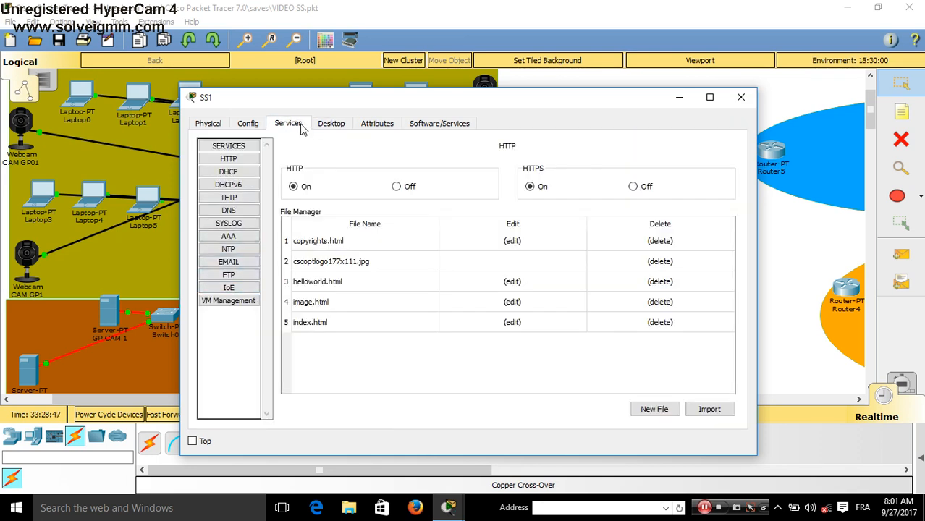
pyautogui.click(229, 288)
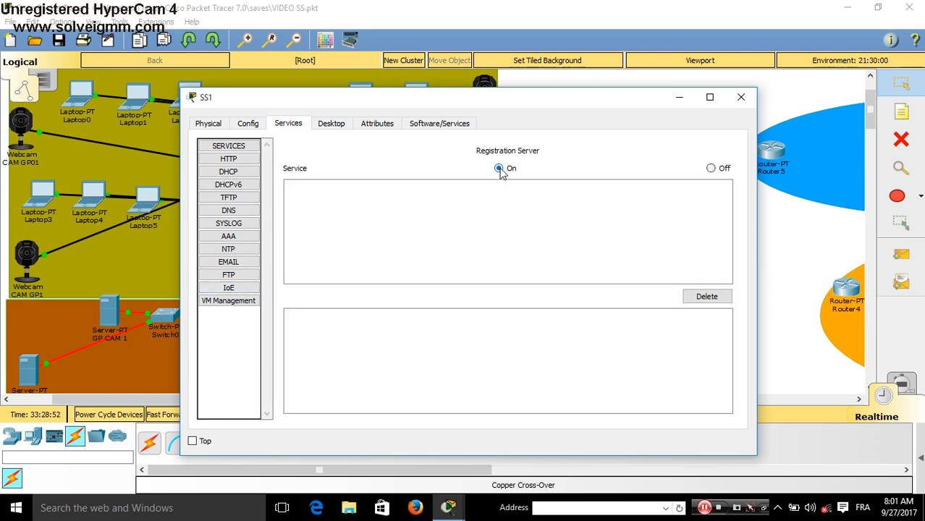
pyautogui.click(193, 442)
pyautogui.click(741, 96)
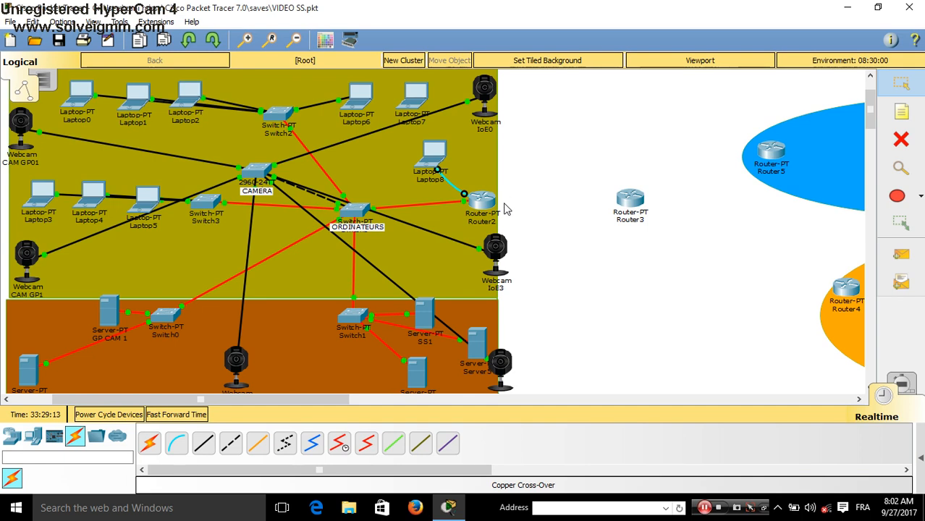
# Add notes 'SS1 CH1' and 'SS1 CH2' and position them under webcams IoE0 and IoE3.
pyautogui.click(903, 114)
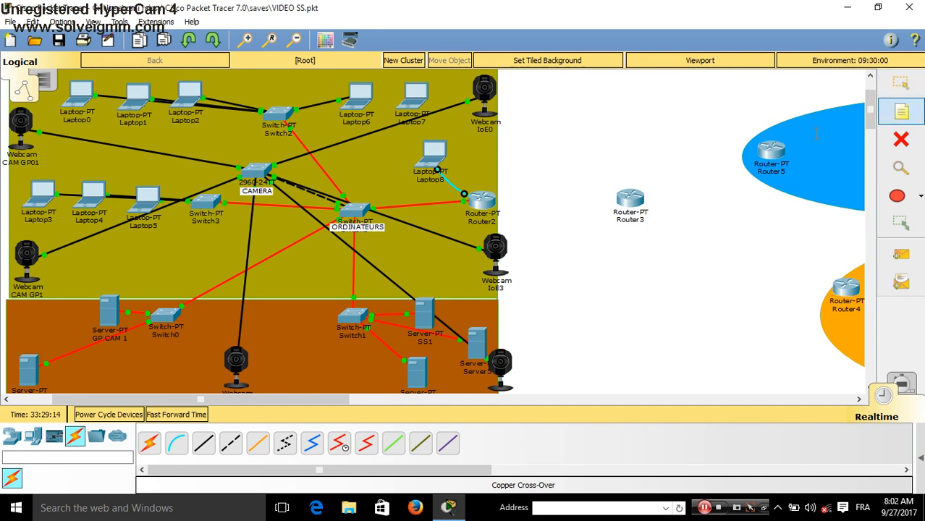
pyautogui.click(476, 131)
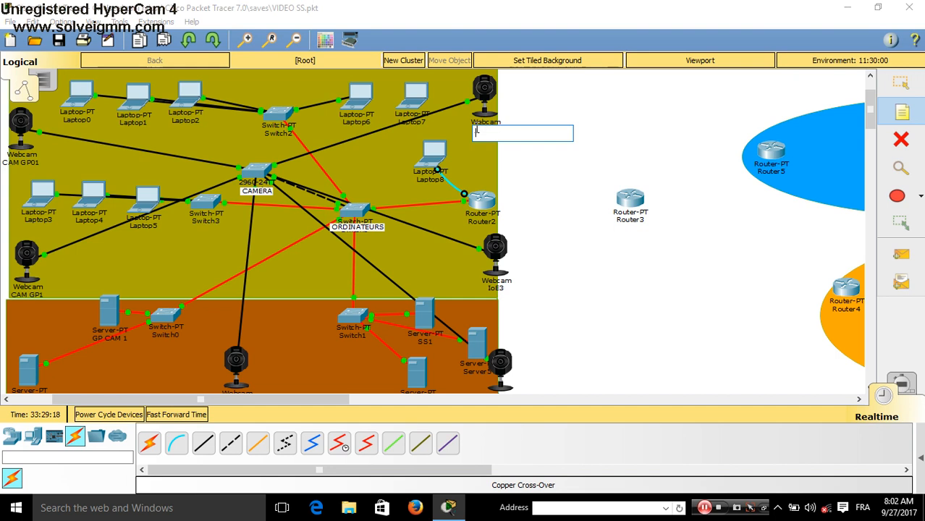
pyautogui.write('SS1')
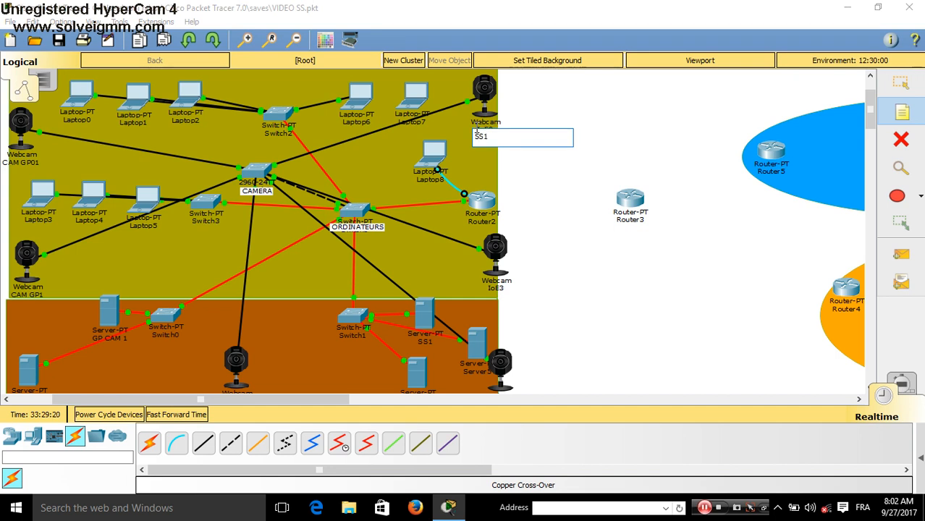
pyautogui.write(' CH1')
pyautogui.click(497, 291)
pyautogui.write('SS')
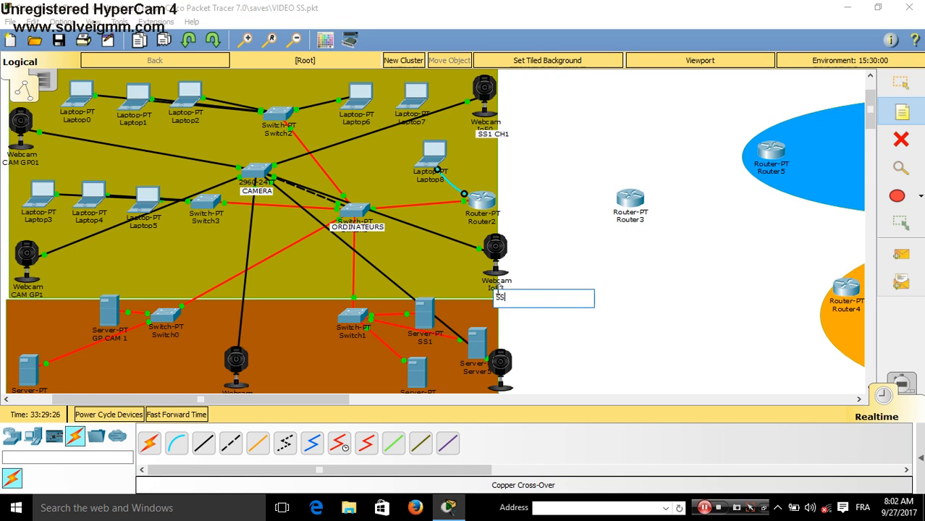
pyautogui.write('1 CH2')
pyautogui.click(901, 83)
pyautogui.moveTo(502, 137); pyautogui.dragTo(496, 133)
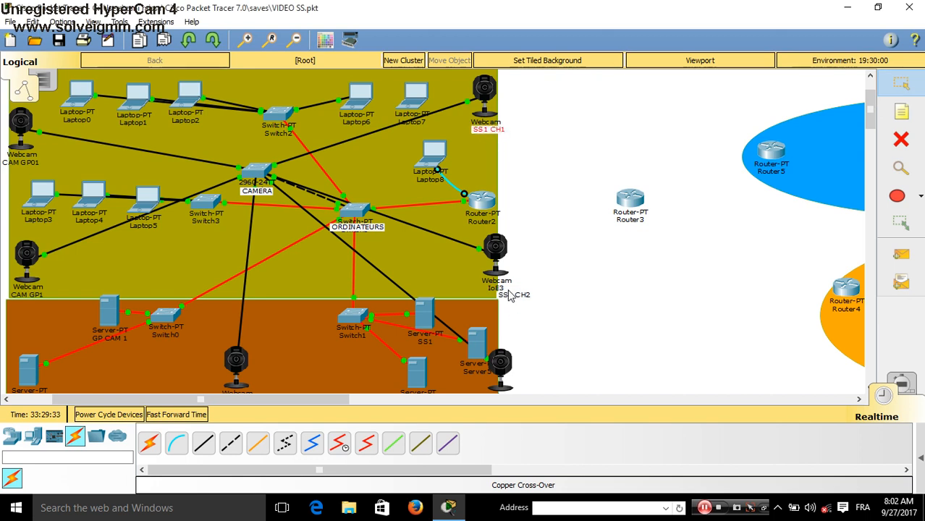
pyautogui.moveTo(512, 299); pyautogui.dragTo(496, 294)
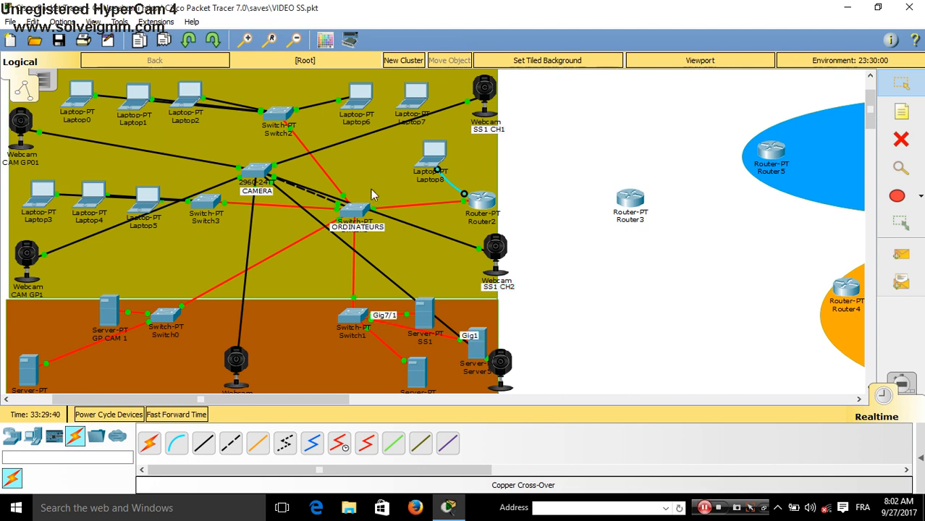
# Point webcam IoE0 to remote server 192.168.0.27 and review its interface settings.
pyautogui.click(484, 91)
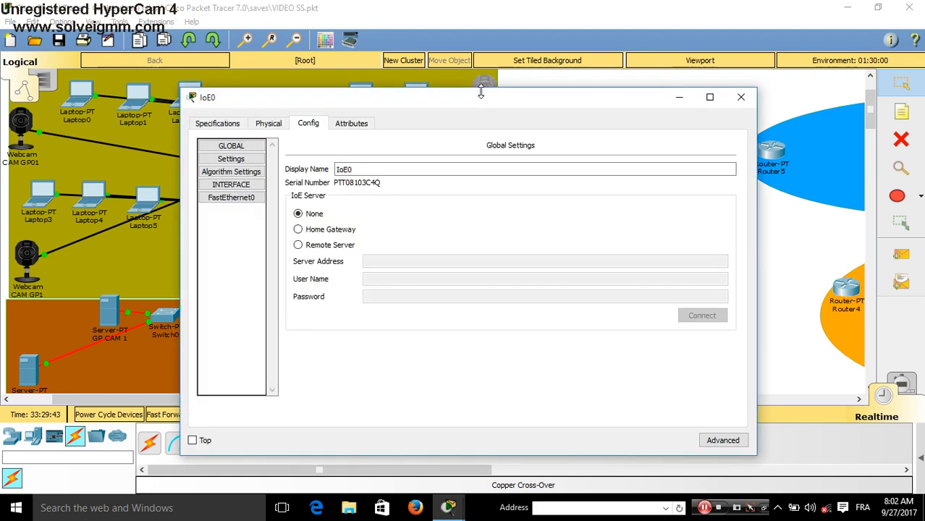
pyautogui.click(299, 246)
pyautogui.click(397, 261)
pyautogui.write('192.168.0.25')
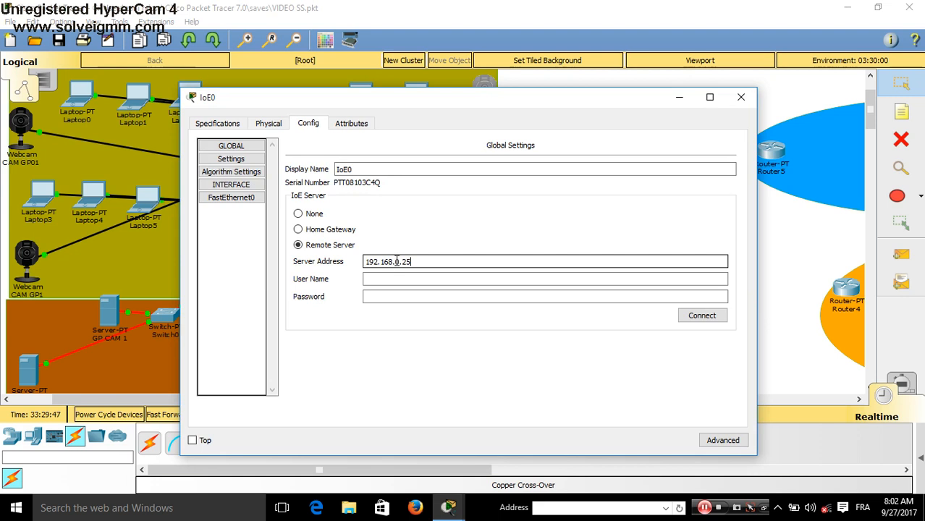
pyautogui.press('BackSpace')
pyautogui.write('7')
pyautogui.click(428, 278)
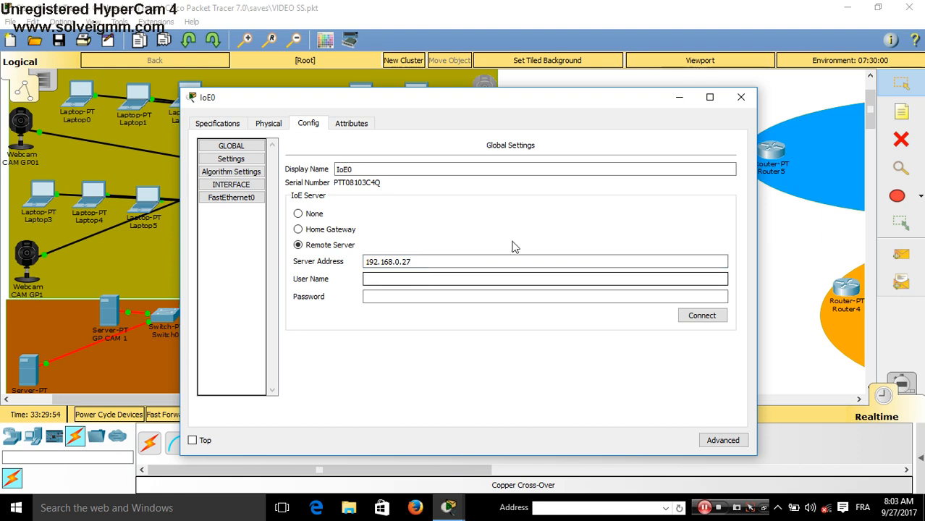
pyautogui.click(740, 96)
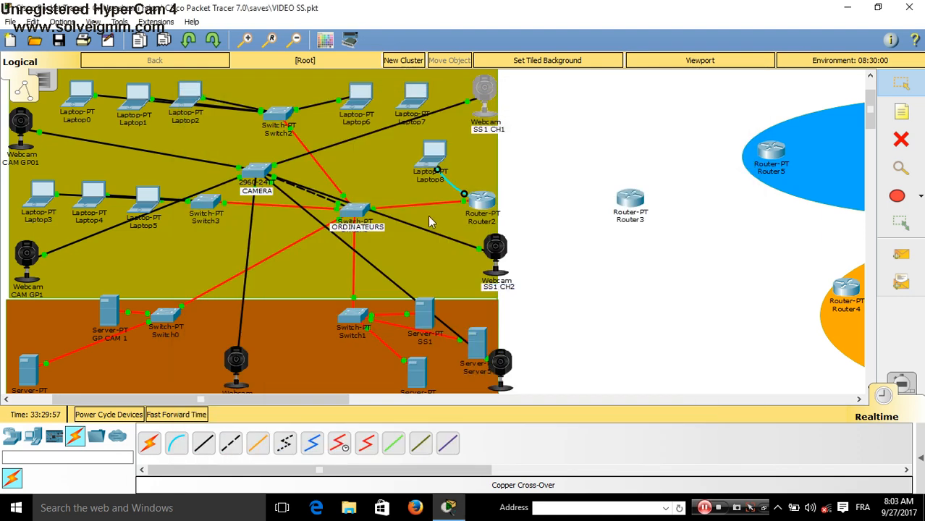
pyautogui.click(483, 96)
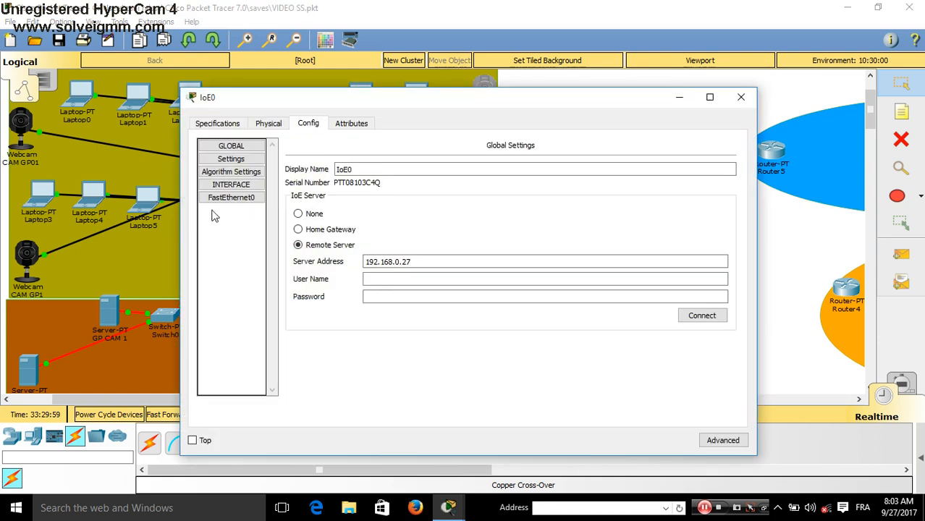
pyautogui.click(225, 203)
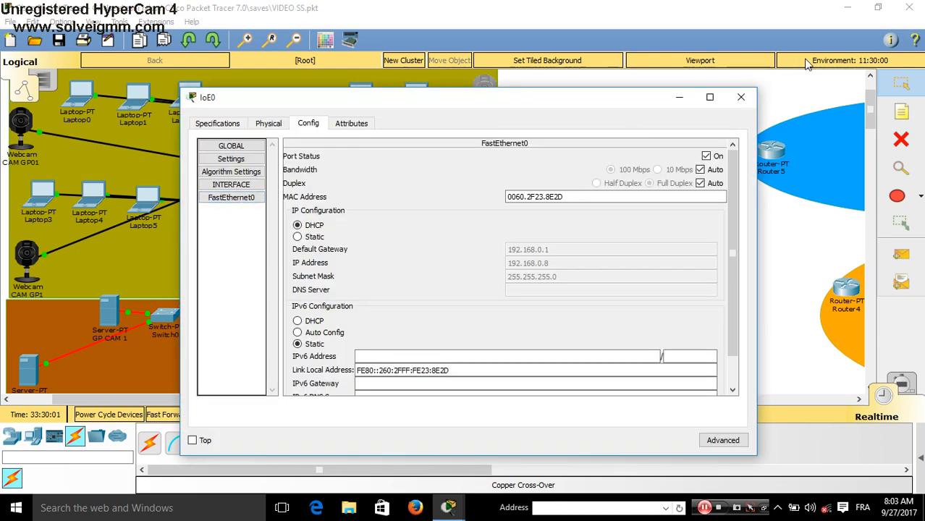
pyautogui.click(744, 99)
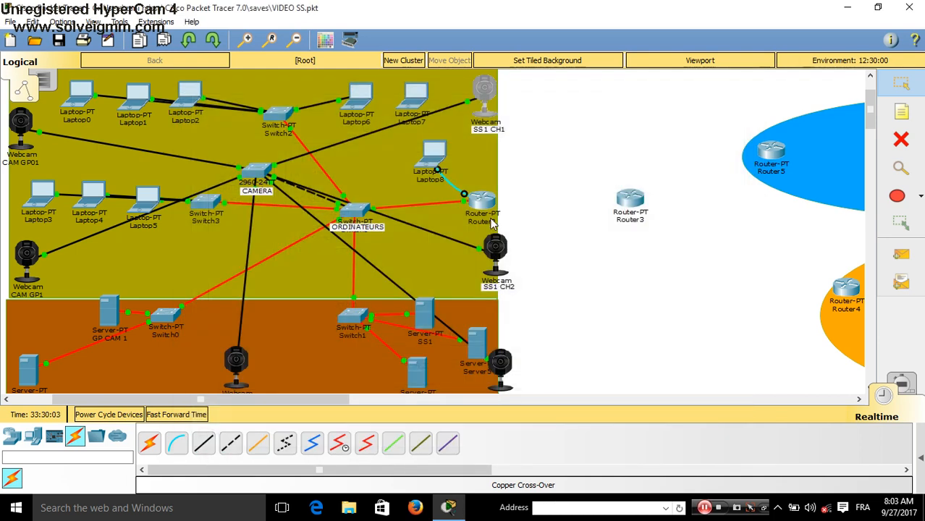
# Point webcam IoE3 to remote server 192.168.0.27 by pasting the address.
pyautogui.click(495, 250)
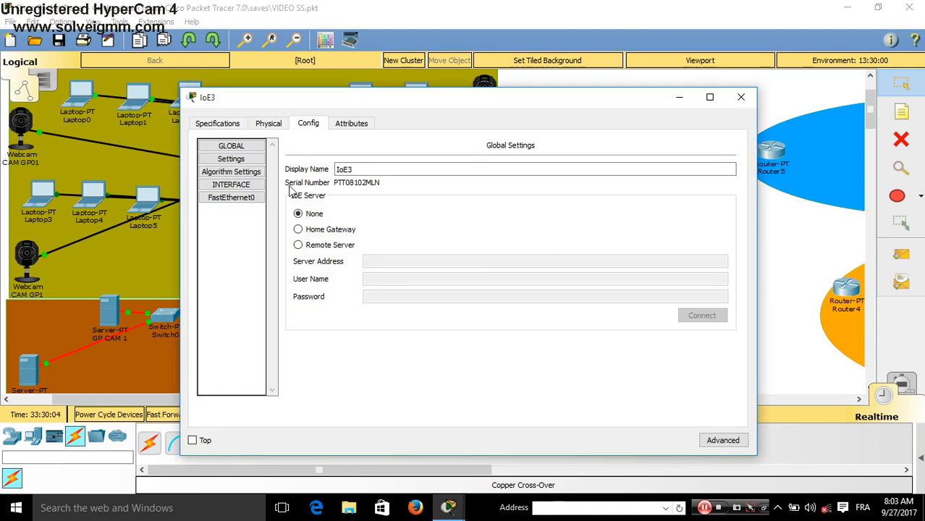
pyautogui.click(307, 246)
pyautogui.click(377, 259)
pyautogui.write('192.168.0.25')
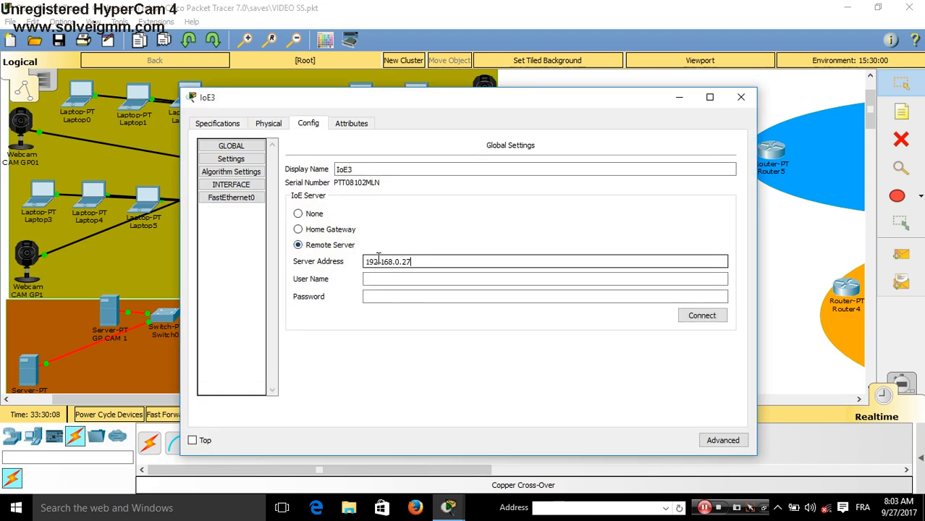
pyautogui.click(738, 98)
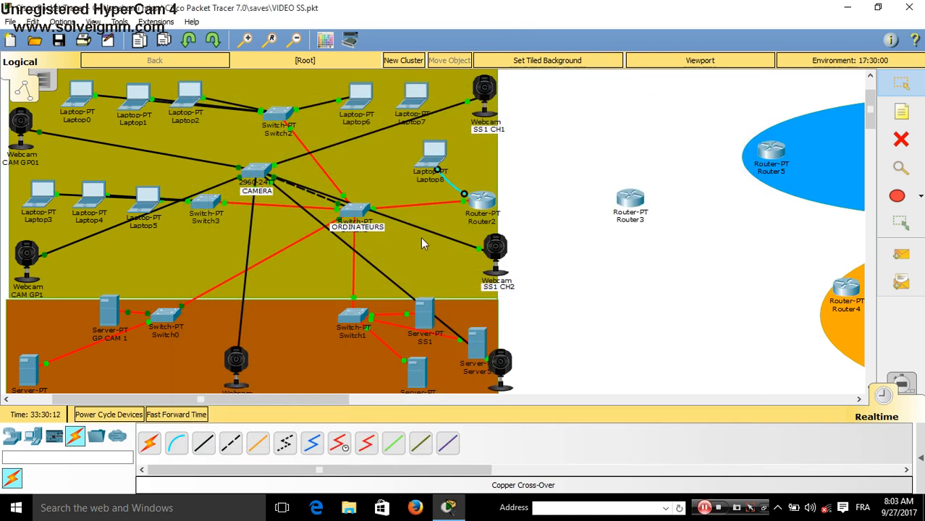
pyautogui.click(422, 313)
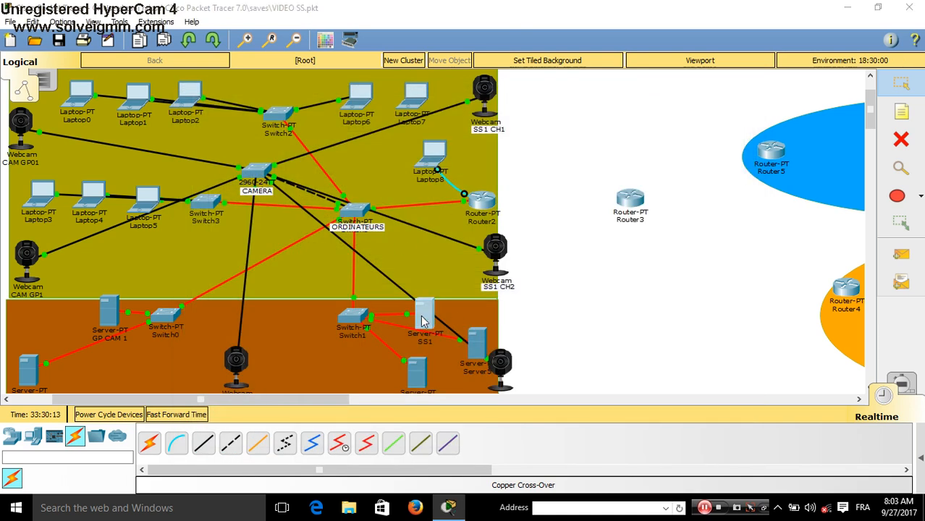
# Confirm SS1's IoE Registration Server is On, then bring up Laptop5's Desktop applications.
pyautogui.click(224, 289)
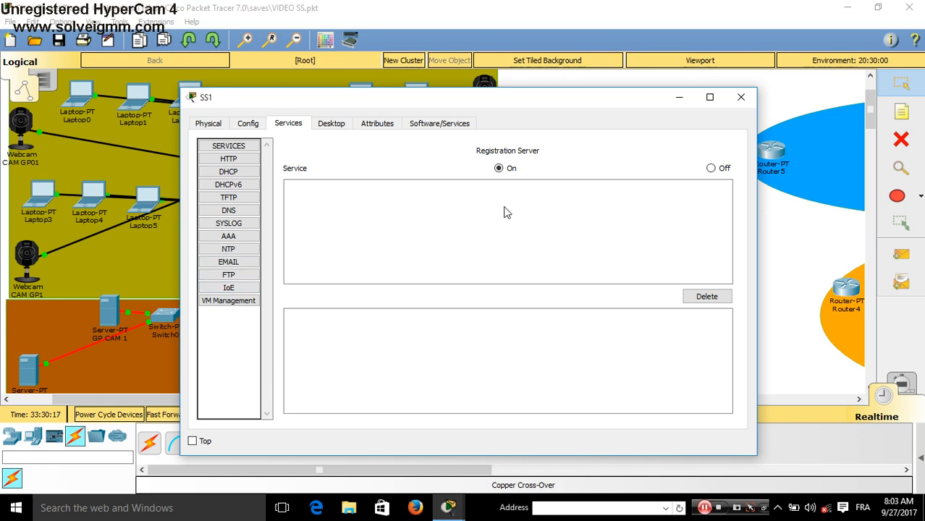
pyautogui.click(741, 97)
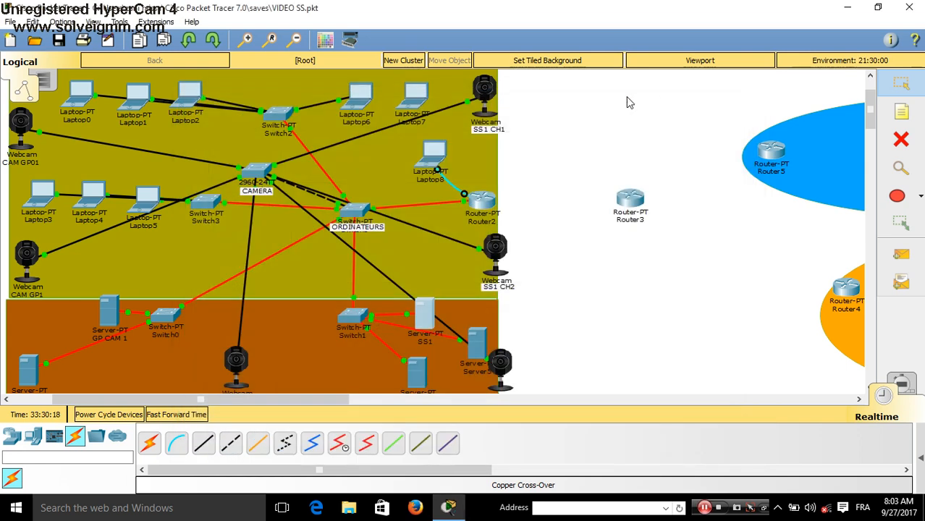
pyautogui.click(150, 200)
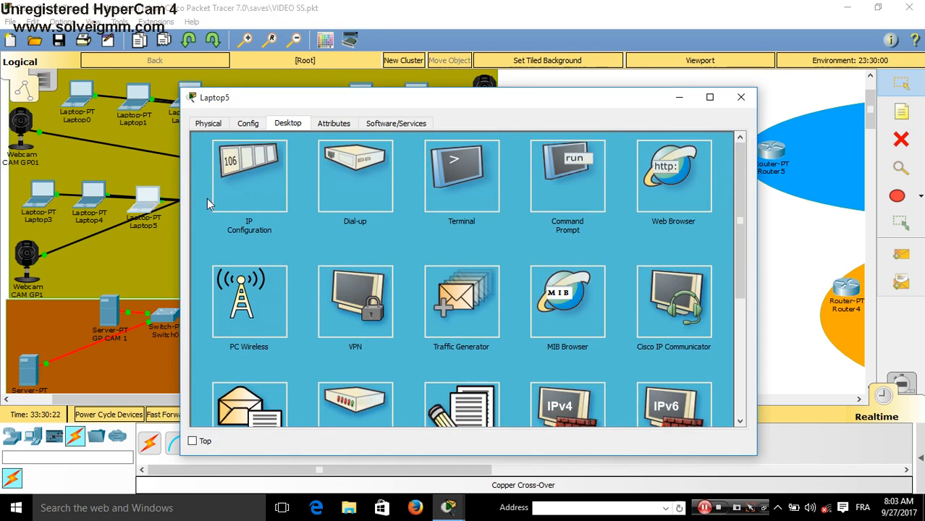
# Load 192.168.0.27 in Laptop5's web browser.
pyautogui.click(681, 168)
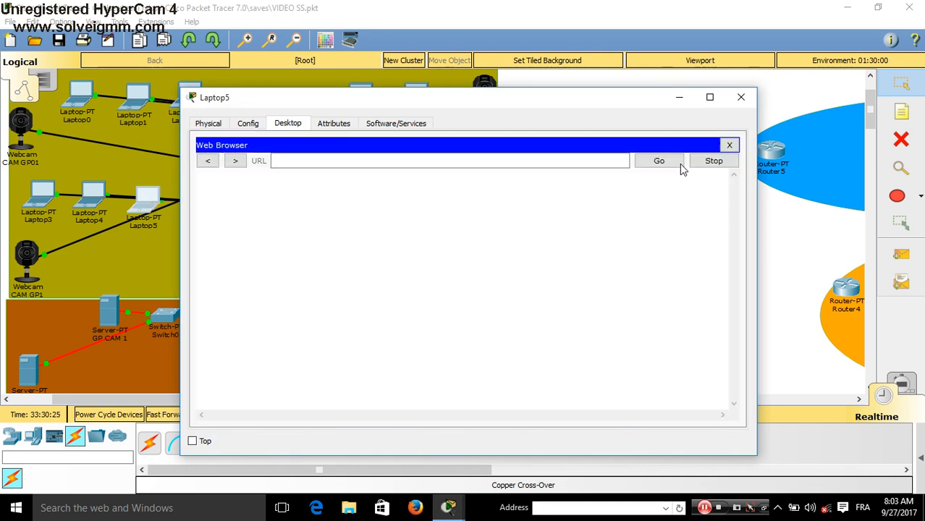
pyautogui.click(540, 162)
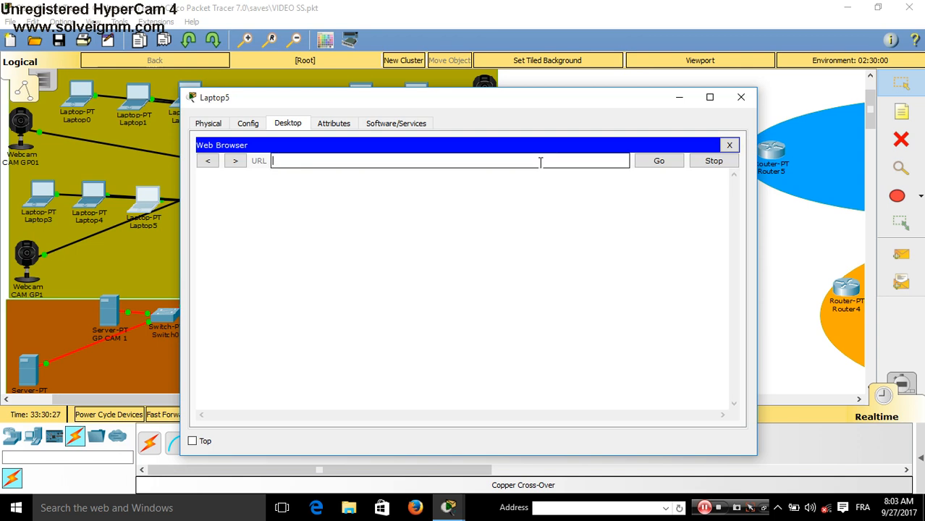
pyautogui.write('192.168.0.25')
pyautogui.press('BackSpace')
pyautogui.write('7')
pyautogui.press('Return')
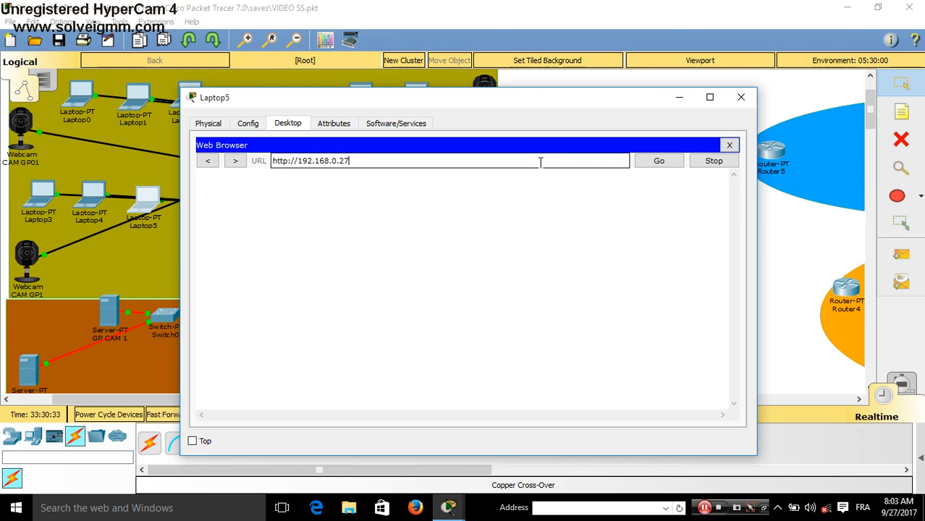
# Sign up for a new account with a username and password, then close Laptop5.
pyautogui.click(331, 301)
pyautogui.click(441, 210)
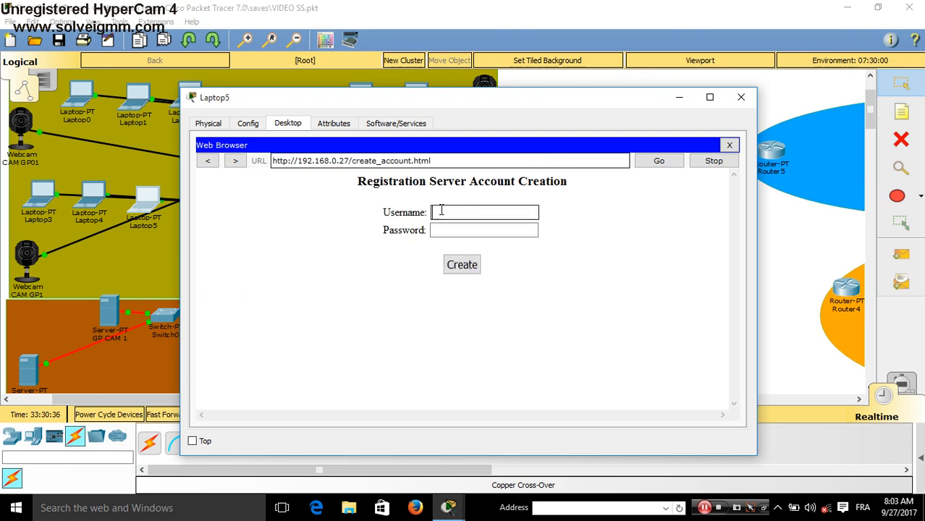
pyautogui.write('CARS UEA 1')
pyautogui.press('Tab')
pyautogui.write('3')
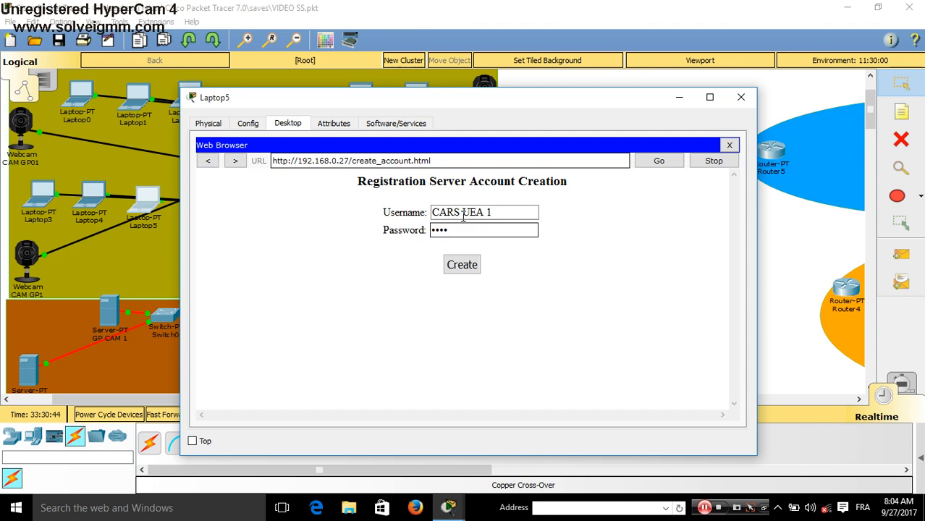
pyautogui.click(469, 264)
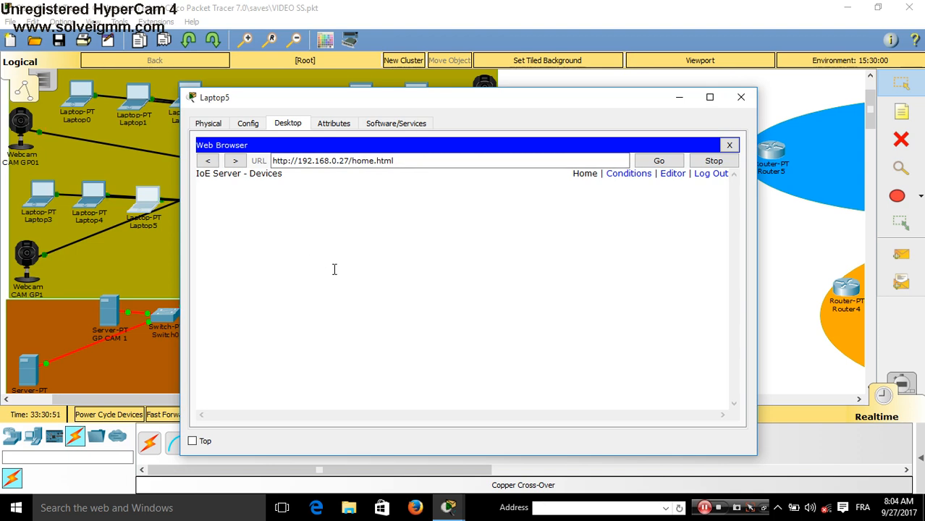
pyautogui.click(740, 97)
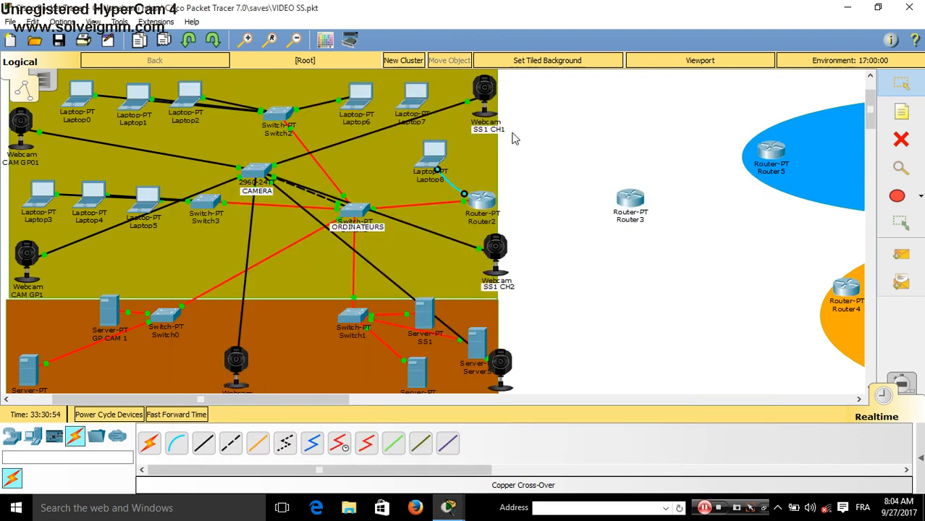
# Enter the account user name and password on webcam SS1 CH1 and connect it.
pyautogui.click(484, 98)
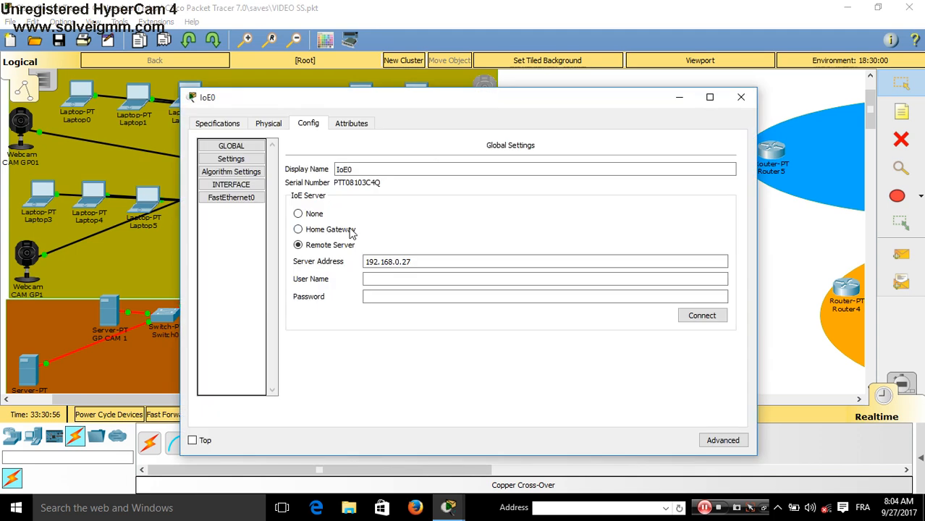
pyautogui.click(387, 280)
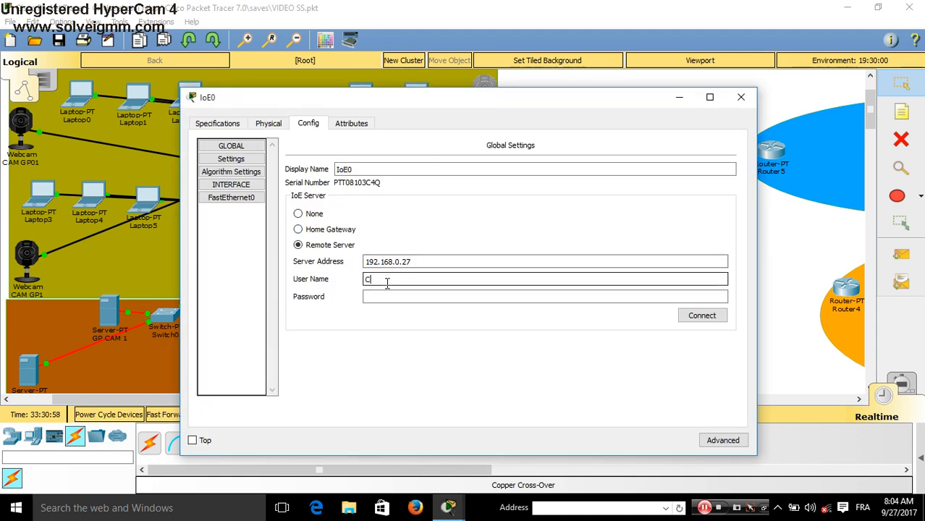
pyautogui.write('CARS UEA')
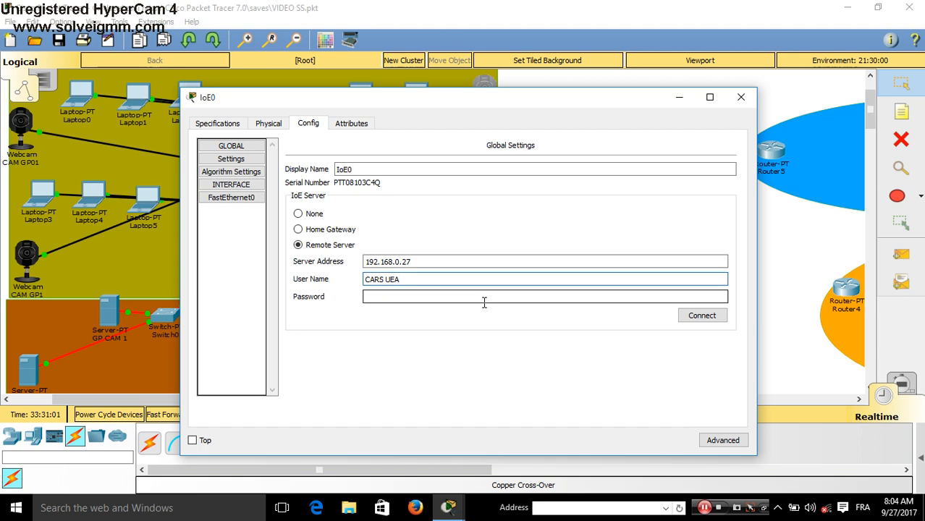
pyautogui.write(' 1')
pyautogui.click(484, 302)
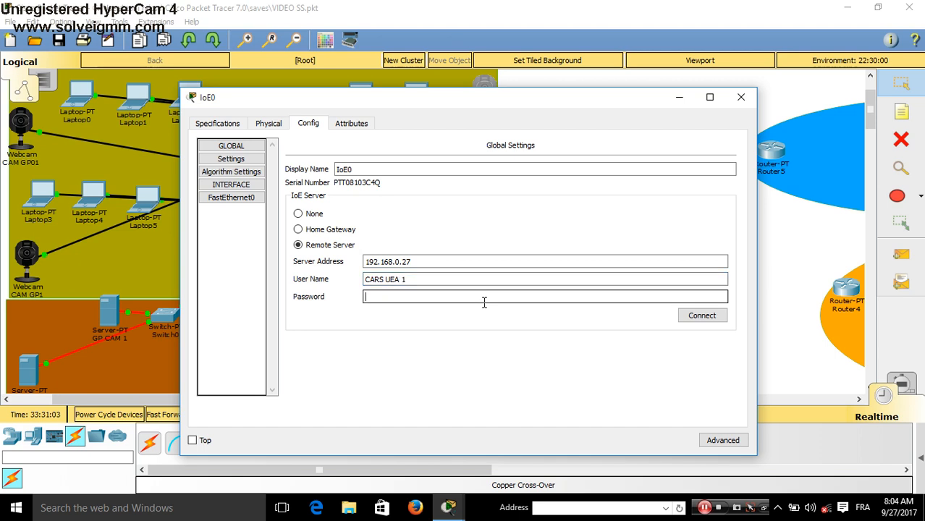
pyautogui.write('0002')
pyautogui.click(712, 316)
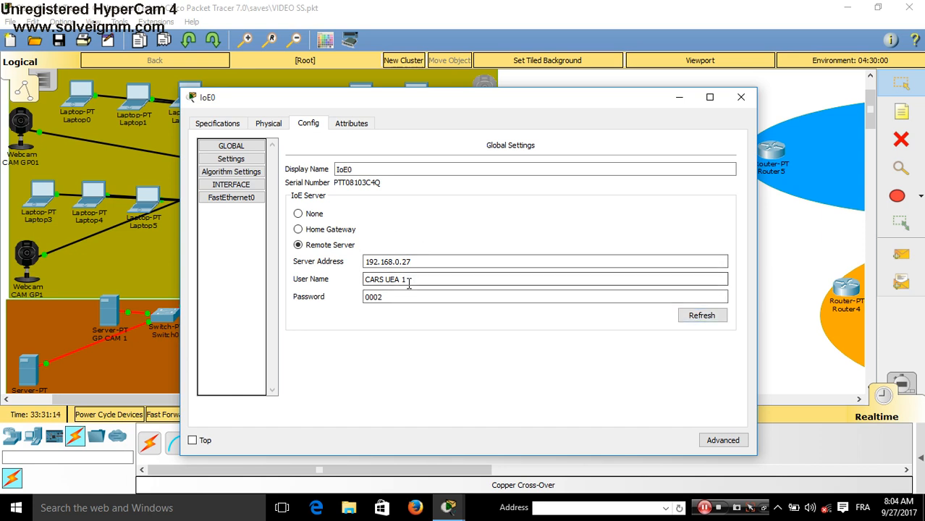
pyautogui.click(702, 315)
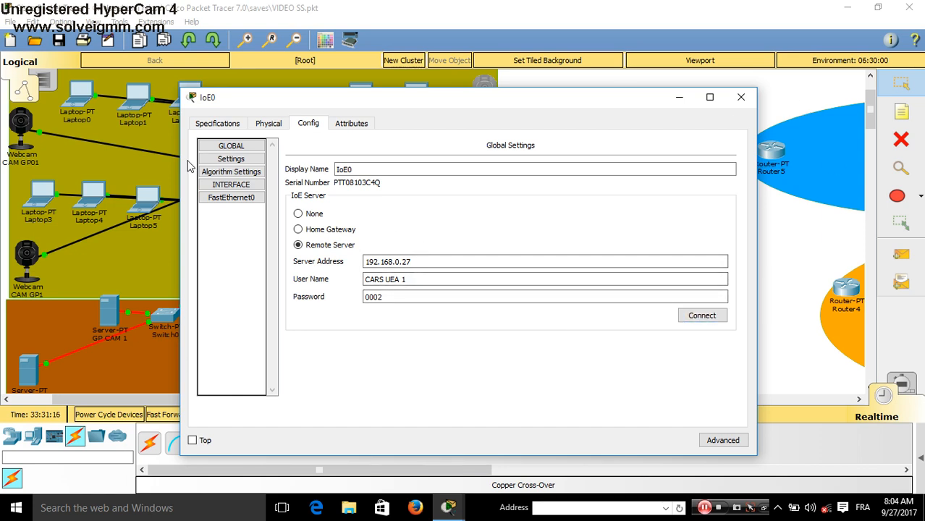
# Check IoE0 in Laptop5's IoE device list, toggling it on and off.
pyautogui.click(137, 199)
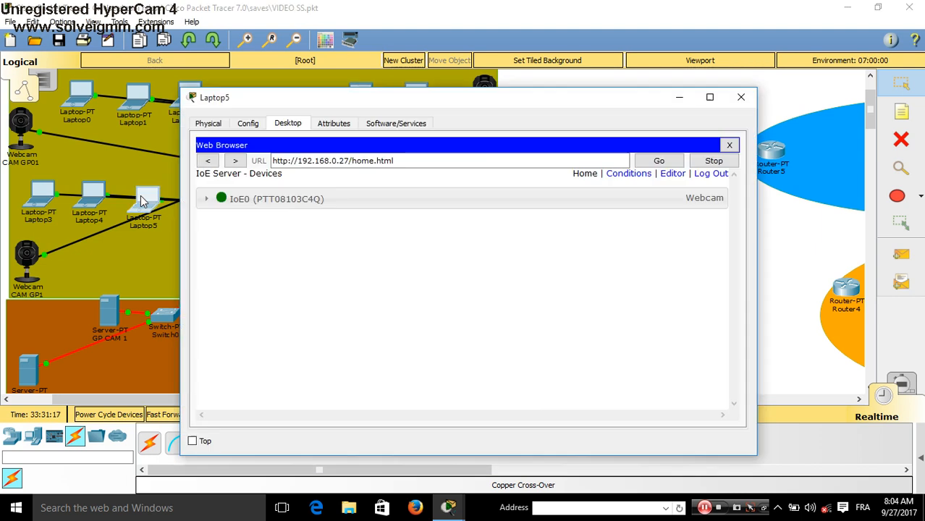
pyautogui.click(337, 199)
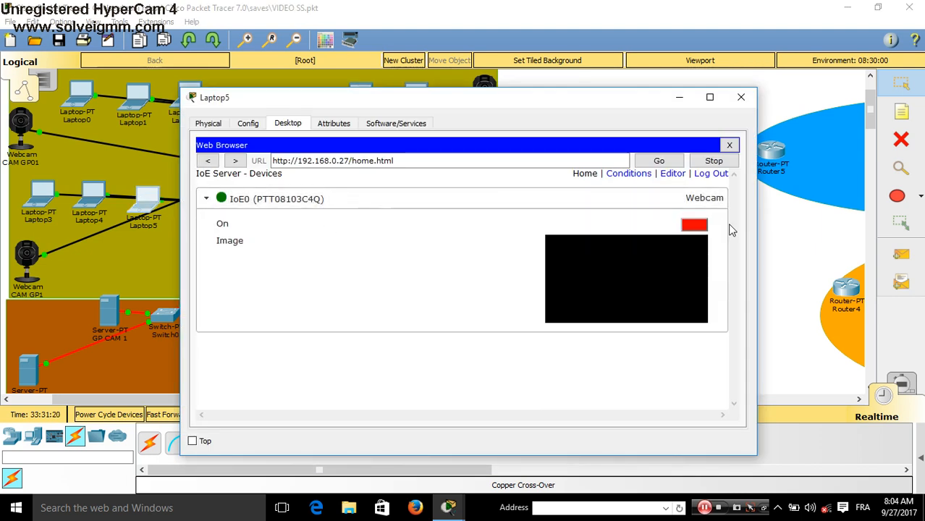
pyautogui.click(697, 226)
pyautogui.click(699, 228)
pyautogui.click(741, 97)
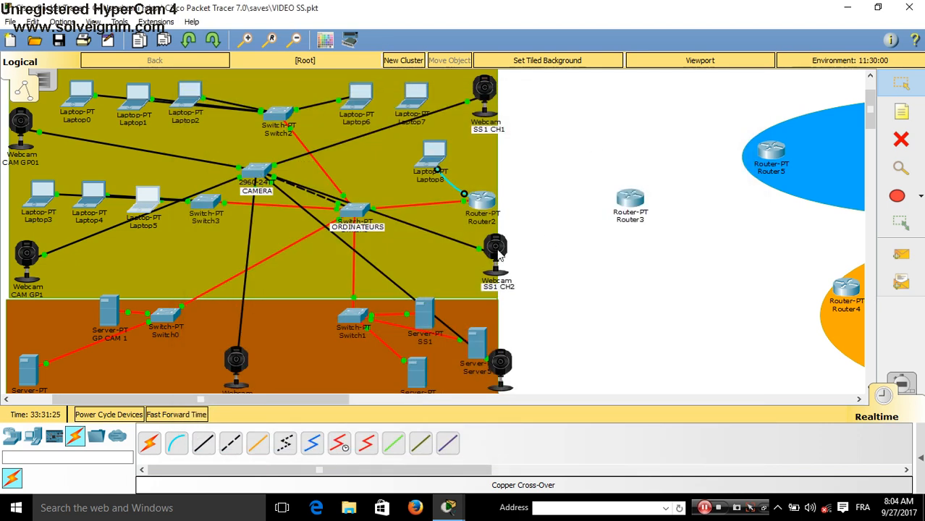
# Connect webcam SS1 CH2 to 192.168.0.27 with the account user name and password.
pyautogui.click(497, 249)
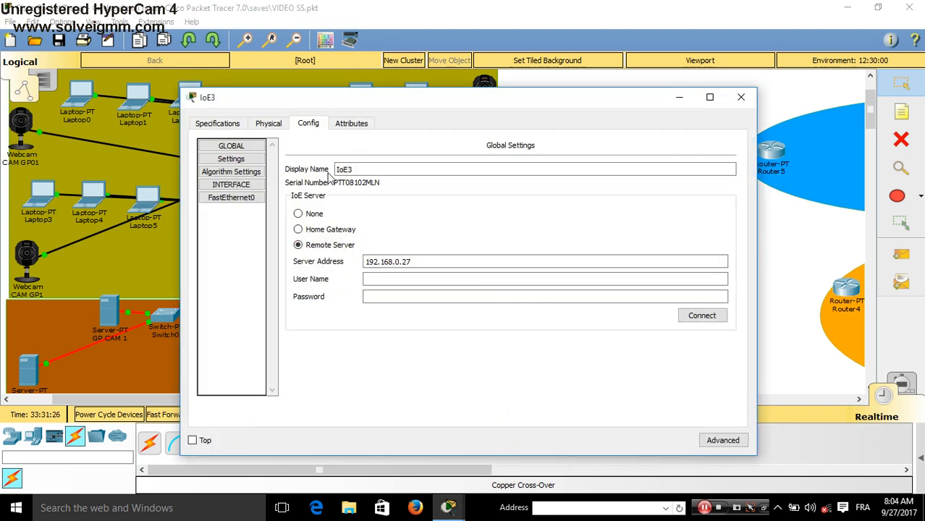
pyautogui.click(397, 276)
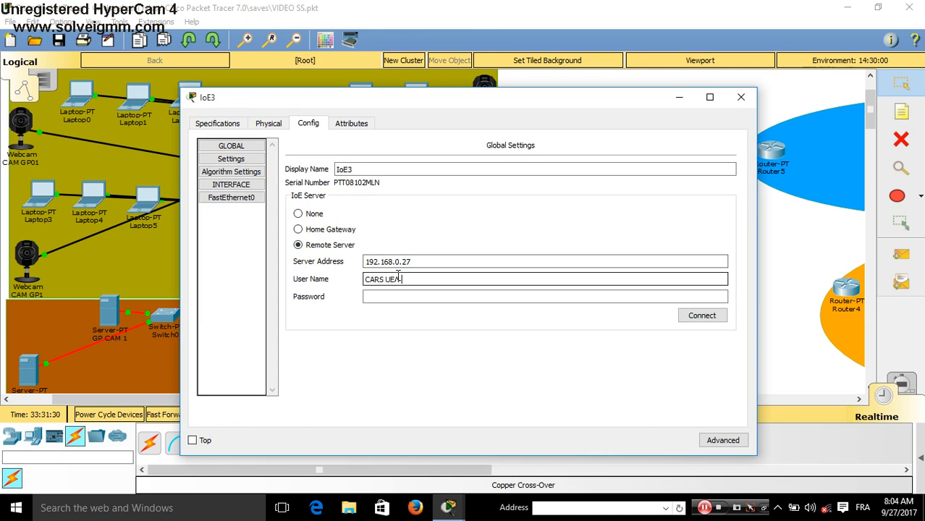
pyautogui.press('Tab')
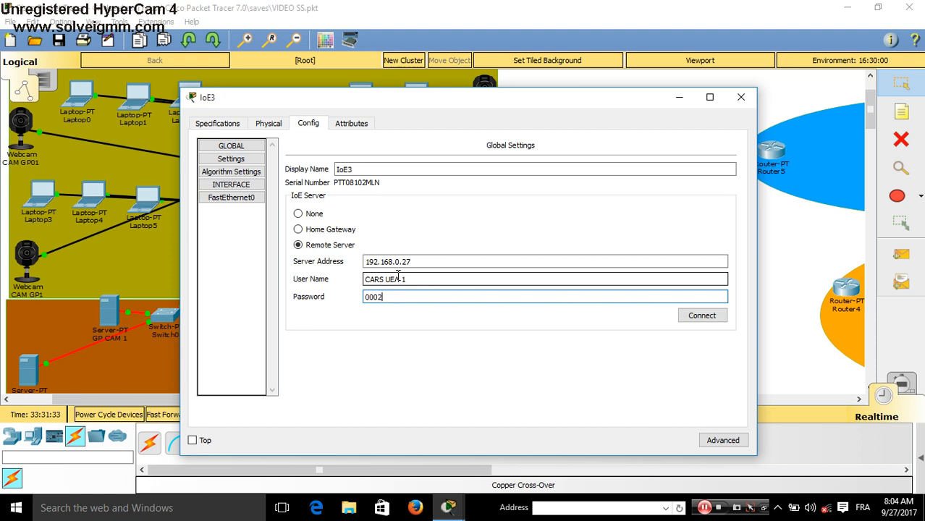
pyautogui.click(707, 318)
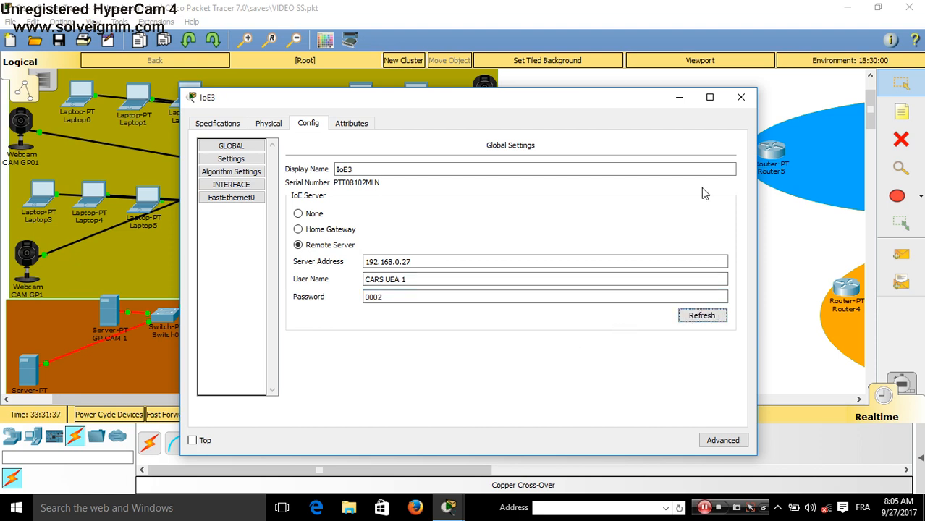
pyautogui.click(740, 96)
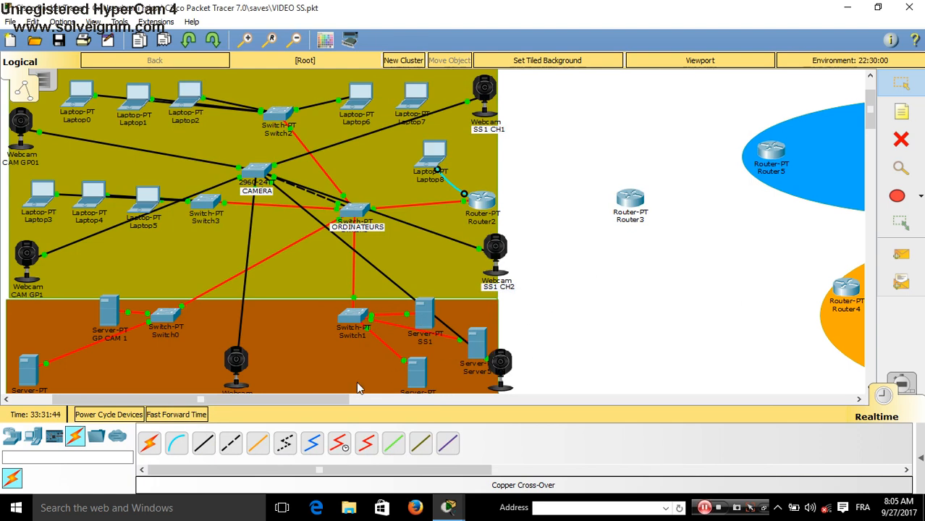
# Nudge Server4 up and left on the canvas and rename it SS2.
pyautogui.moveTo(426, 368); pyautogui.dragTo(397, 359)
pyautogui.click(397, 385)
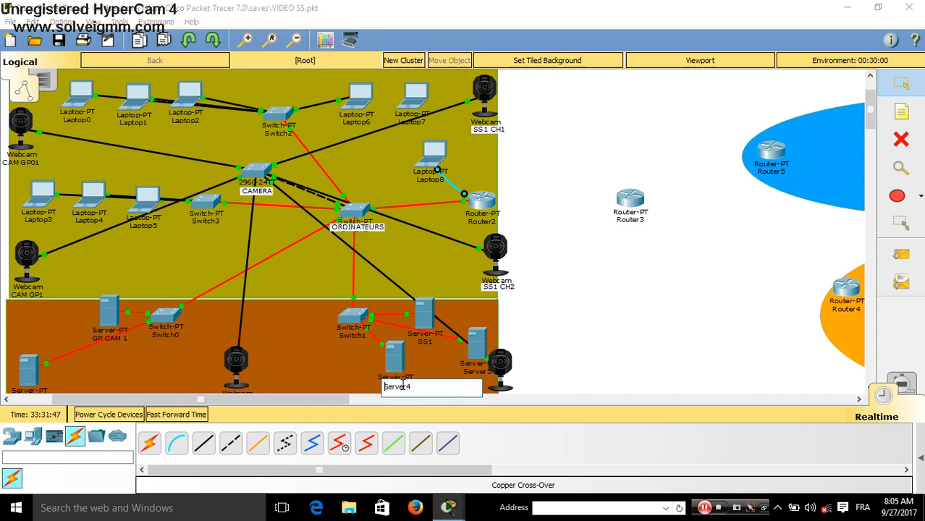
pyautogui.doubleClick(404, 385)
pyautogui.write('SS2')
pyautogui.click(664, 267)
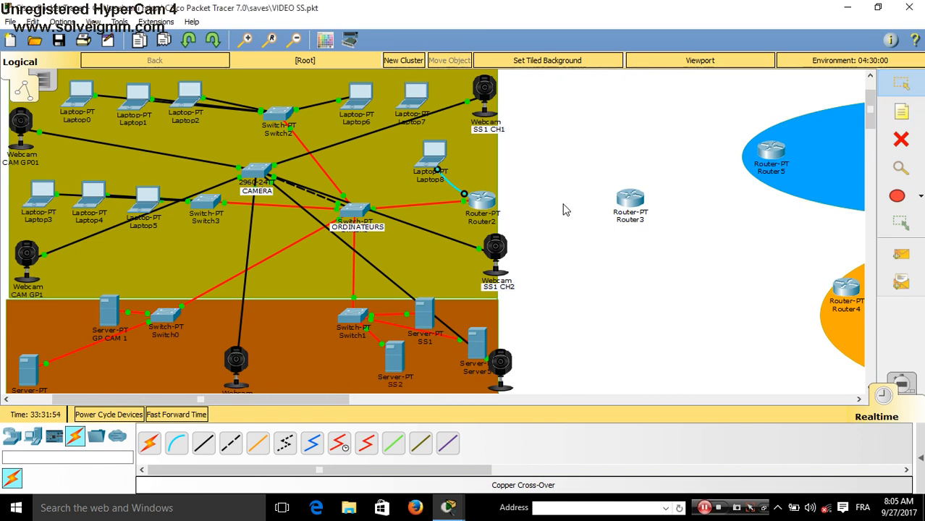
# Run ipconfig on SS2 to read its address, 192.168.0.28.
pyautogui.click(395, 358)
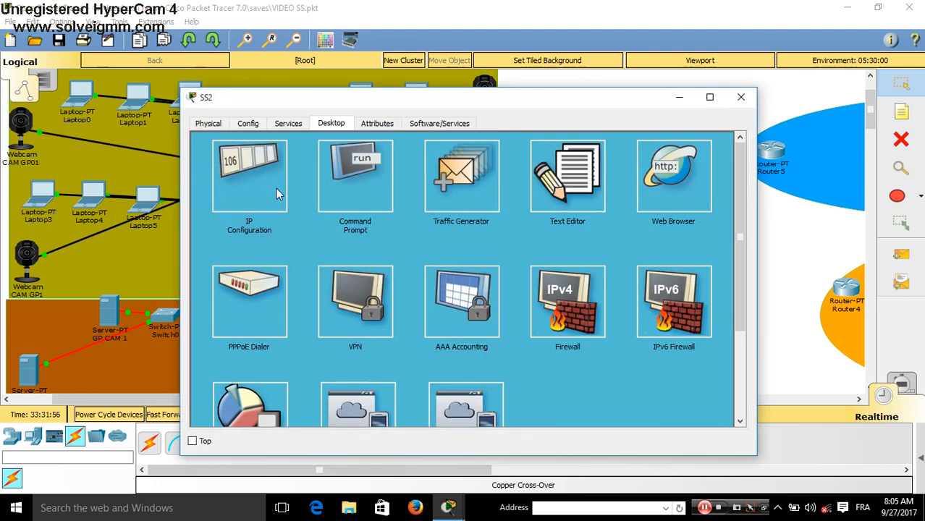
pyautogui.click(333, 182)
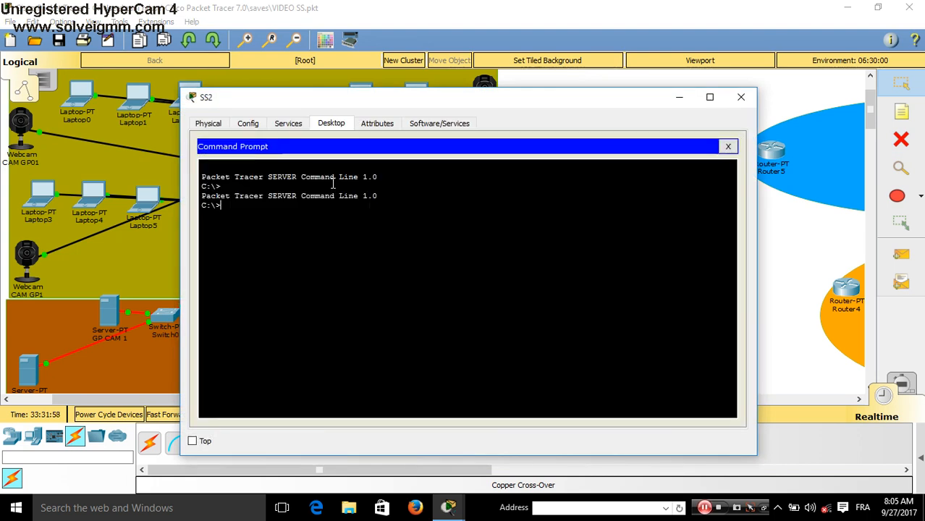
pyautogui.write('IPCONFIG')
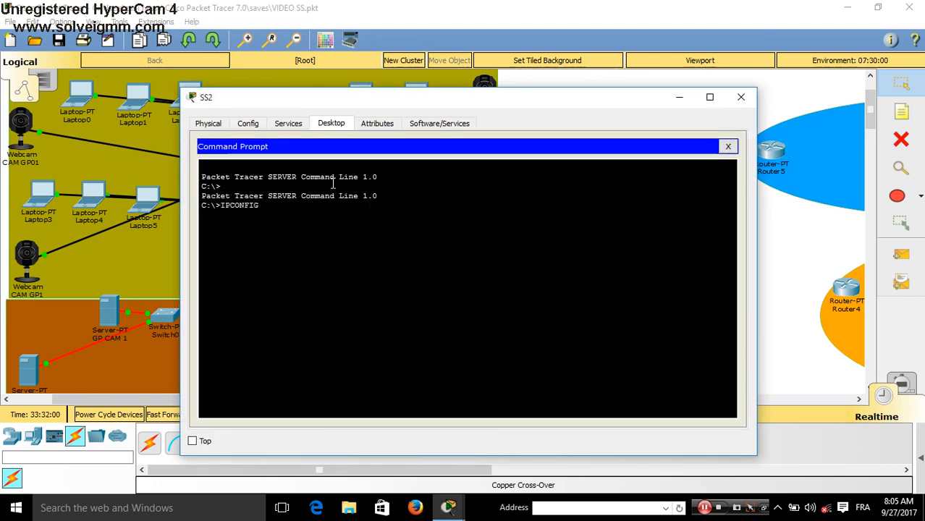
pyautogui.press('Return')
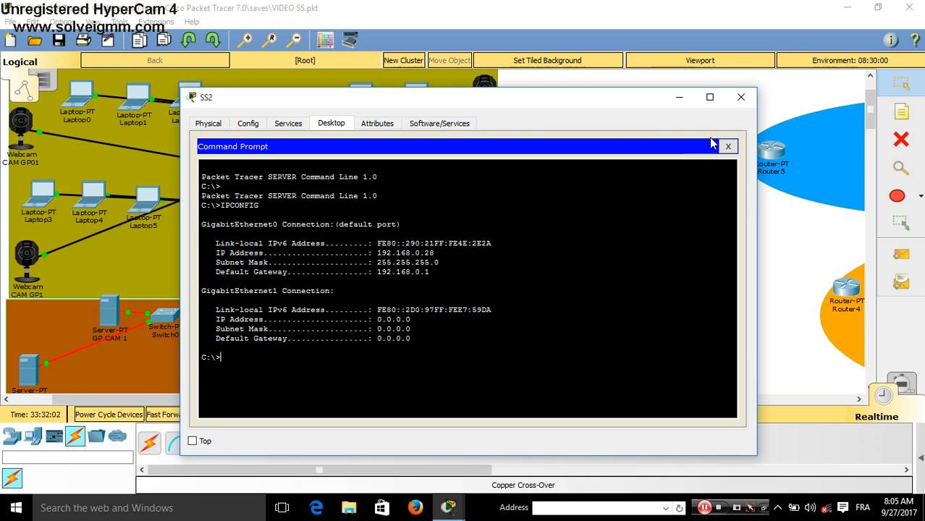
pyautogui.click(741, 97)
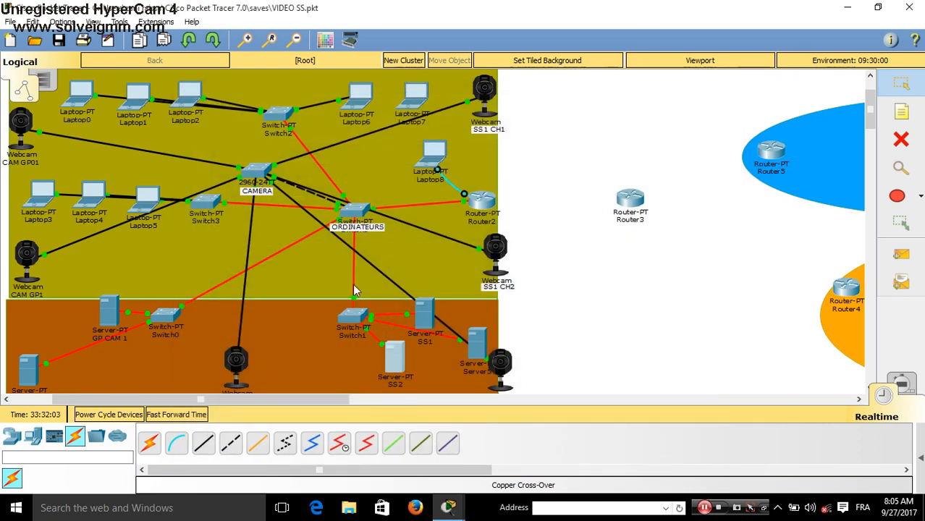
# Switch SS2's IoE Registration Server service to On and close its window.
pyautogui.click(397, 362)
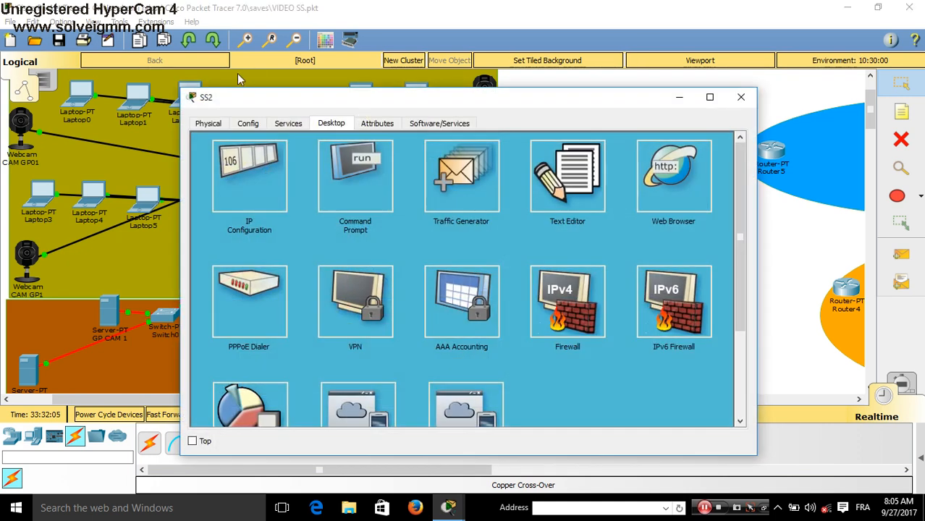
pyautogui.click(287, 124)
pyautogui.click(218, 288)
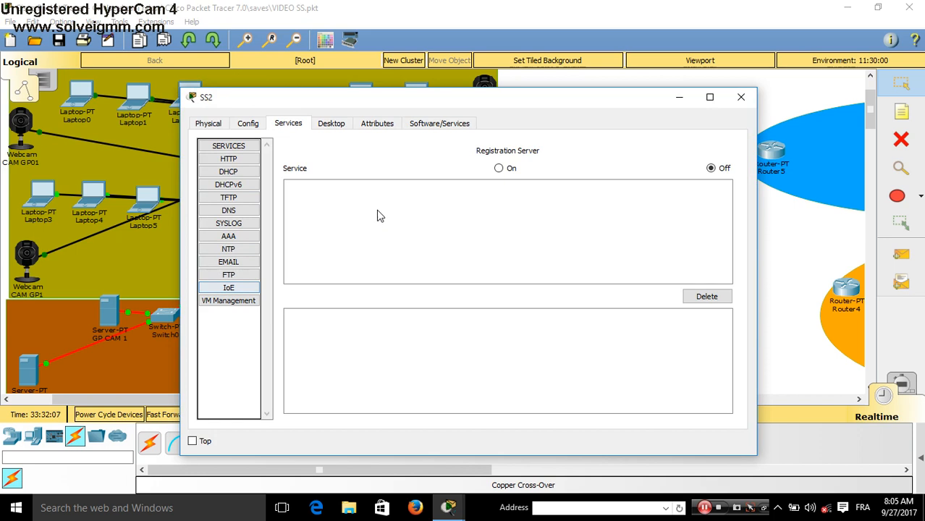
pyautogui.click(498, 167)
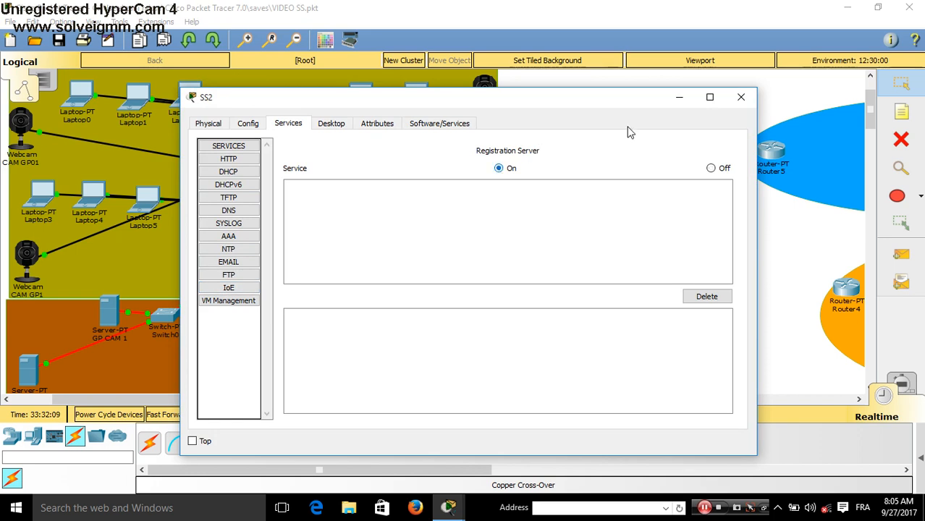
pyautogui.click(743, 100)
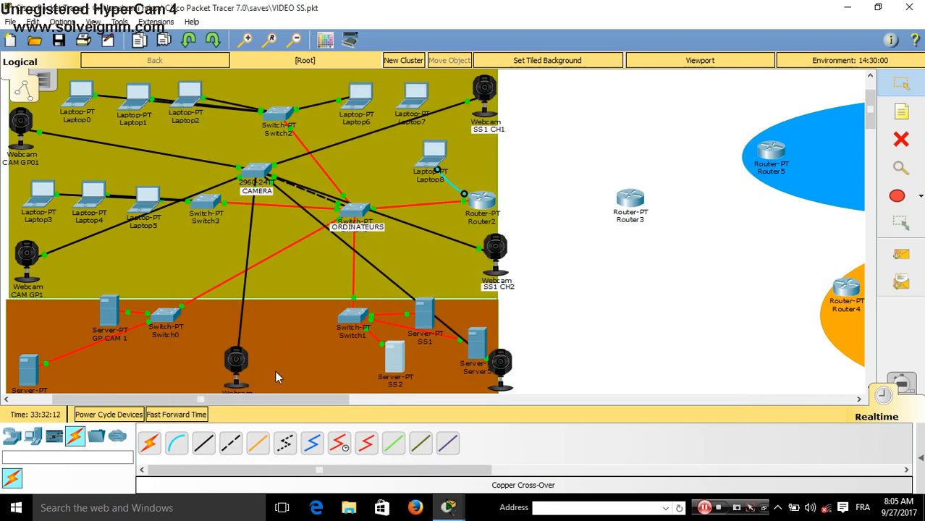
# Set webcam IoE4 to use remote IoE server 192.168.0.28.
pyautogui.click(235, 361)
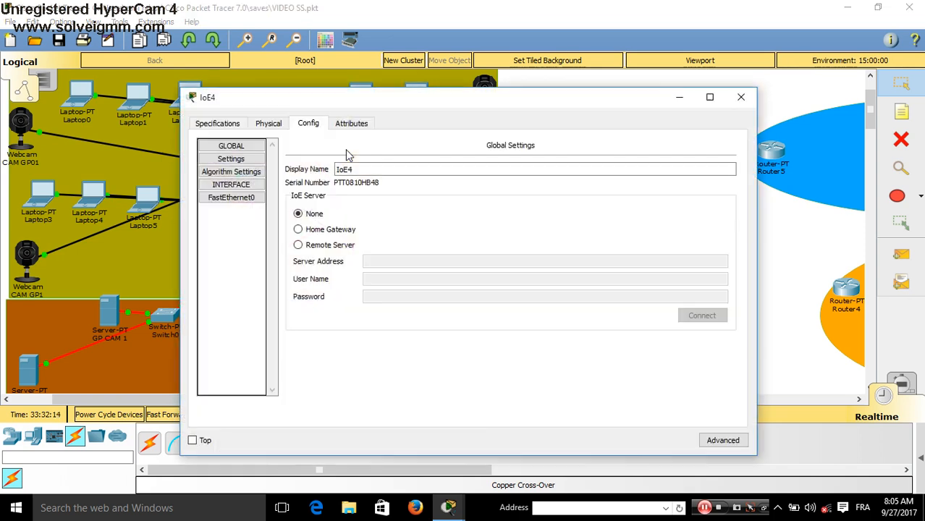
pyautogui.click(309, 248)
pyautogui.click(397, 261)
pyautogui.write('192.168.0.25')
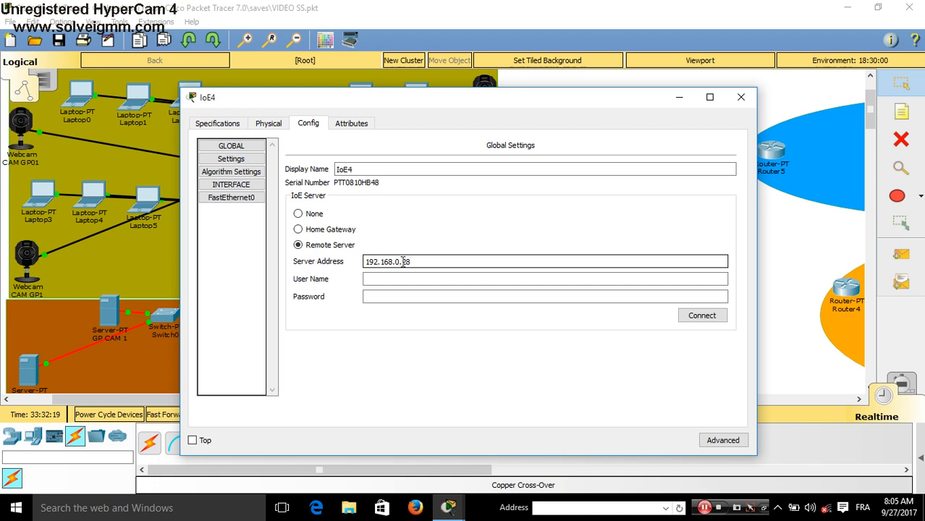
pyautogui.click(246, 197)
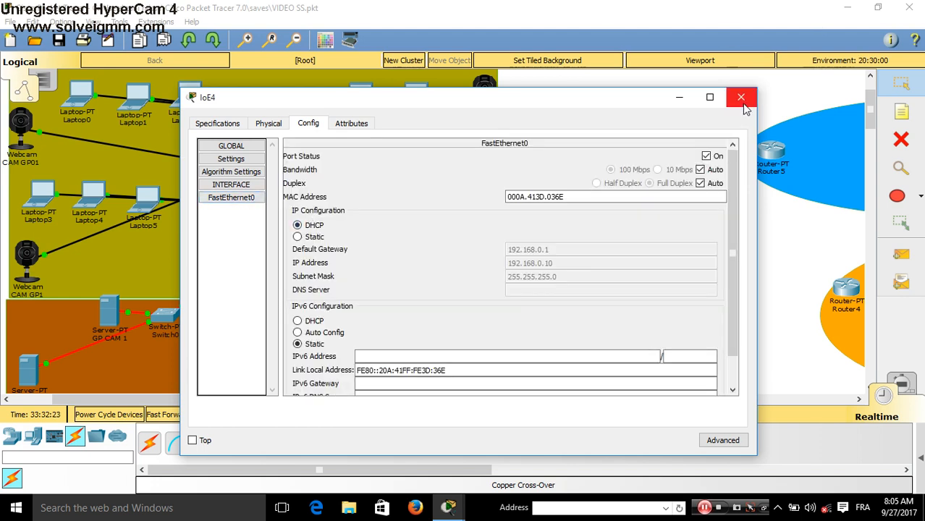
pyautogui.click(741, 100)
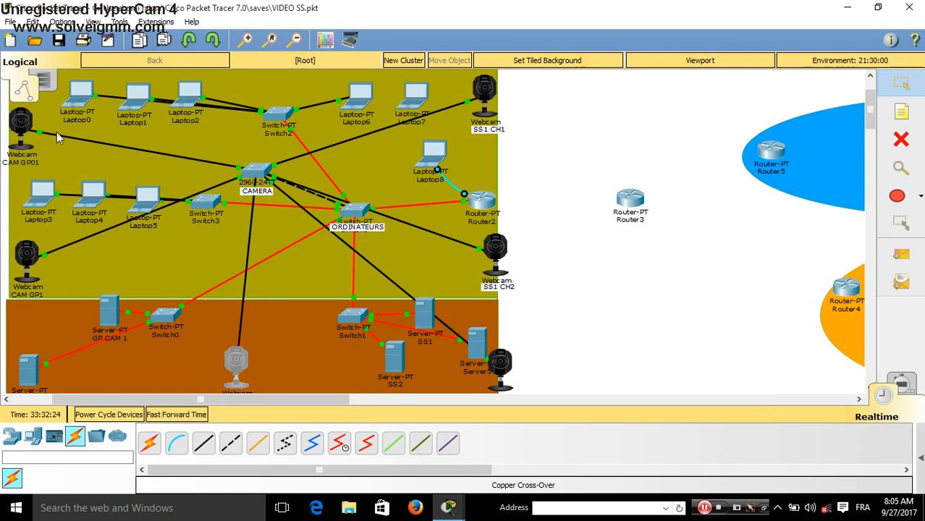
# Set webcam IoE5 to remote server 192.168.0.28 and shift the brown background zone right.
pyautogui.click(499, 366)
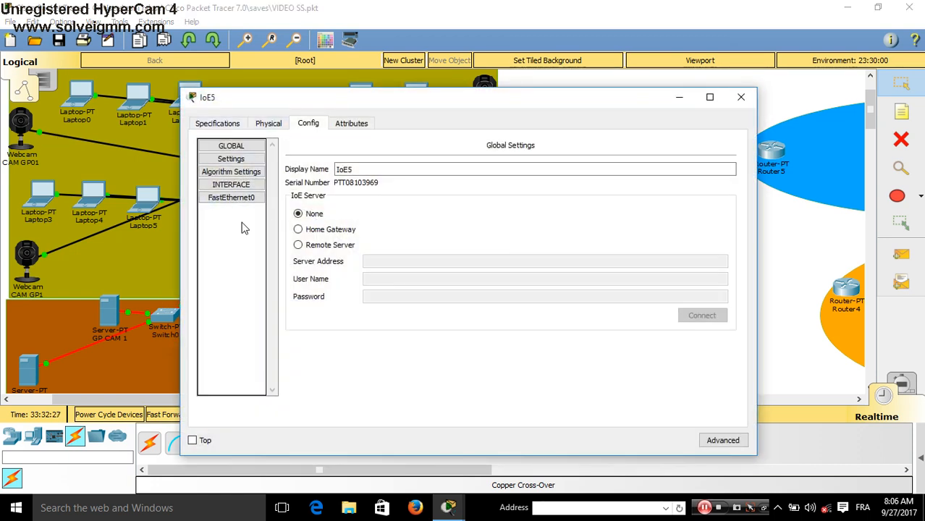
pyautogui.click(298, 245)
pyautogui.click(410, 263)
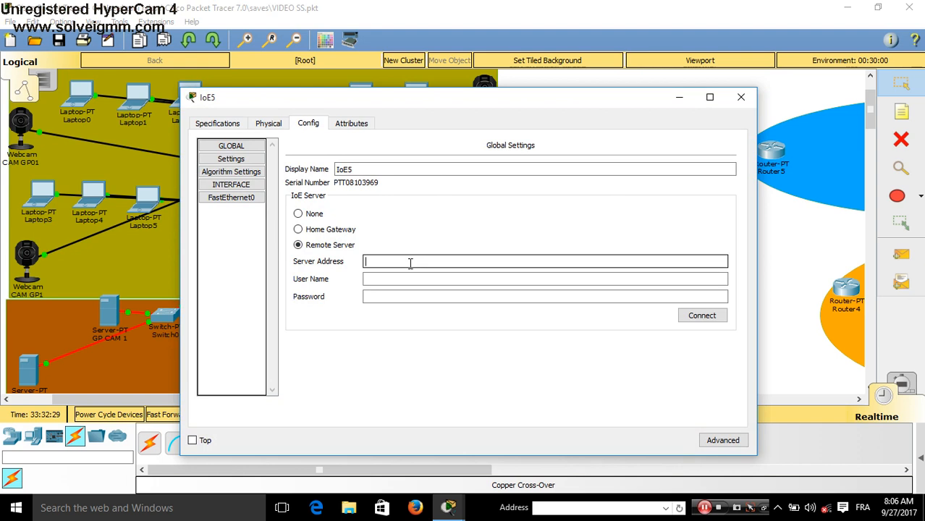
pyautogui.write('192.168.0.25')
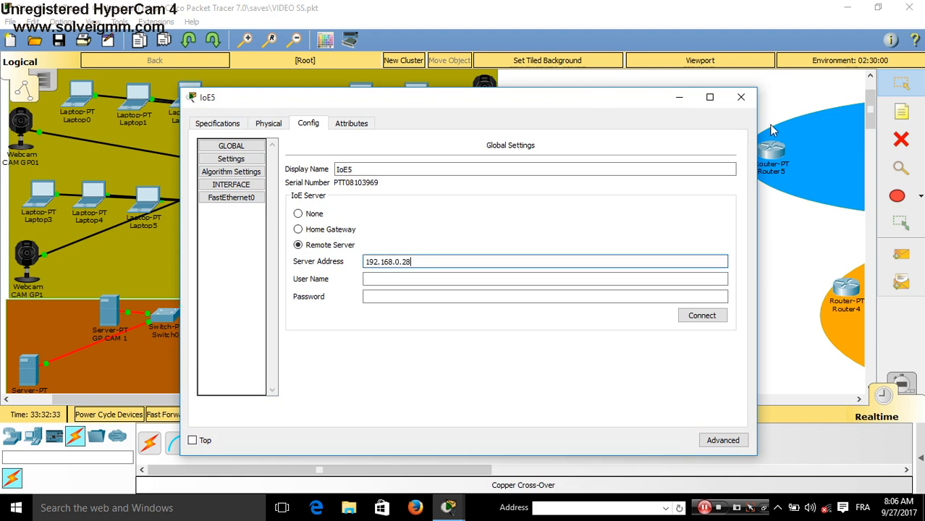
pyautogui.click(740, 97)
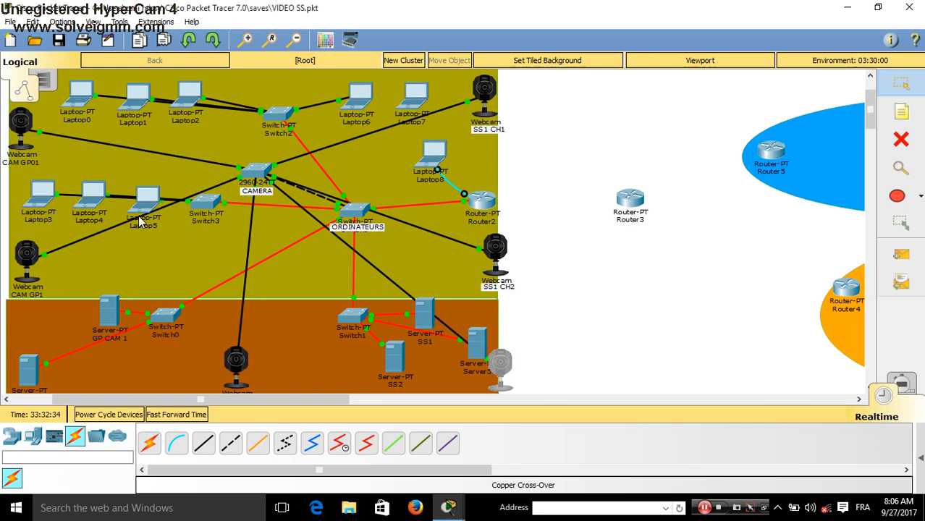
pyautogui.moveTo(261, 321); pyautogui.dragTo(924, 321)
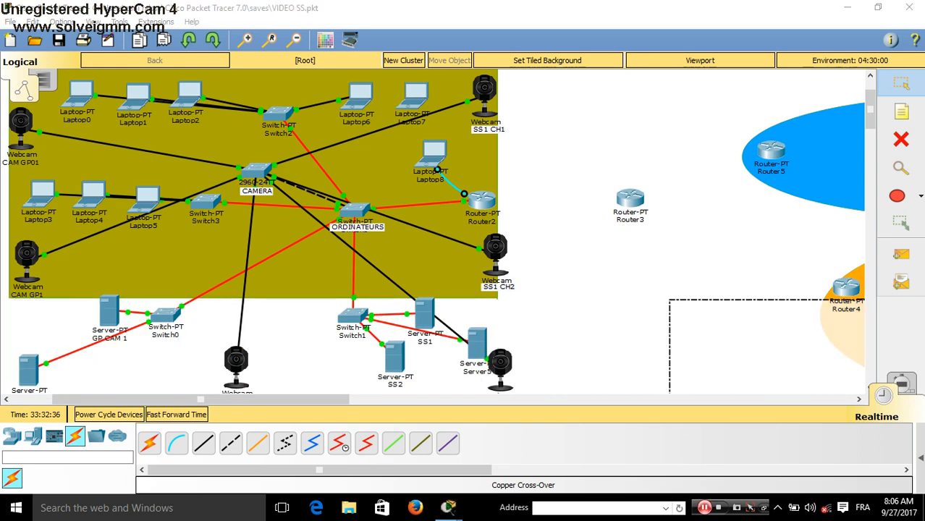
pyautogui.press('super')
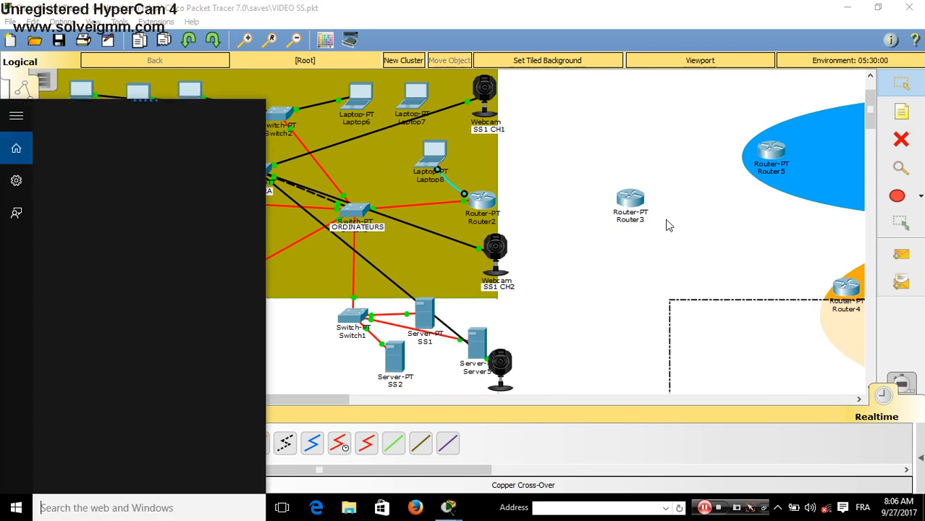
# Move the brown zone back to the lower left and load 192.168.0.28 in Laptop5's web browser.
pyautogui.click(669, 225)
pyautogui.moveTo(720, 320); pyautogui.dragTo(61, 324)
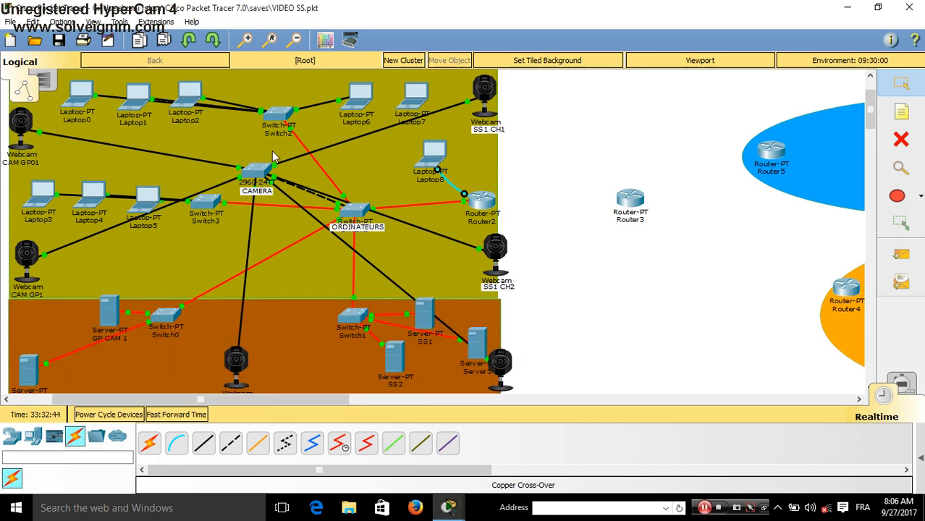
pyautogui.click(150, 198)
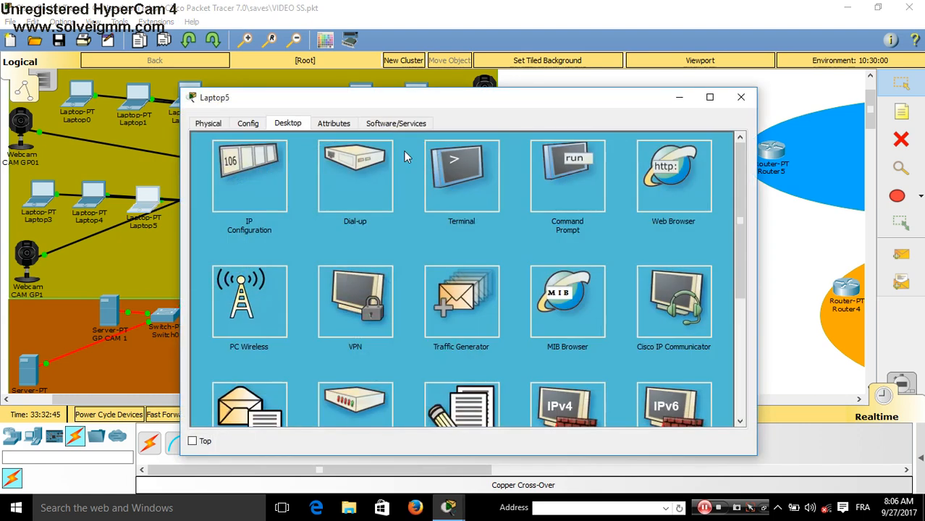
pyautogui.click(676, 177)
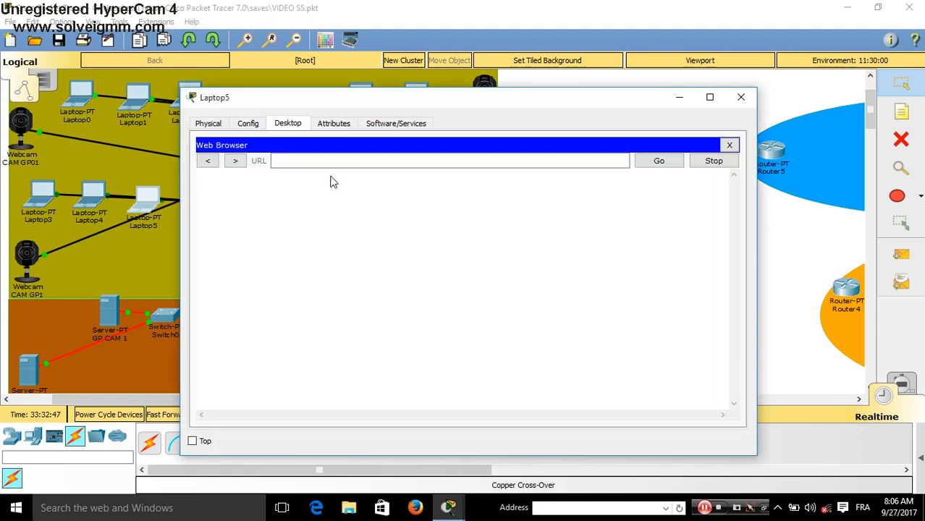
pyautogui.write('192.168.0.25')
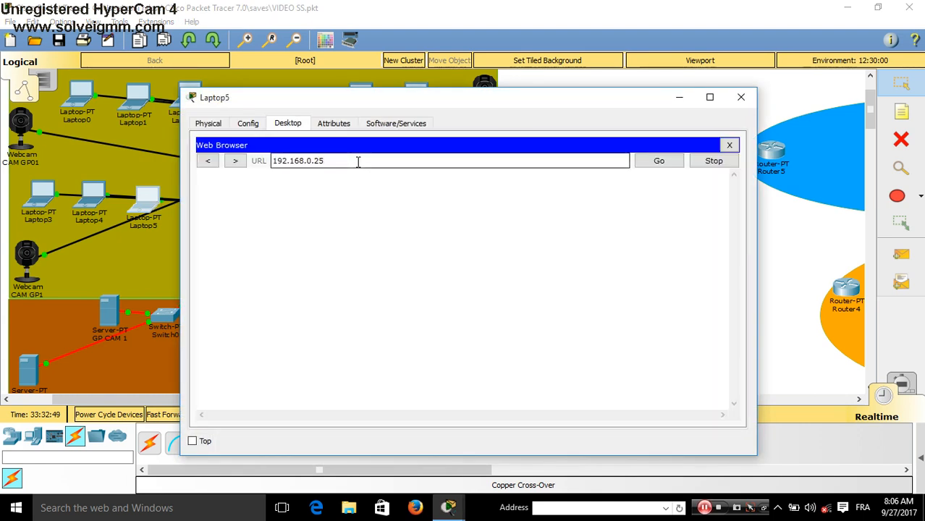
pyautogui.press('Return')
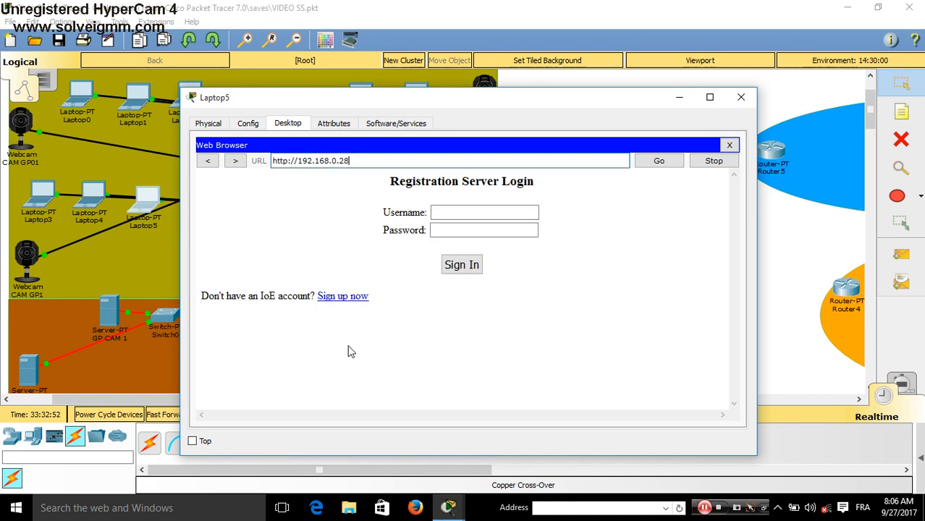
# Sign up a new IoE account 'CARS UEA 2' with a password, then close Laptop5.
pyautogui.click(344, 296)
pyautogui.click(479, 212)
pyautogui.write('CARS UEA')
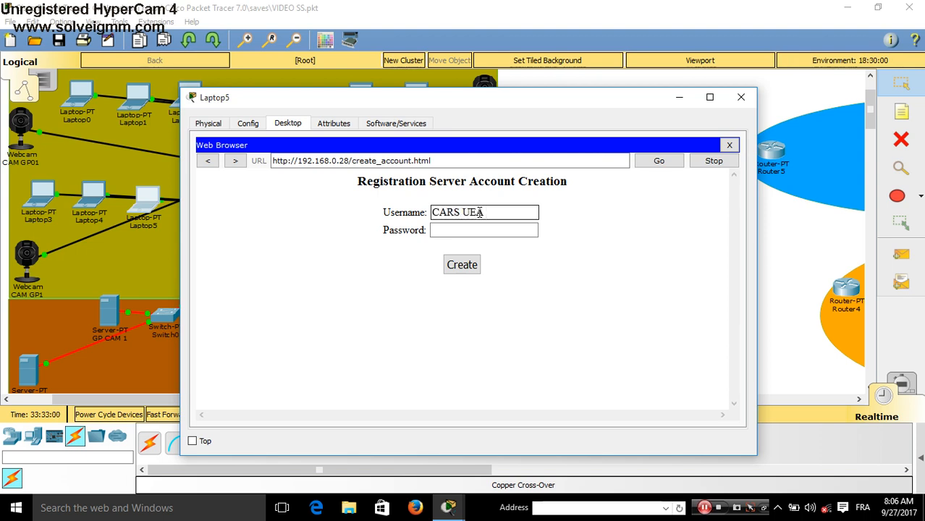
pyautogui.write(' 2')
pyautogui.press('Tab')
pyautogui.write('123')
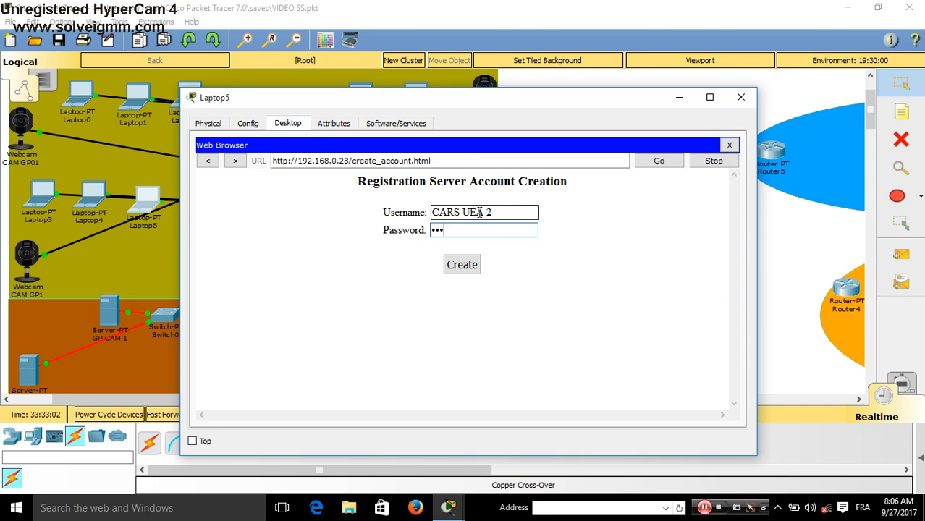
pyautogui.click(463, 265)
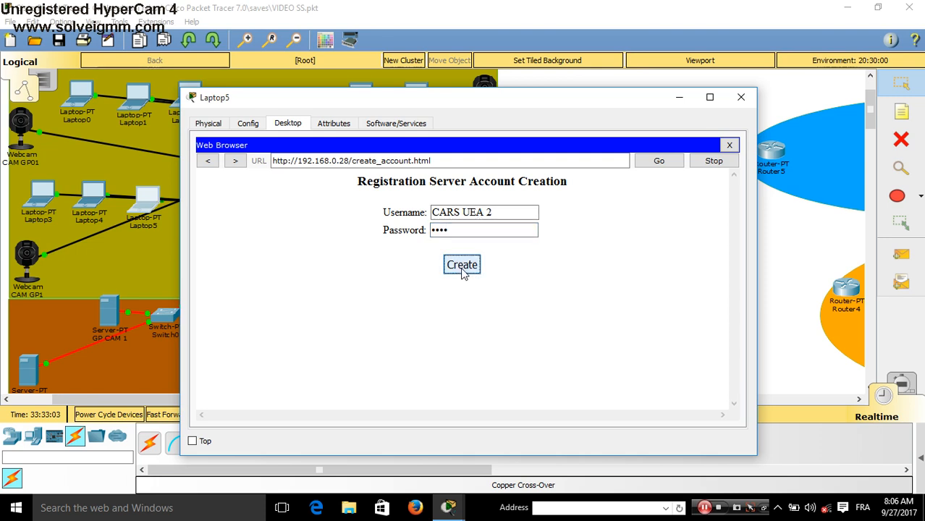
pyautogui.click(739, 99)
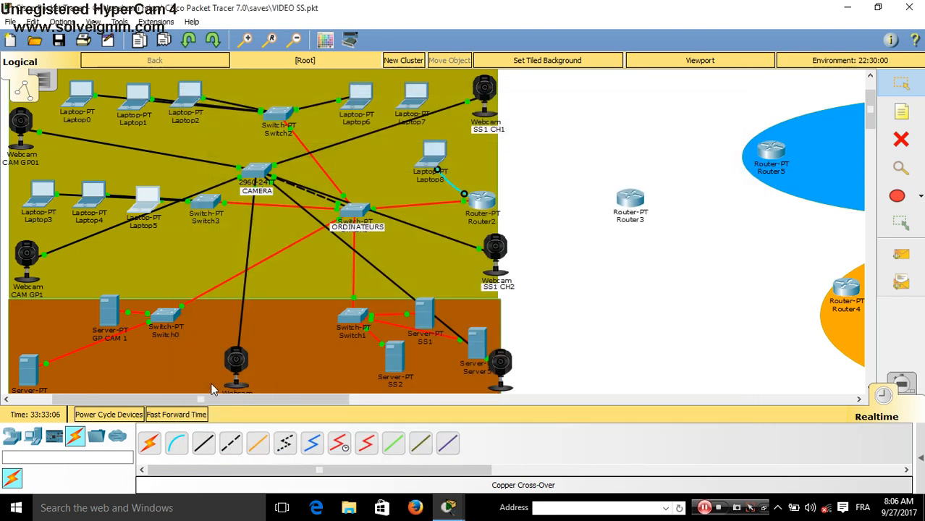
# Enter the account username and password in IoE4's settings and connect to 192.168.0.28.
pyautogui.click(236, 366)
pyautogui.click(403, 279)
pyautogui.write('CARS YEA')
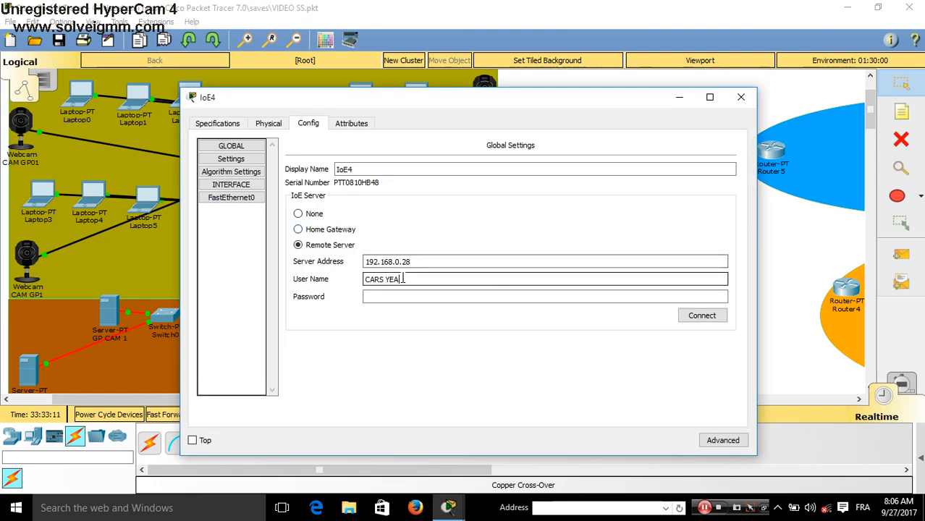
pyautogui.press('BackSpace')
pyautogui.press('BackSpace')
pyautogui.press('BackSpace')
pyautogui.write('UEA')
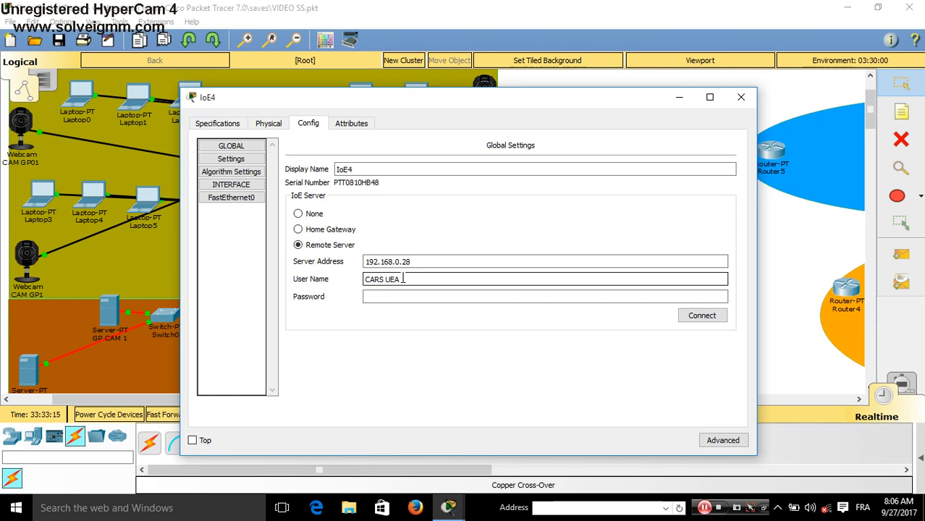
pyautogui.press('Tab')
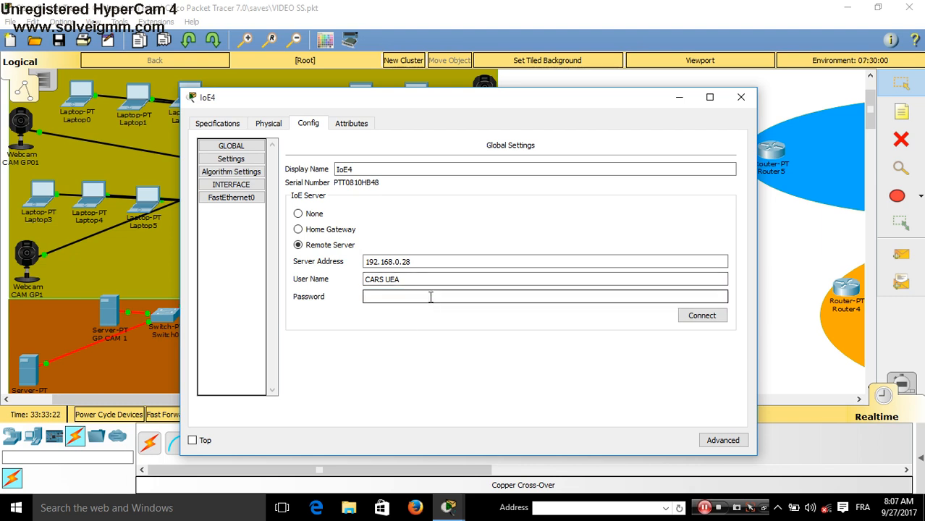
pyautogui.write('0003')
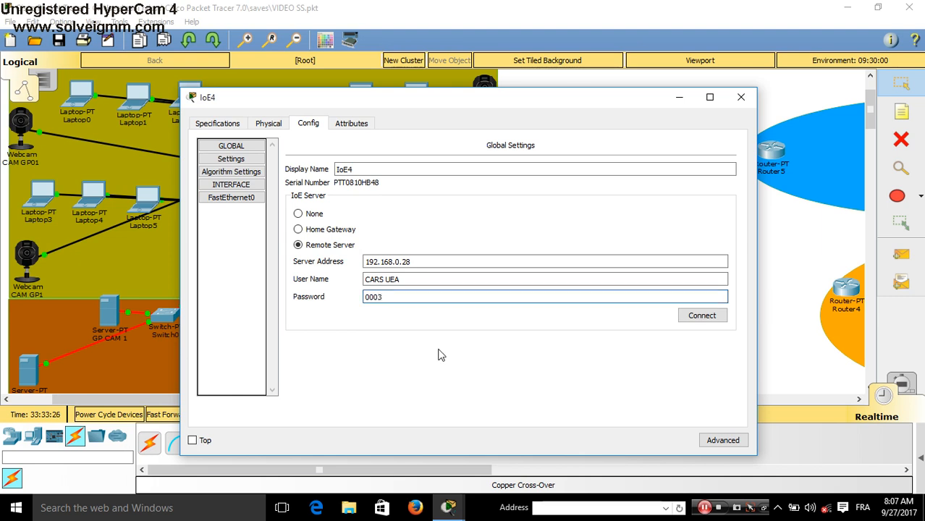
pyautogui.click(721, 316)
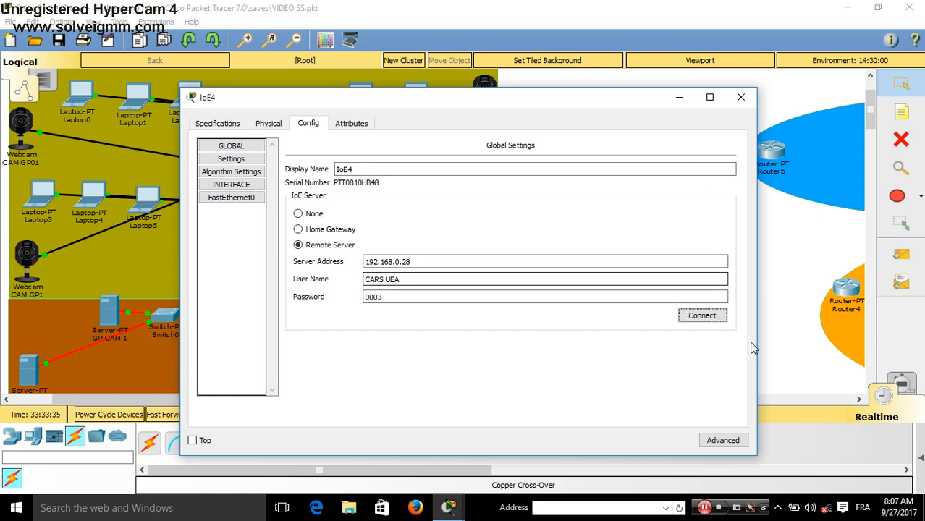
# Correct IoE4's username, reconnect, close its settings, and bring up server SS2.
pyautogui.click(404, 280)
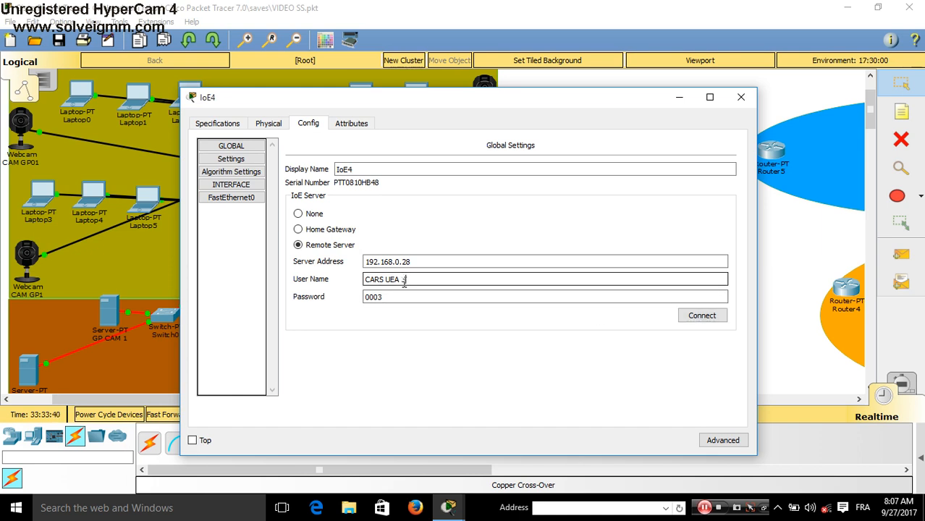
pyautogui.click(708, 317)
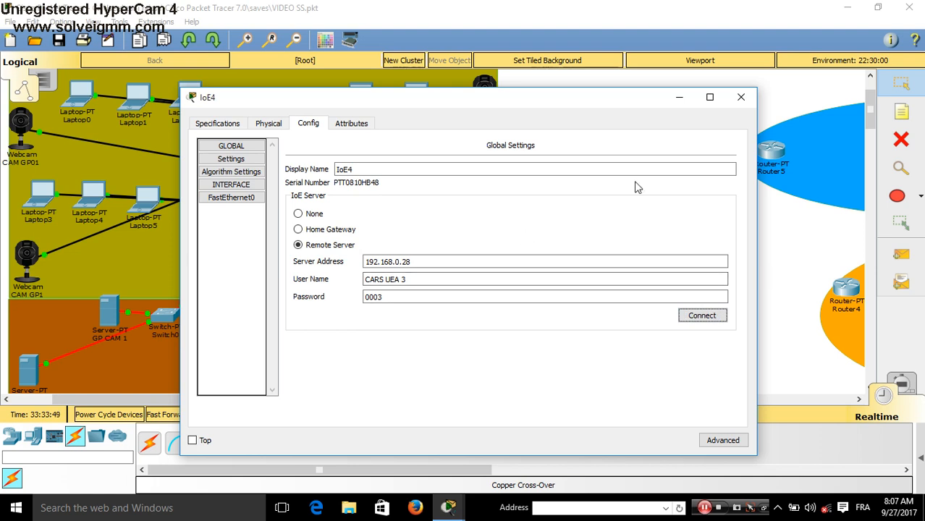
pyautogui.click(741, 97)
pyautogui.click(398, 356)
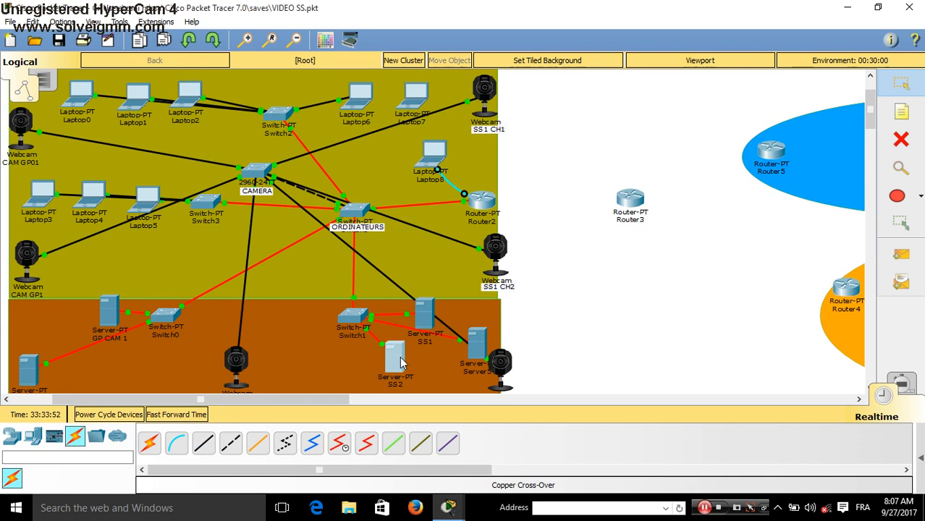
# Inspect the registered account listed on SS2's IoE registration server.
pyautogui.click(239, 288)
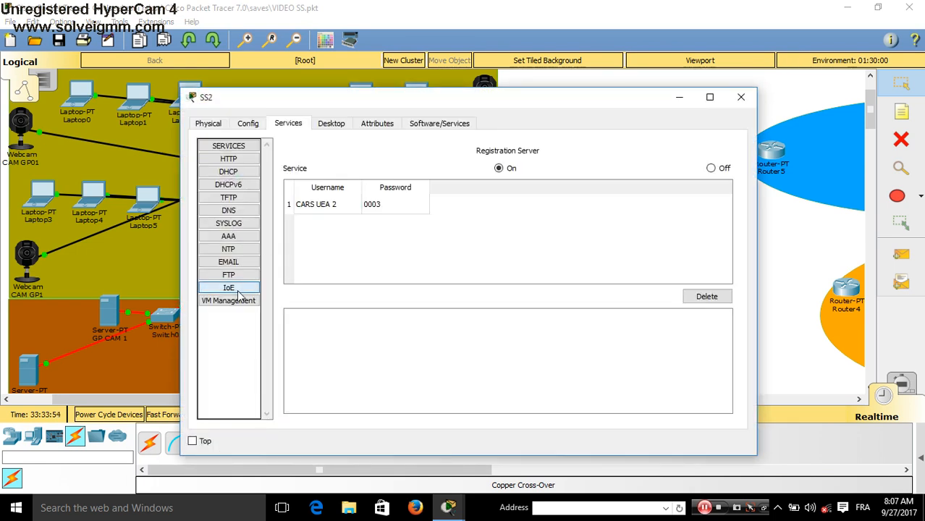
pyautogui.click(335, 209)
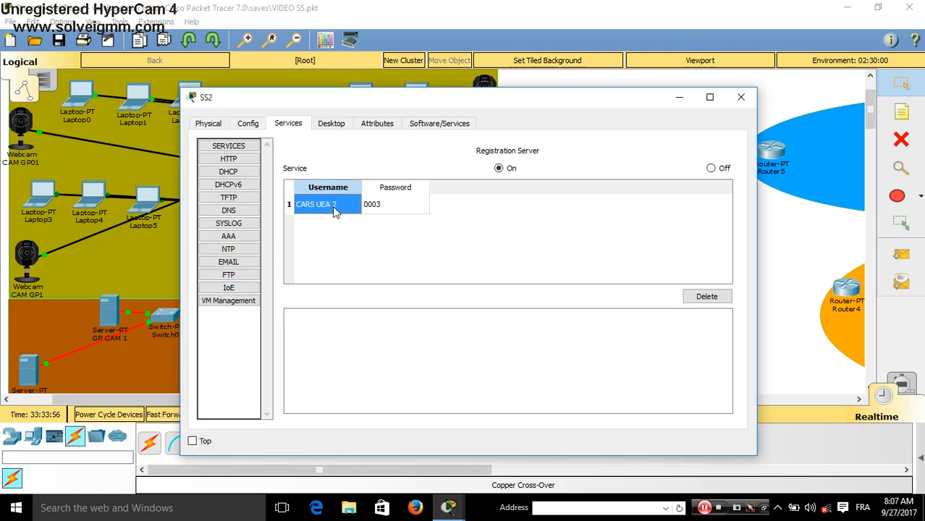
pyautogui.click(742, 97)
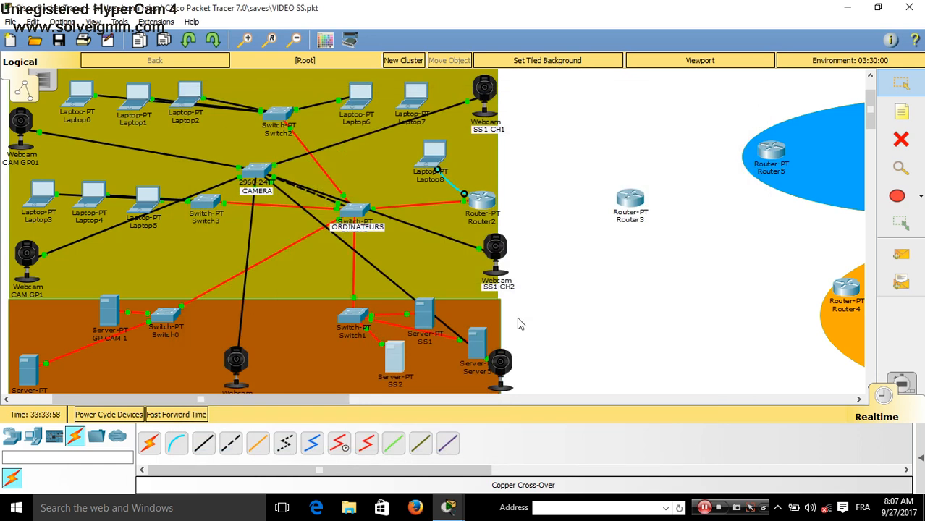
# Retry webcam SS1 CH2's remote-server connection with the user name changed to end in 2.
pyautogui.click(500, 265)
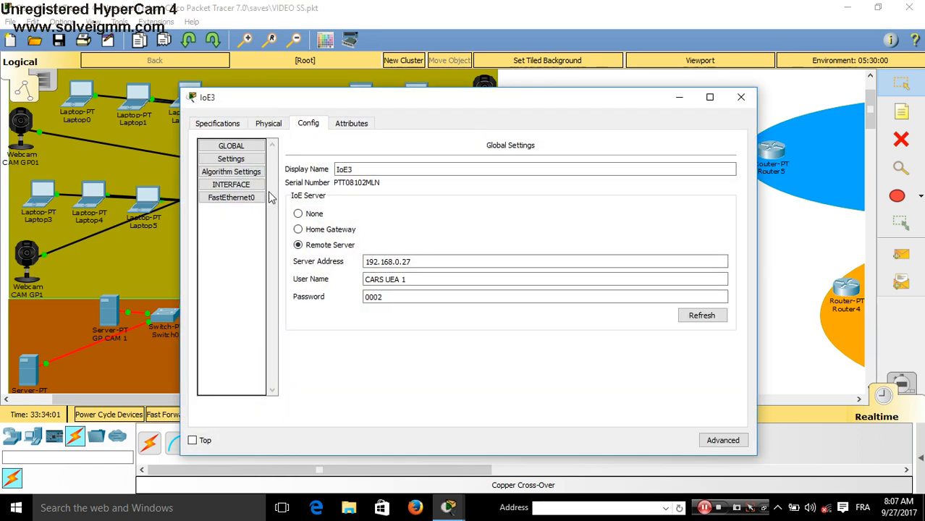
pyautogui.click(410, 279)
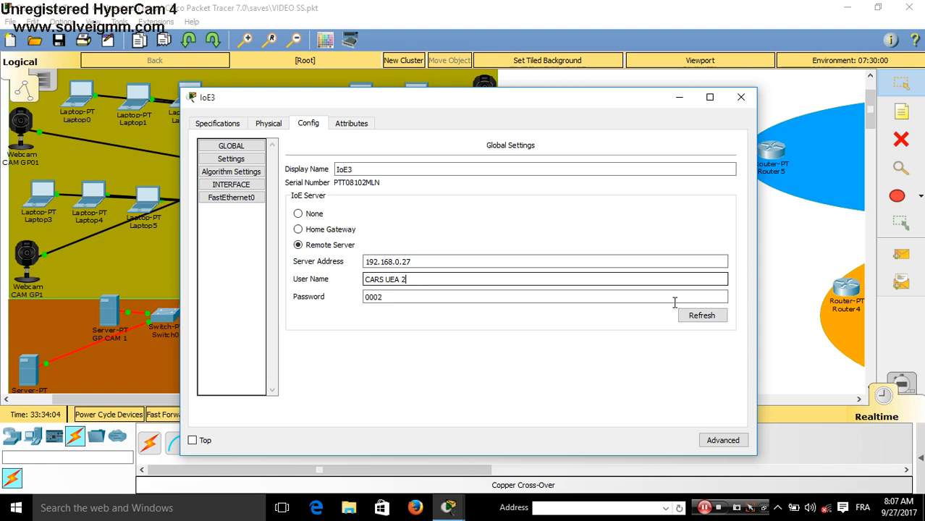
pyautogui.click(663, 345)
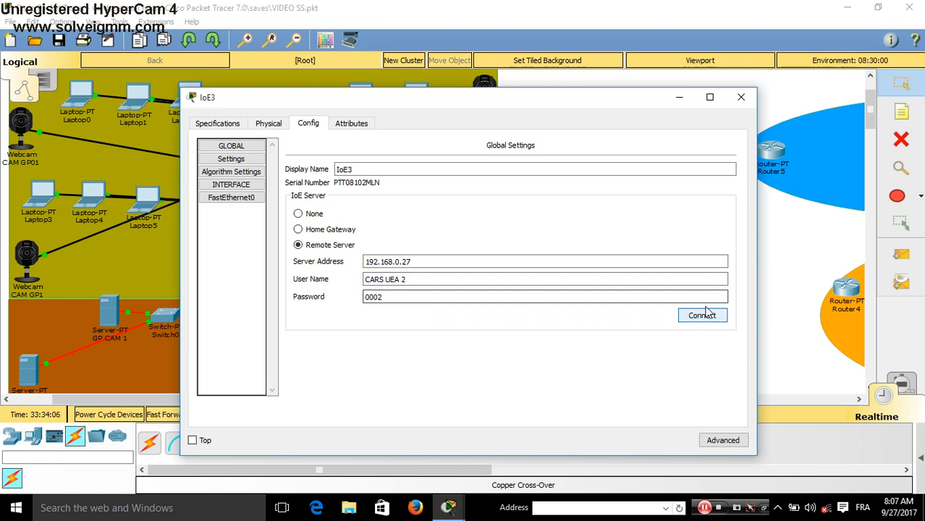
pyautogui.click(699, 316)
pyautogui.click(442, 280)
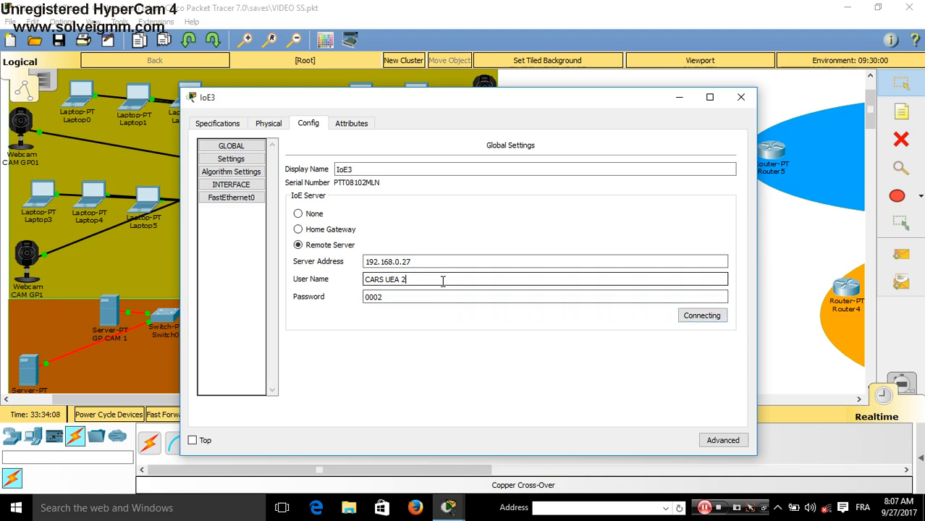
pyautogui.write('2')
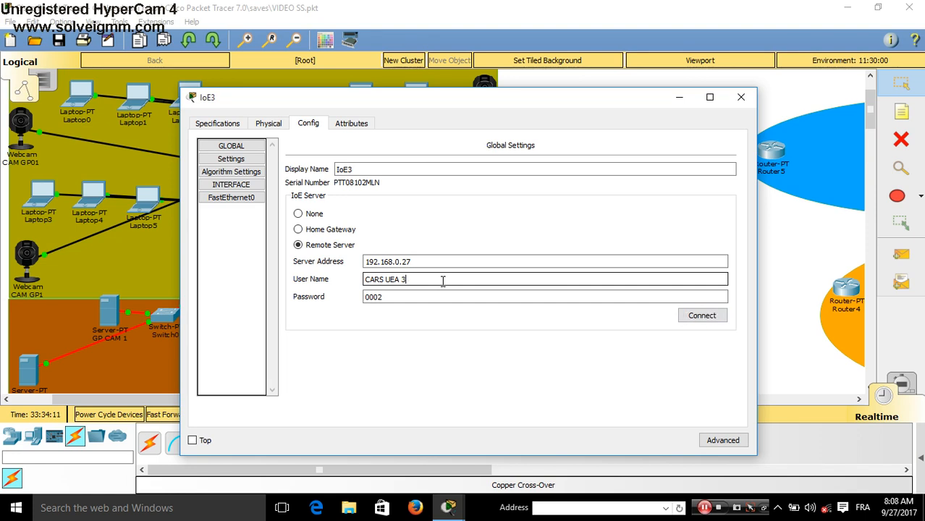
pyautogui.click(610, 358)
pyautogui.click(701, 316)
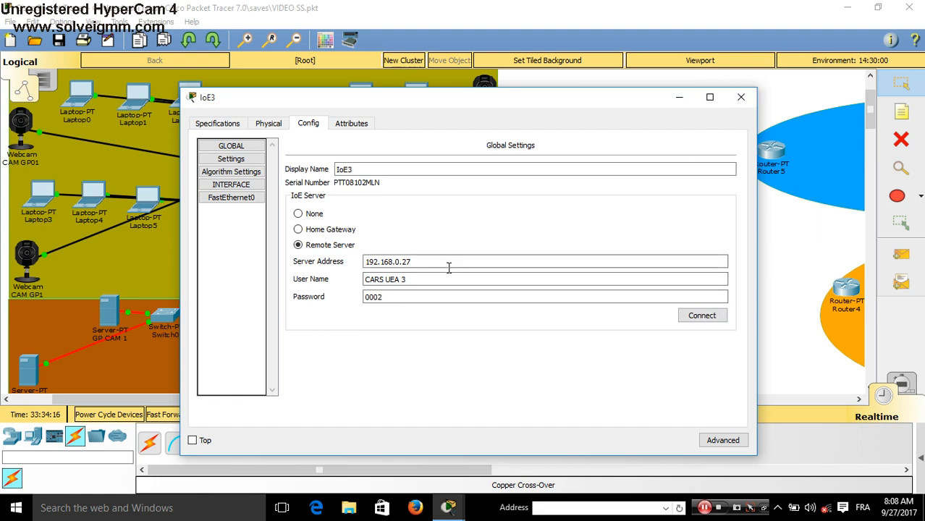
# Restore the user name CARS UEA 1, reconnect, and close IoE3's settings.
pyautogui.click(430, 280)
pyautogui.press('BackSpace')
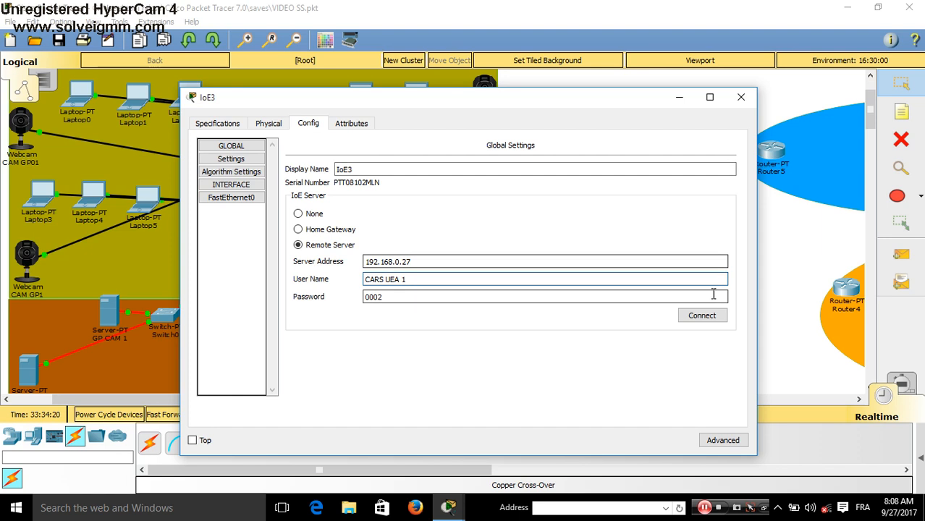
pyautogui.click(701, 316)
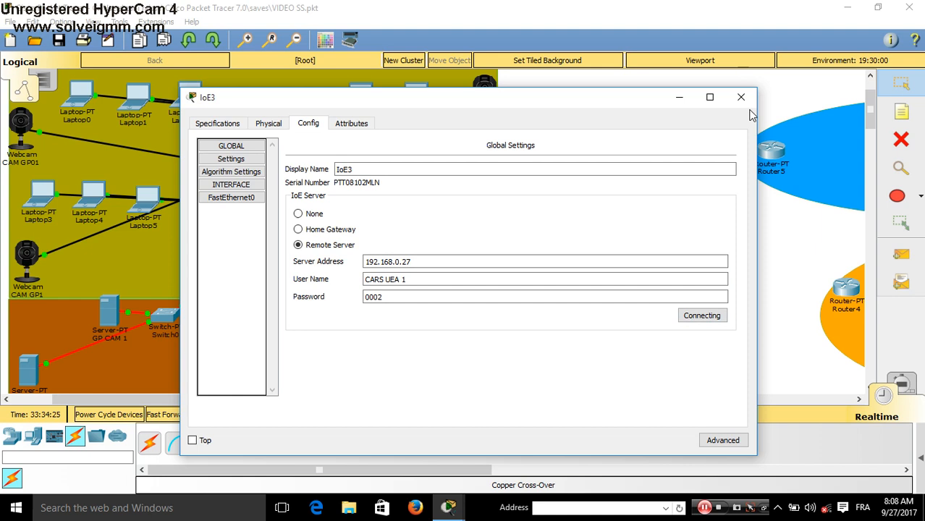
pyautogui.click(741, 97)
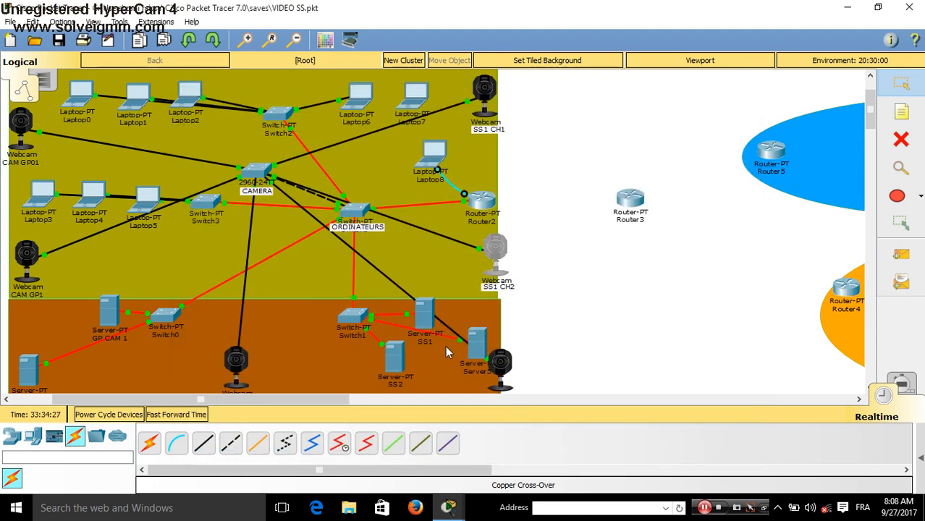
# Review the account registered on SS2's IoE service.
pyautogui.click(394, 356)
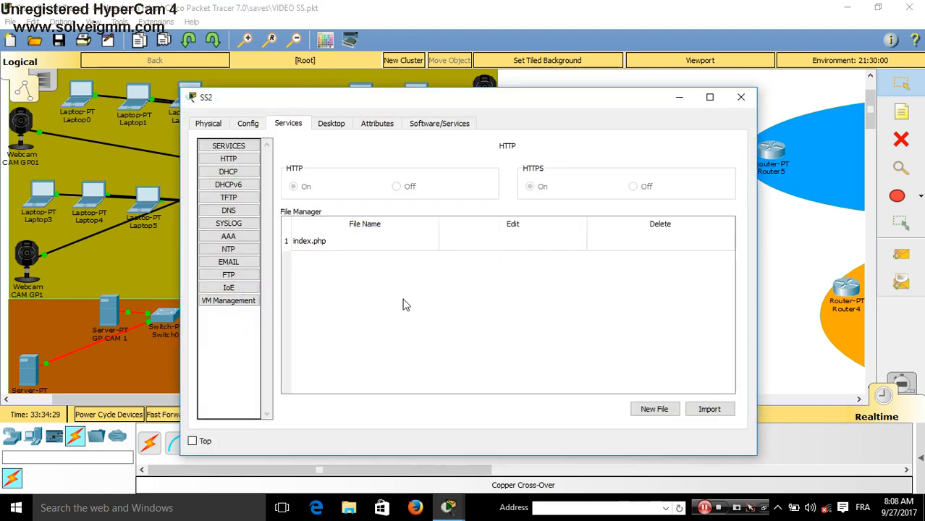
pyautogui.click(228, 287)
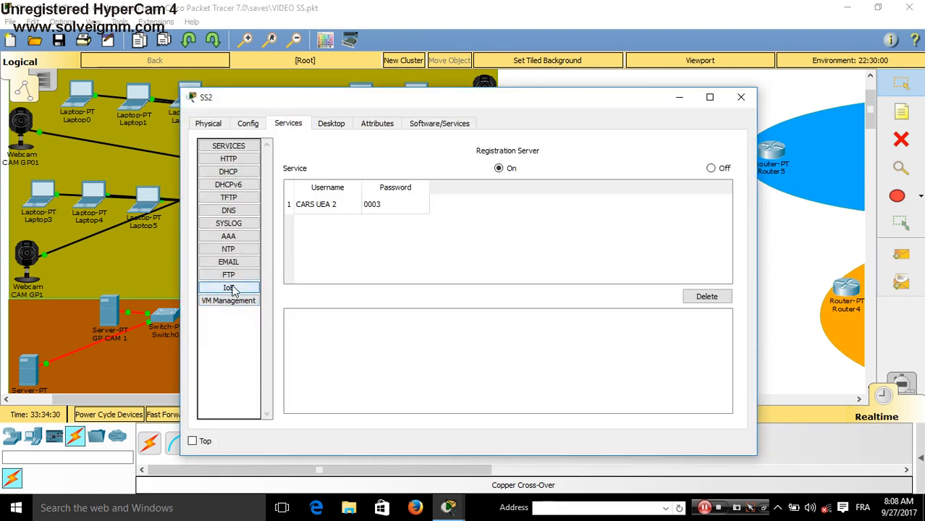
pyautogui.click(741, 96)
# Reconnect webcam IoE4 to 192.168.0.28 with that account.
pyautogui.click(230, 364)
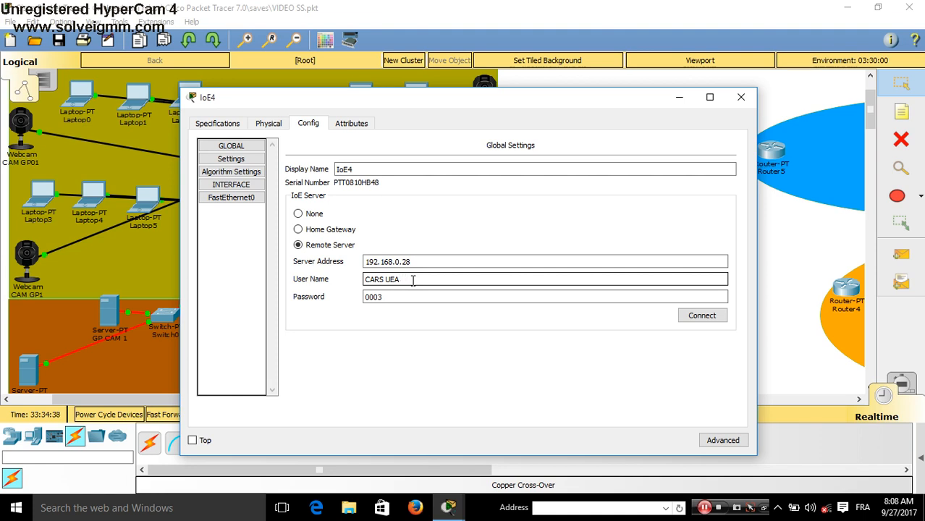
pyautogui.click(699, 315)
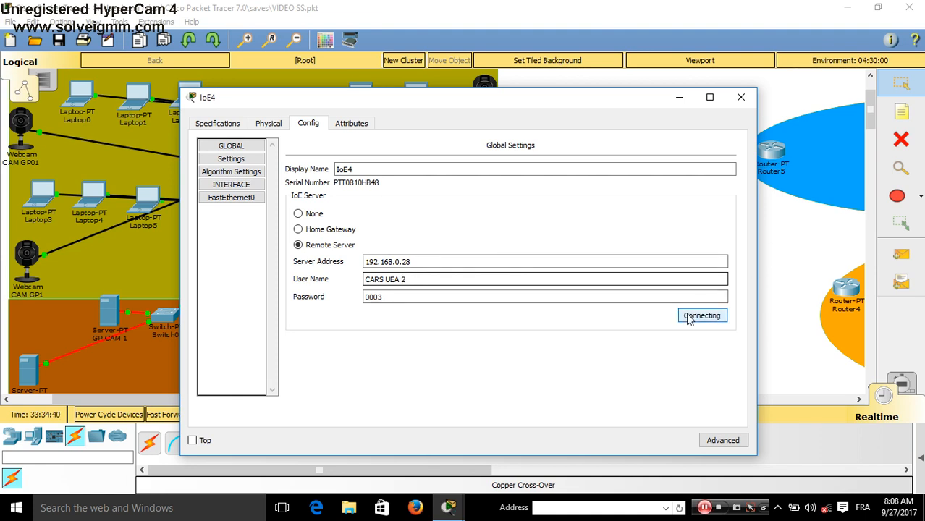
pyautogui.click(739, 98)
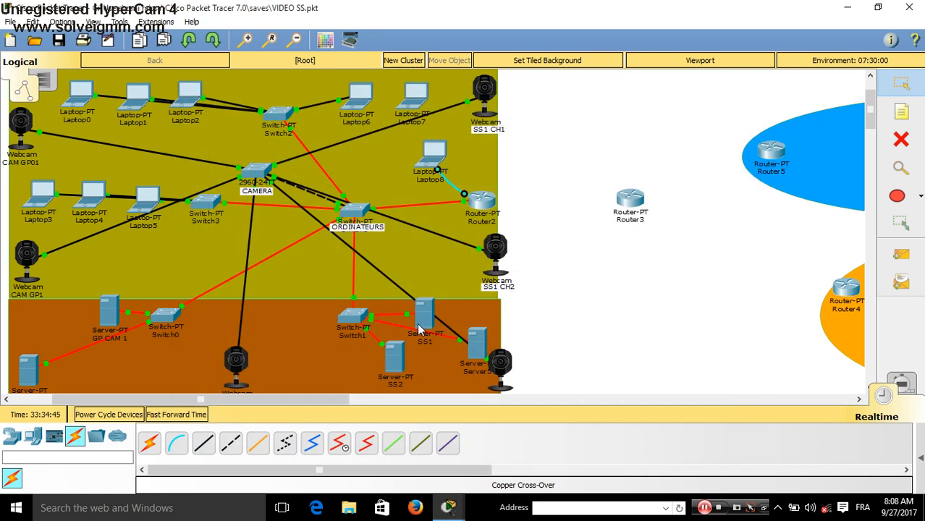
# Connect IoE5 to 192.168.0.28 as 'CARS UEA 2' with its password, then open Laptop5's desktop.
pyautogui.click(500, 357)
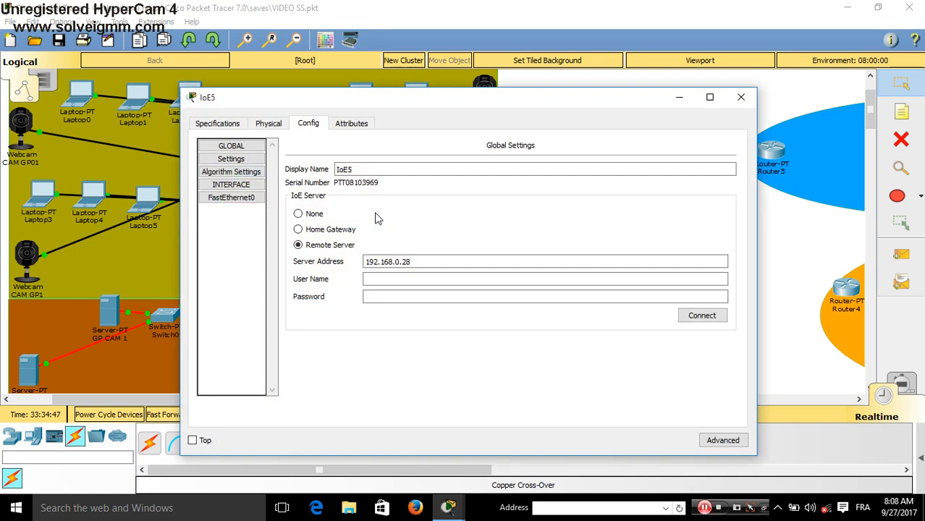
pyautogui.click(409, 283)
pyautogui.write('192.168.0.25')
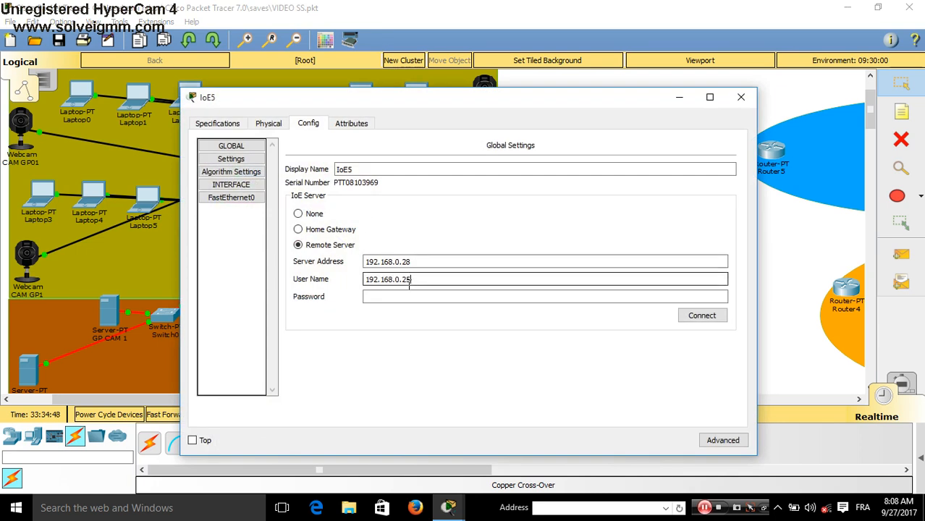
pyautogui.press('BackSpace')
pyautogui.press('BackSpace')
pyautogui.press('BackSpace')
pyautogui.press('BackSpace')
pyautogui.press('BackSpace')
pyautogui.press('BackSpace')
pyautogui.press('BackSpace')
pyautogui.press('BackSpace')
pyautogui.press('BackSpace')
pyautogui.write('CARS UEA 2')
pyautogui.press('Tab')
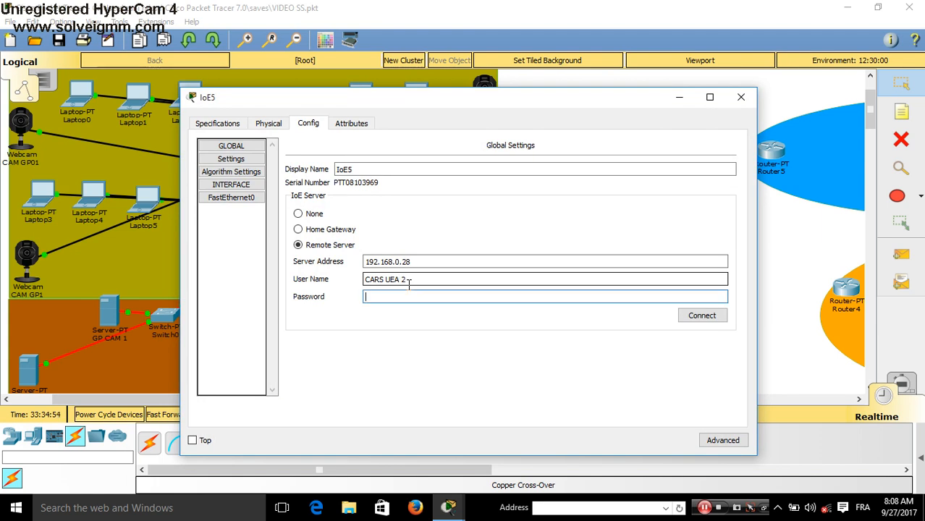
pyautogui.write('000')
pyautogui.click(687, 316)
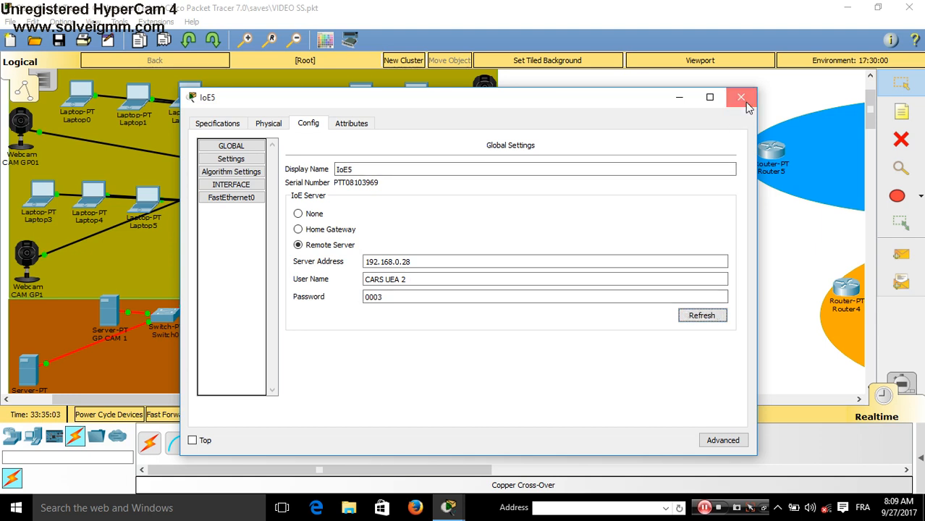
pyautogui.click(740, 97)
pyautogui.click(143, 174)
pyautogui.click(145, 193)
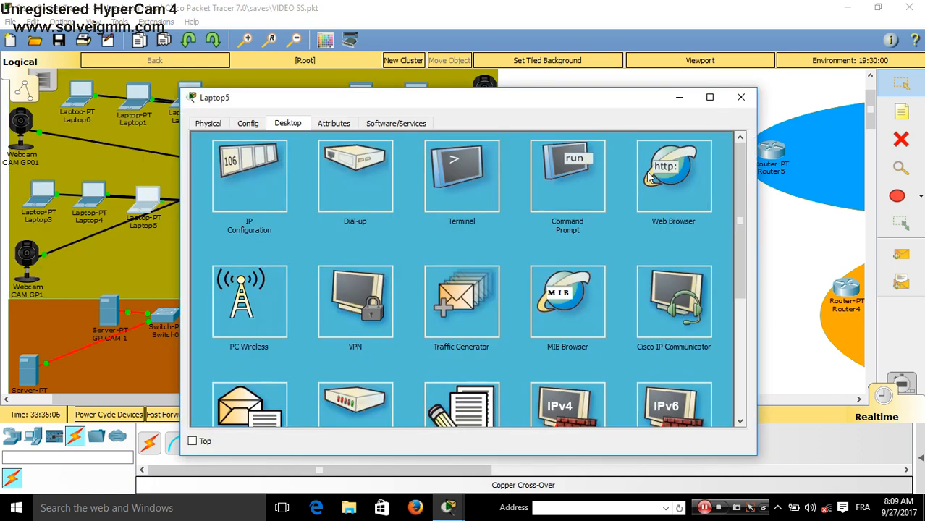
# Log in to the 192.168.0.28 registration server as 'CARS USA 2' from Laptop5's browser.
pyautogui.click(656, 178)
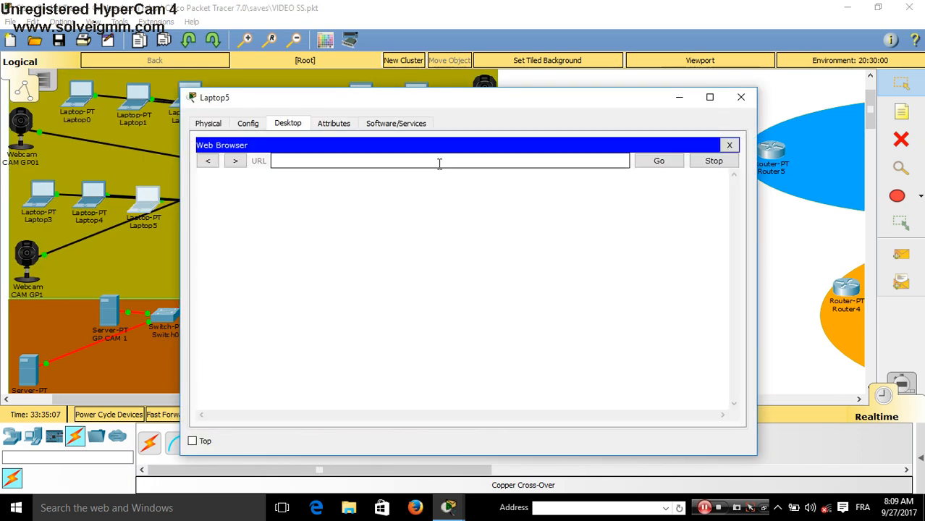
pyautogui.write('192.168.0.25')
pyautogui.press('Return')
pyautogui.click(467, 214)
pyautogui.write('CARS USA 2')
pyautogui.press('Tab')
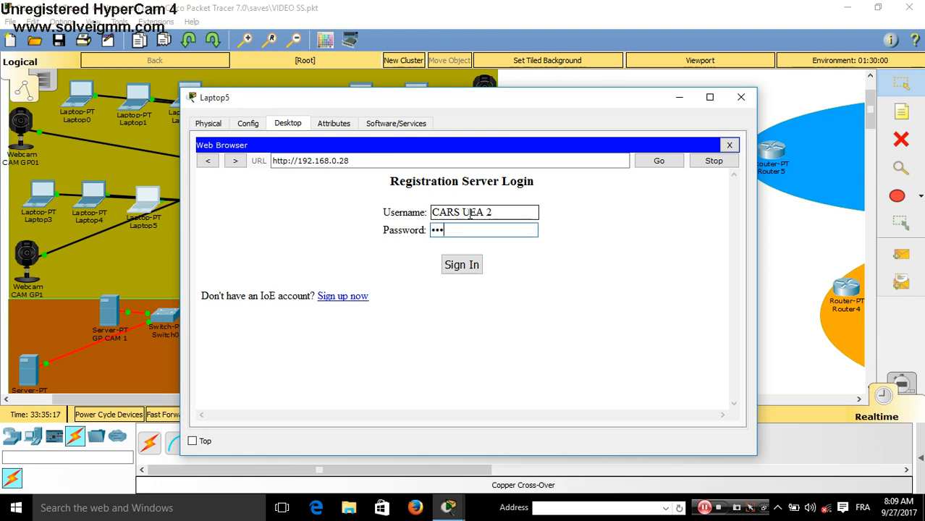
pyautogui.press('Return')
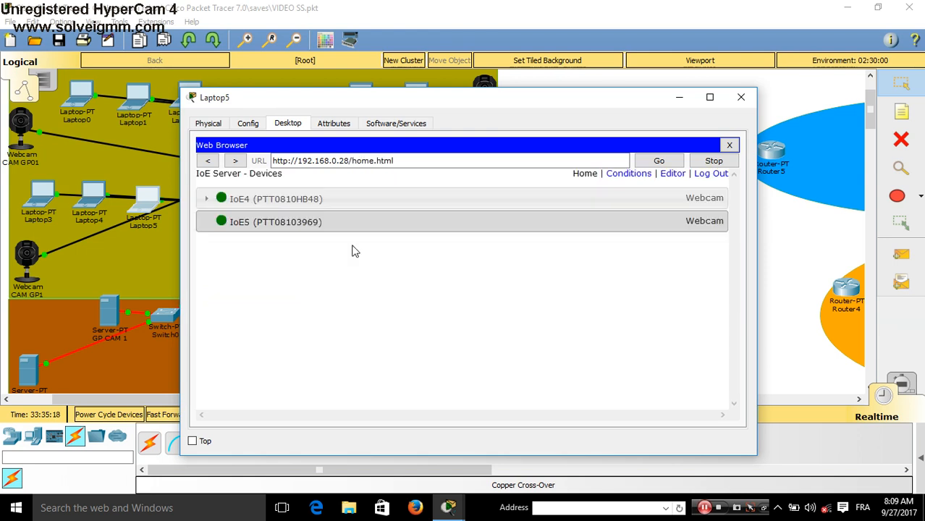
# Expand IoE4 and IoE5 to view their camera images, then close Laptop5.
pyautogui.click(217, 201)
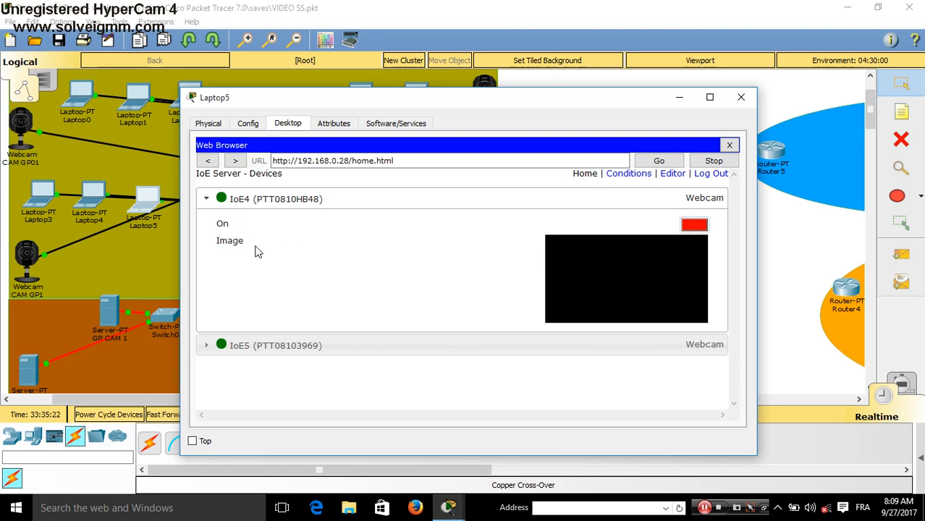
pyautogui.click(239, 342)
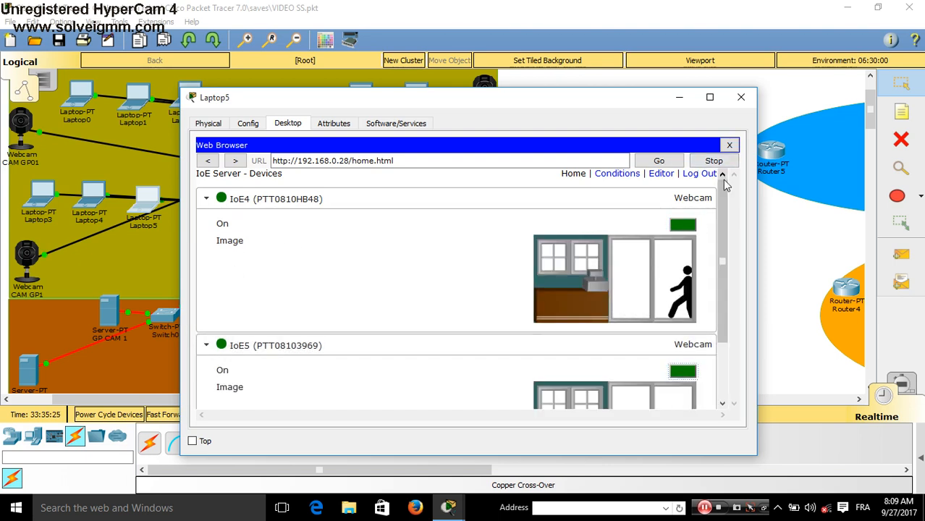
pyautogui.click(771, 315)
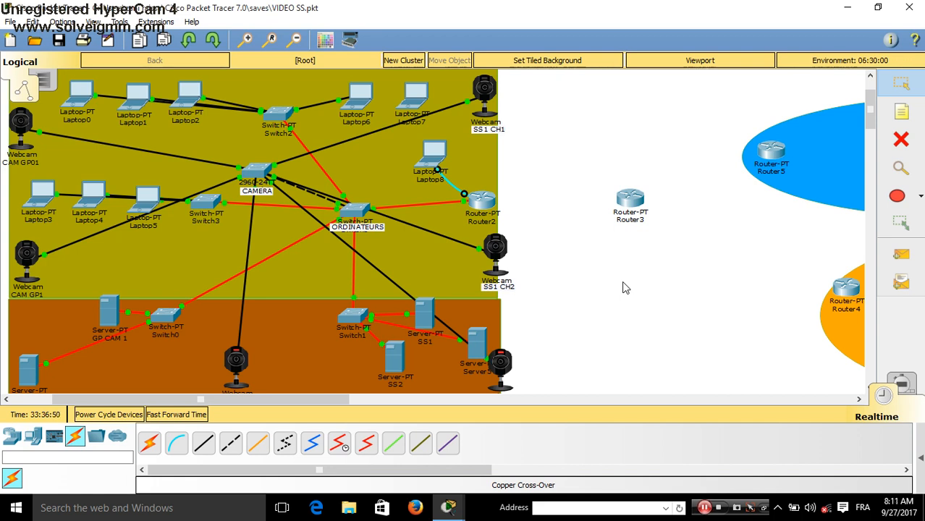
# Minimize Packet Tracer to reveal the CARS desktop wallpaper.
pyautogui.click(847, 10)
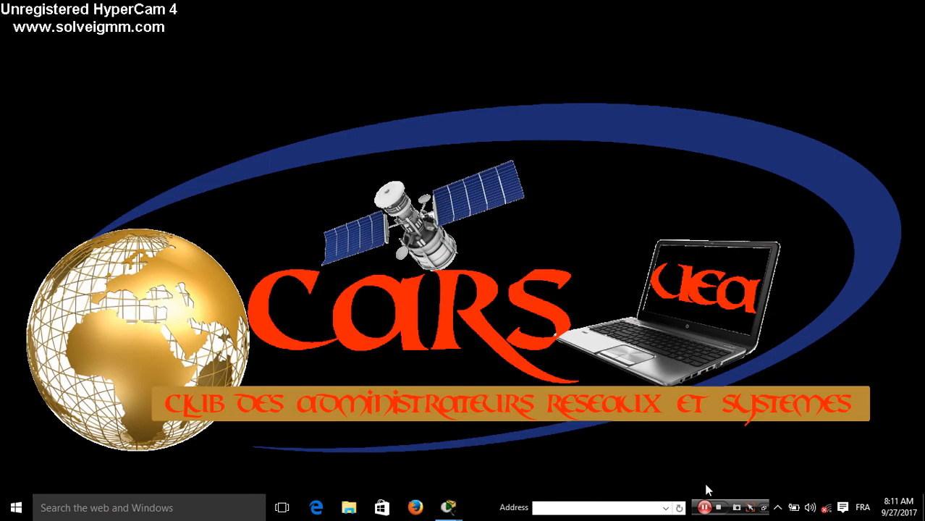